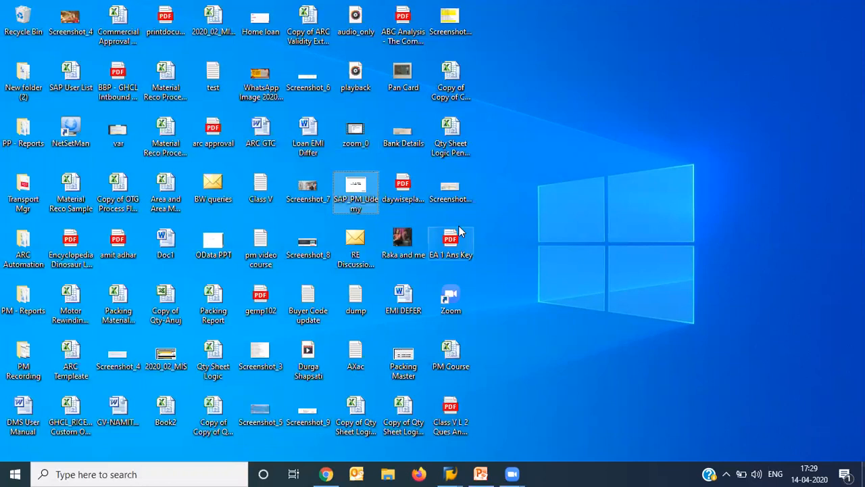
# - Open the PM Course workbook, dismiss its document recovery list and add a new worksheet after Breakdown Maint
pyautogui.doubleClick(458, 366)
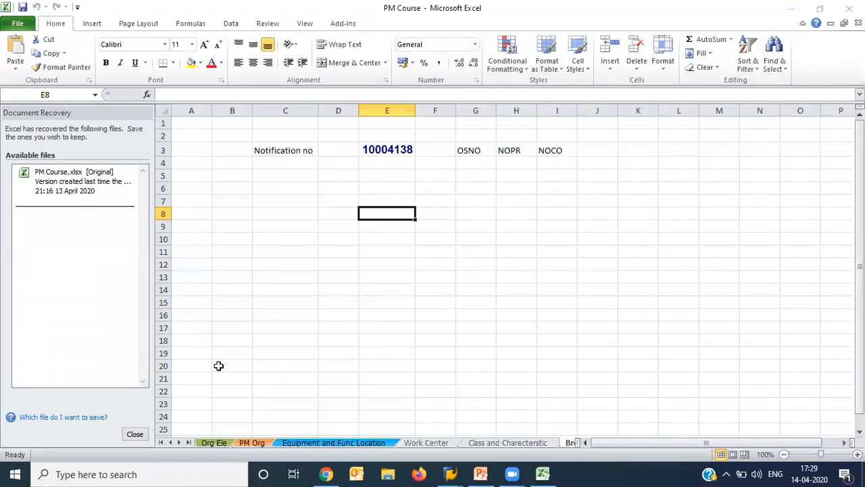
pyautogui.click(135, 434)
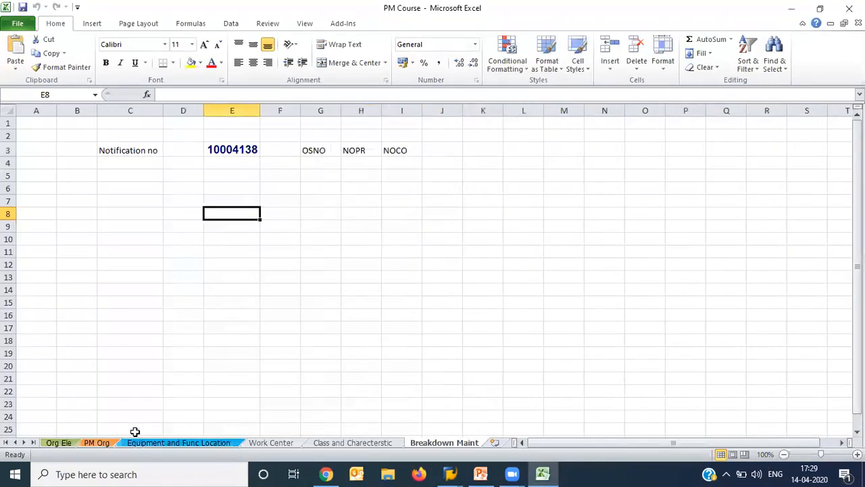
pyautogui.click(495, 442)
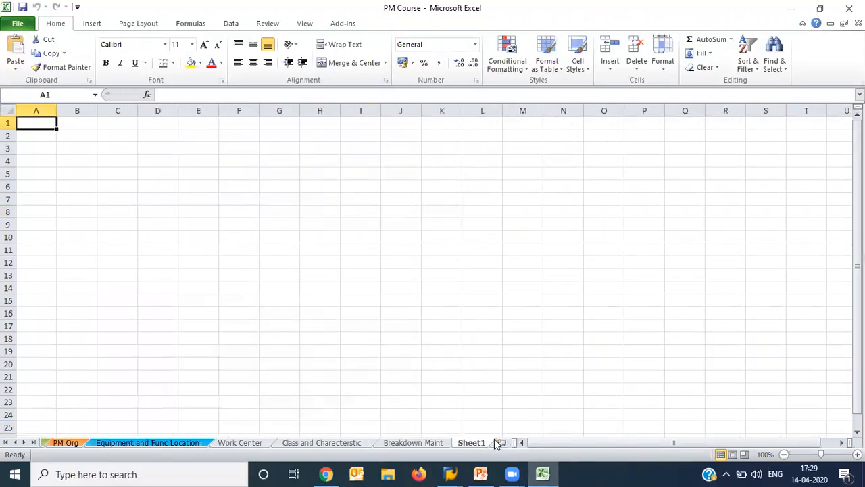
# - Rename the newly added worksheet as Calibration
pyautogui.rightClick(449, 441)
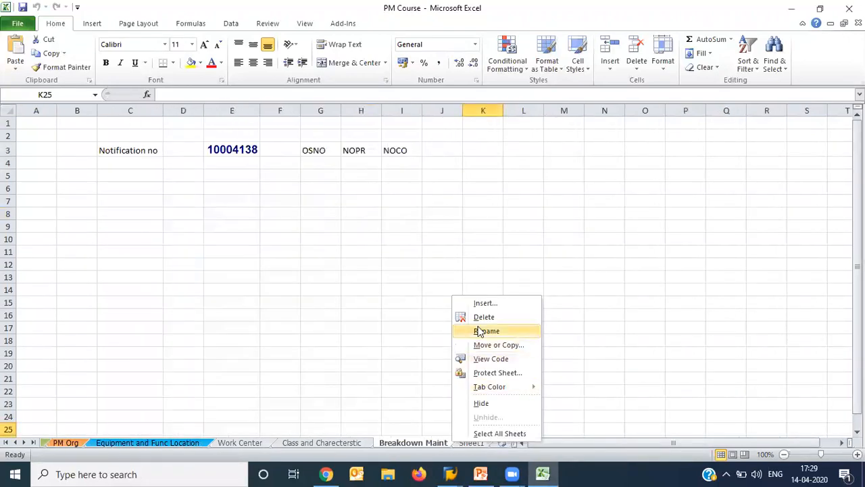
pyautogui.click(460, 443)
pyautogui.rightClick(465, 441)
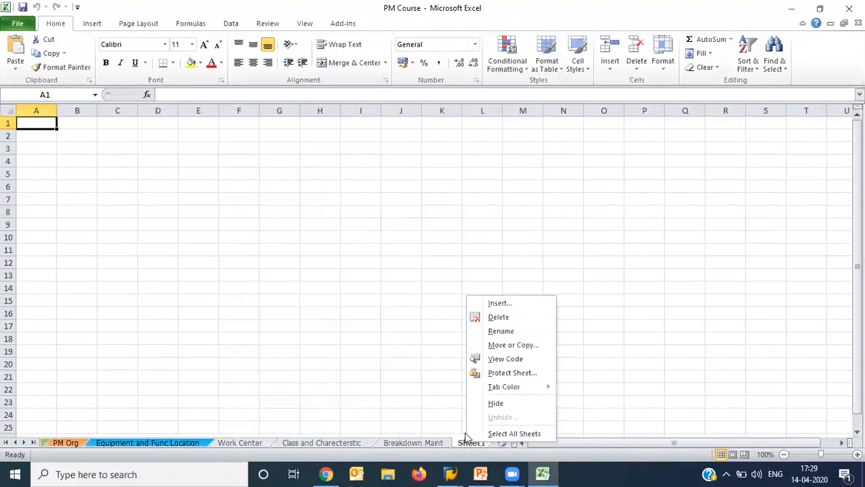
pyautogui.click(489, 331)
pyautogui.write('Calibration')
pyautogui.press('Return')
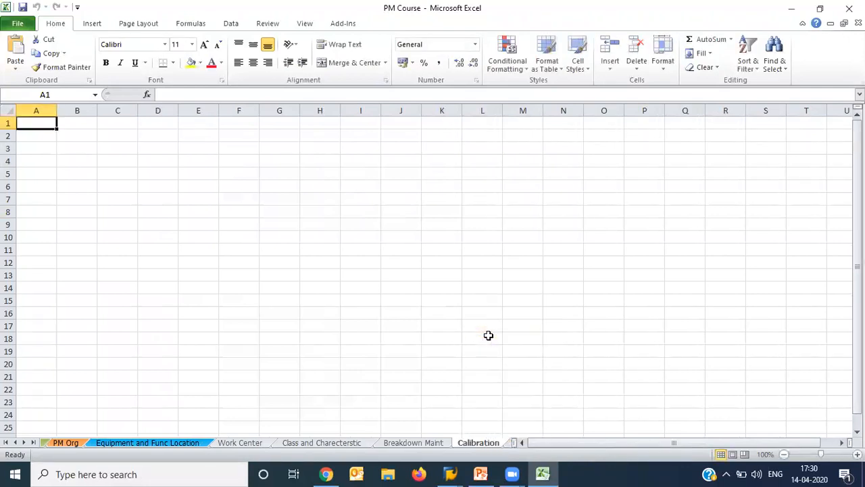
# - Enter the heading PM in C3 and list item 1, Equipment Master, in B5 and C5
pyautogui.click(122, 149)
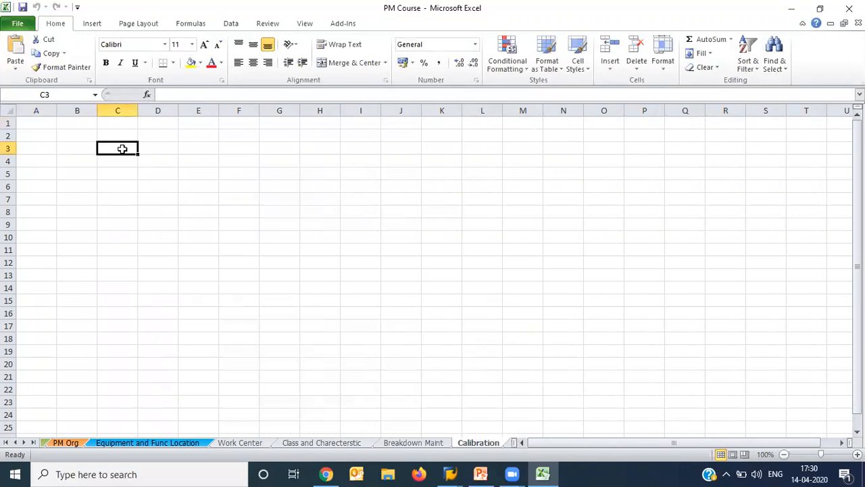
pyautogui.write('PM')
pyautogui.press('Return')
pyautogui.press('Return')
pyautogui.press('Left')
pyautogui.write('1')
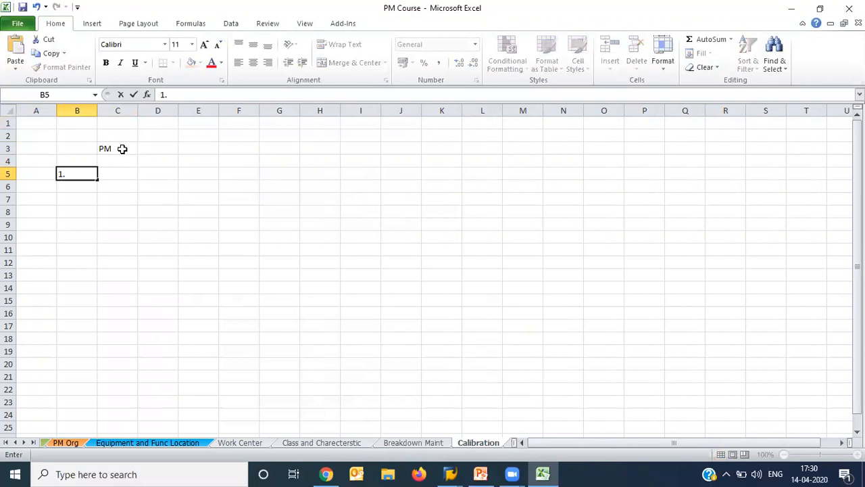
pyautogui.press('Right')
pyautogui.write('Equi')
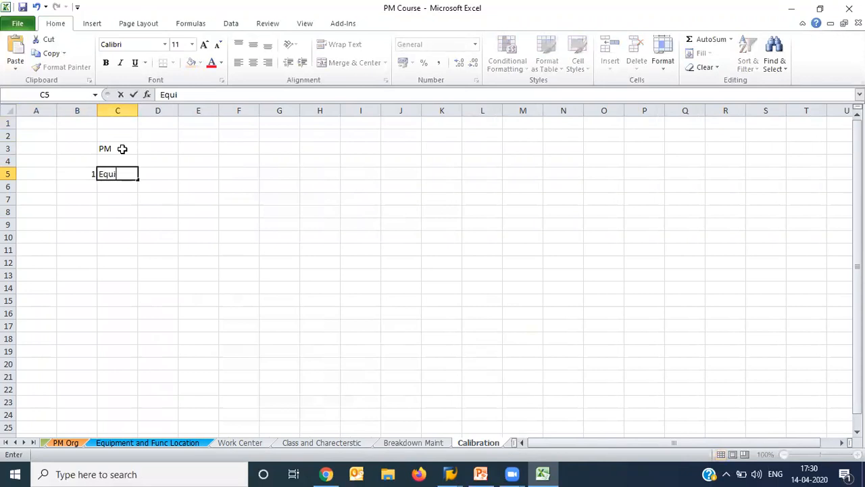
pyautogui.write('pment Master')
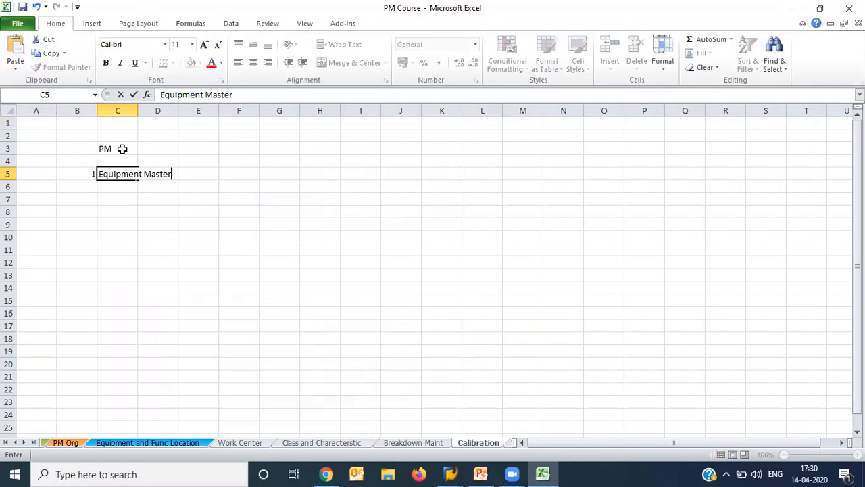
pyautogui.press('Return')
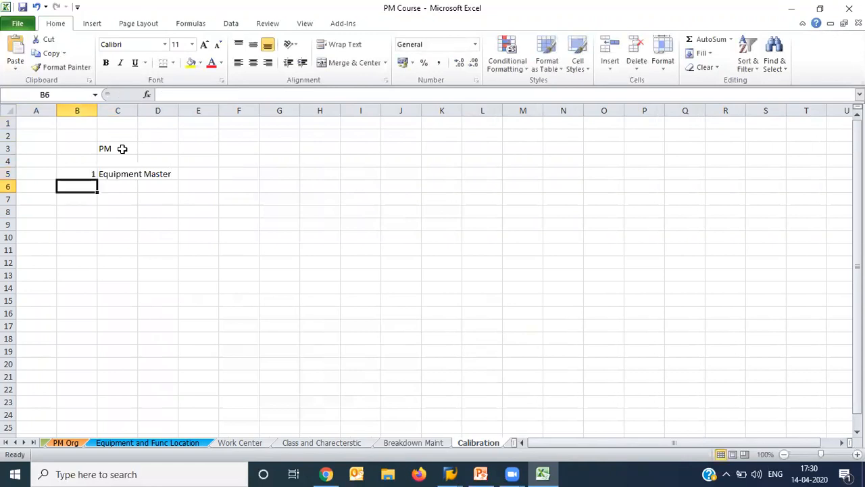
# - Add item 2, Task List, to the PM list in B6 and C6
pyautogui.write('2')
pyautogui.press('Right')
pyautogui.write('T')
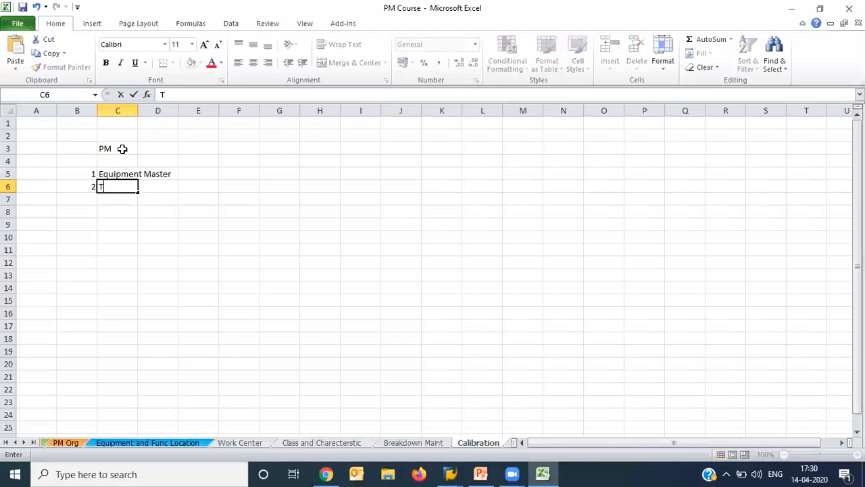
pyautogui.write('ask List')
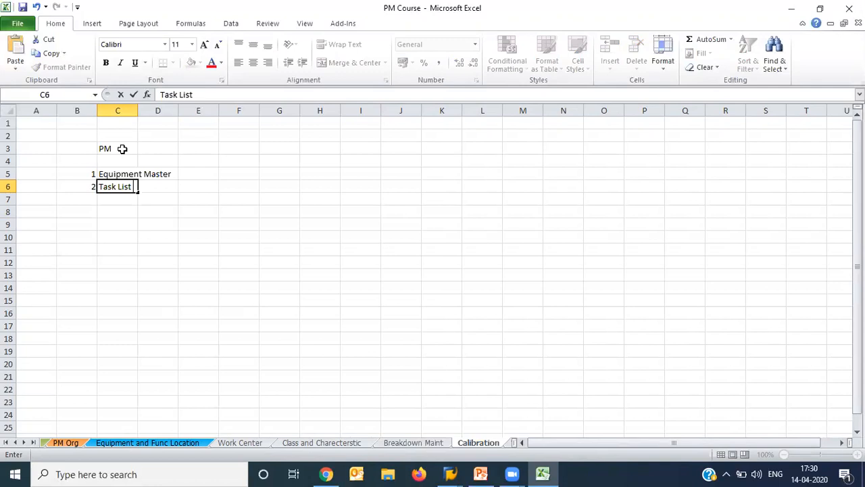
pyautogui.press('Return')
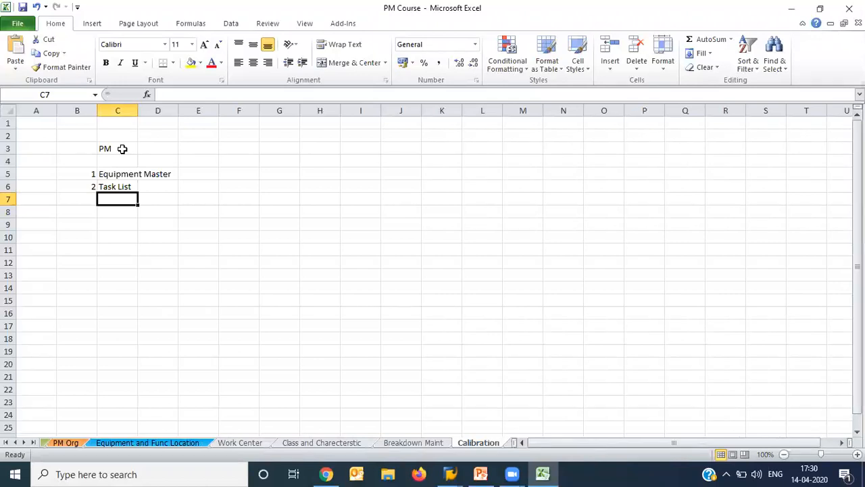
# - Add item 3, Maint Plan, to the PM list in B7 and C7
pyautogui.press('Left')
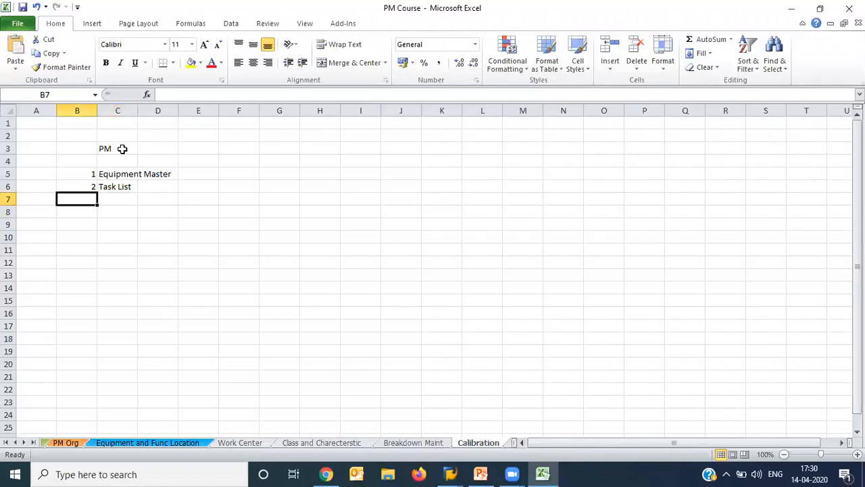
pyautogui.write('2')
pyautogui.press('BackSpace')
pyautogui.write('3')
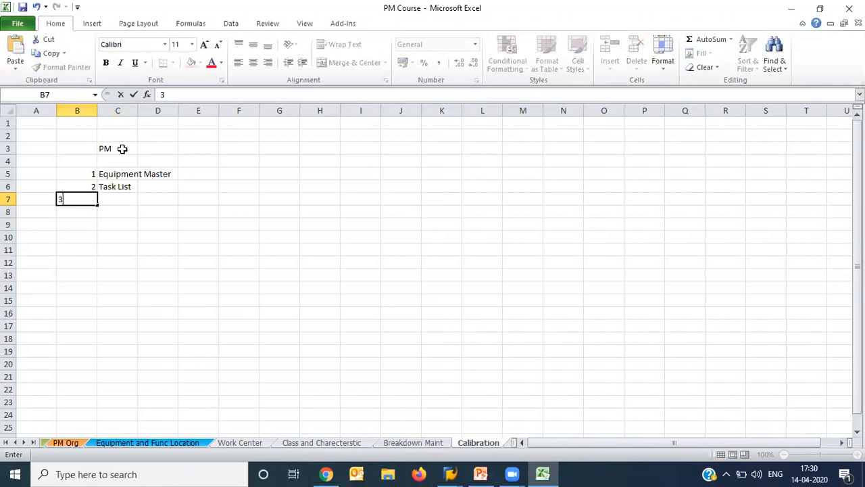
pyautogui.press('Right')
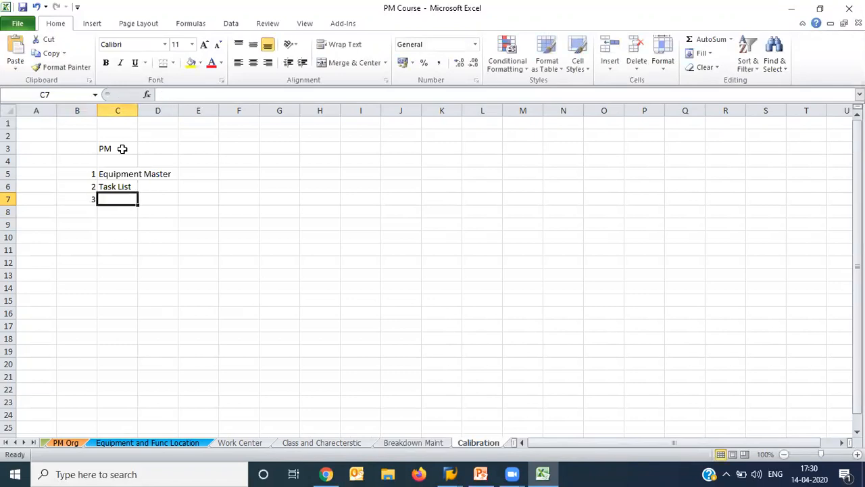
pyautogui.write('Maint Plan')
pyautogui.press('Return')
# - Add item 4, Maint Plan schedule, to the PM list in B8 and C8
pyautogui.write('4')
pyautogui.press('Right')
pyautogui.write('Maint Plan schedule')
pyautogui.press('Return')
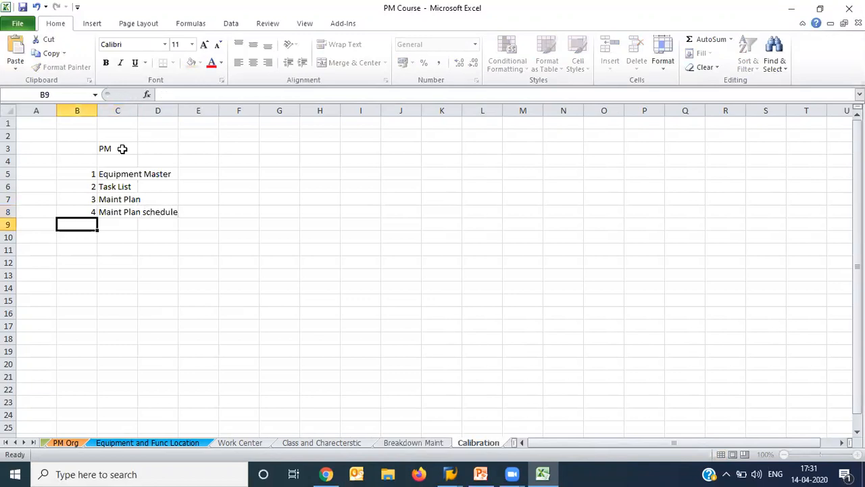
# - Enter the heading QM in H3 and list item 1, Master Insp Char, in G5 and H5
pyautogui.click(325, 148)
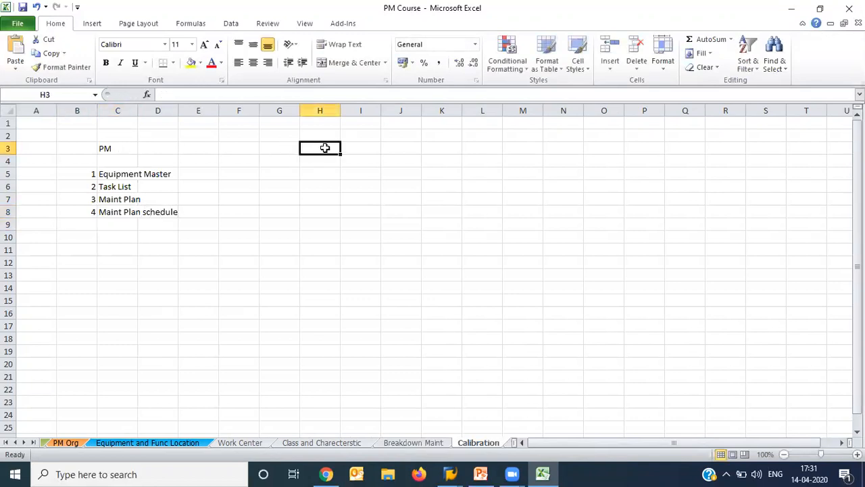
pyautogui.write('QM')
pyautogui.press('Return')
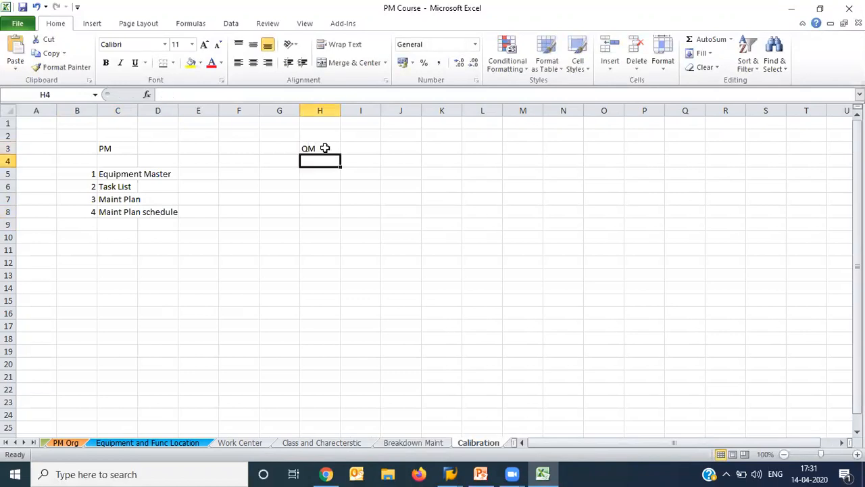
pyautogui.press('Down')
pyautogui.press('Left')
pyautogui.write('1')
pyautogui.press('Tab')
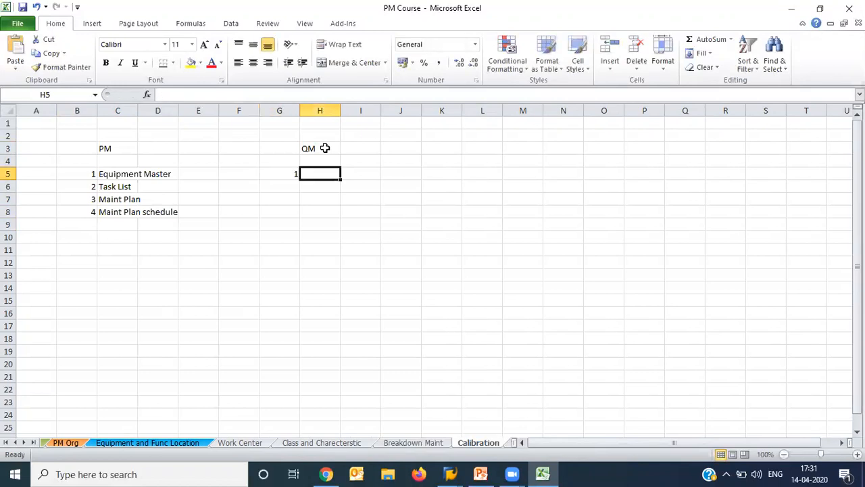
pyautogui.write('Maste')
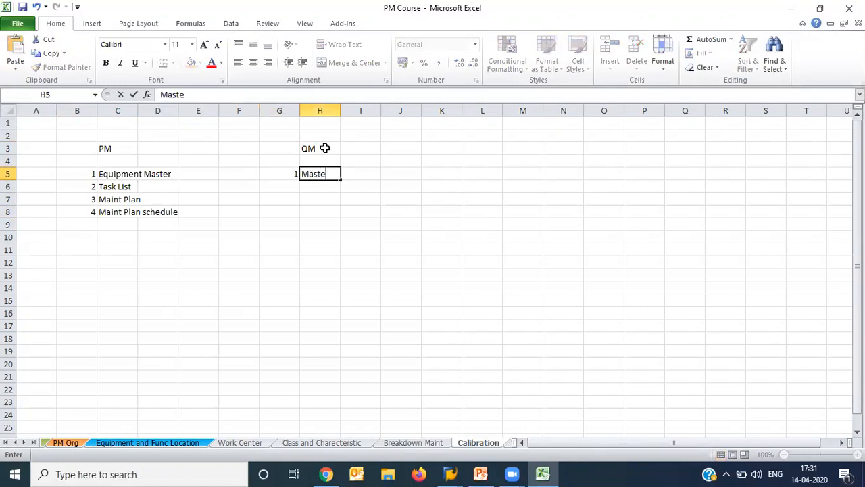
pyautogui.write('r Insp Char')
pyautogui.press('Tab')
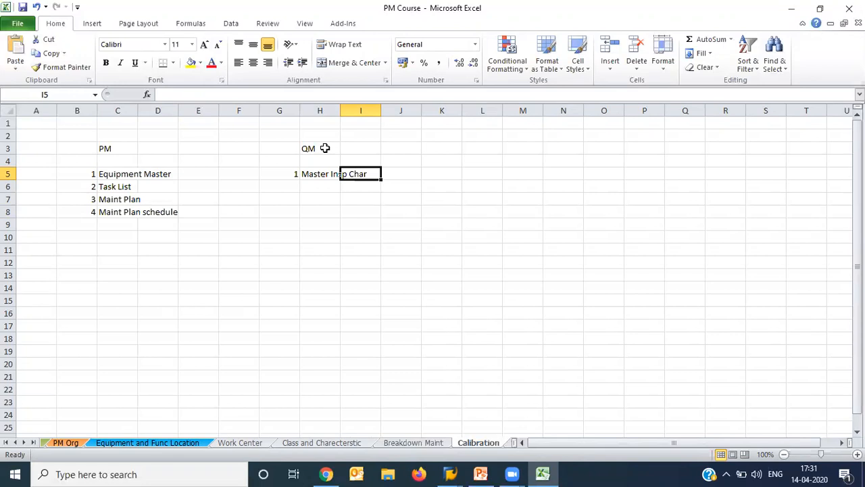
# - Add item 2, Inspection Lot, to the QM list in G6 and H6
pyautogui.press('Down')
pyautogui.press('Left')
pyautogui.press('Left')
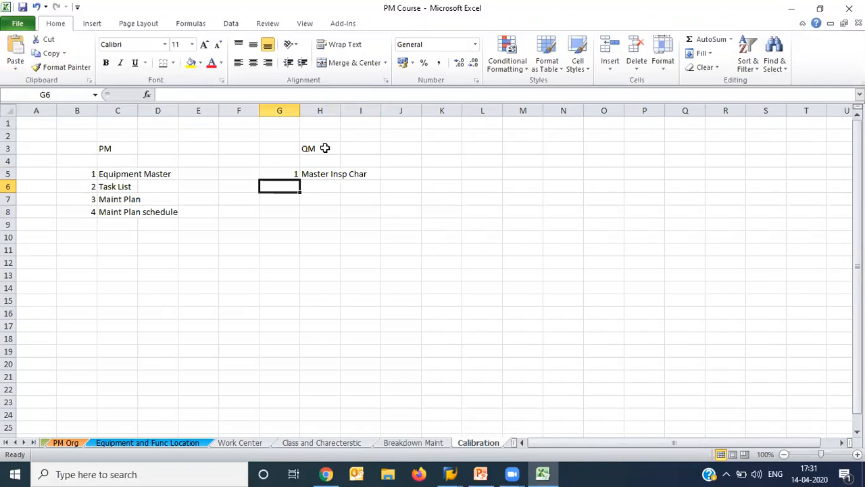
pyautogui.write('2')
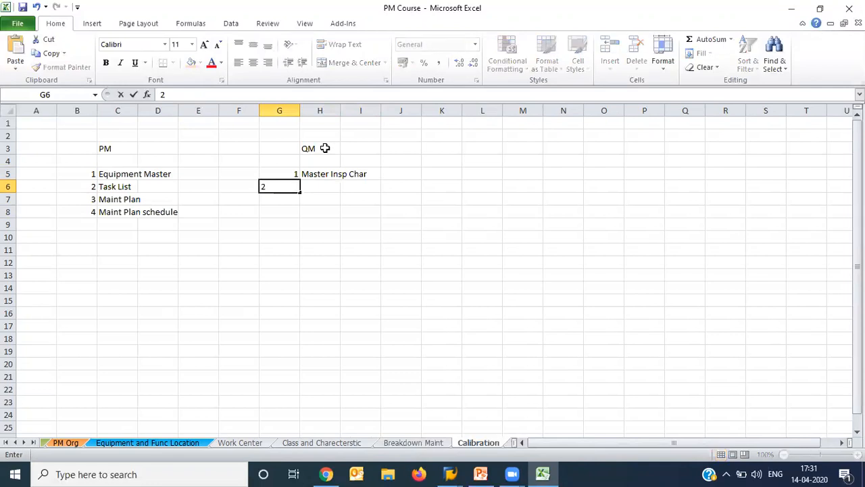
pyautogui.press('Tab')
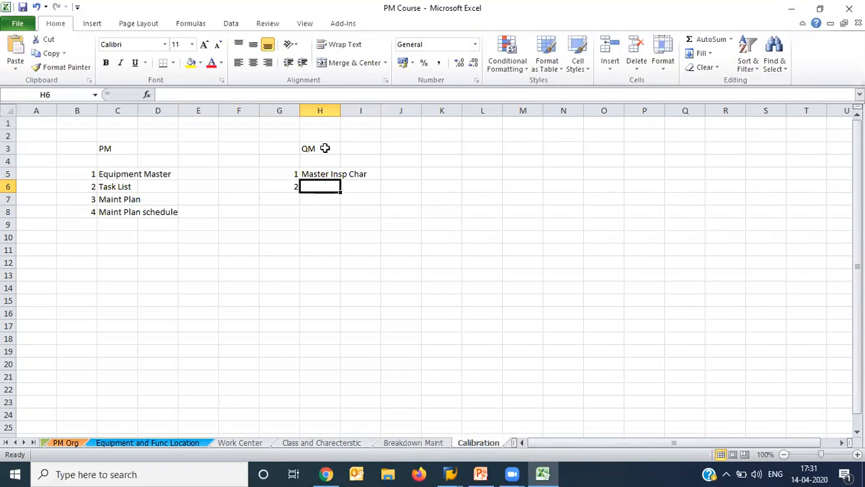
pyautogui.write('Inspection')
pyautogui.write('t')
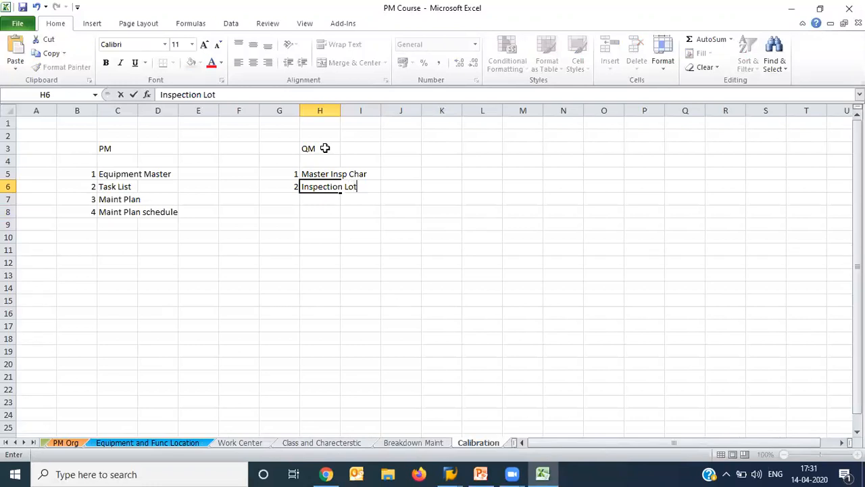
pyautogui.press('Return')
# - Enter the note Auto in J6 beside the Inspection Lot item
pyautogui.press('Up')
pyautogui.press('Right')
pyautogui.press('Right')
pyautogui.press('Right')
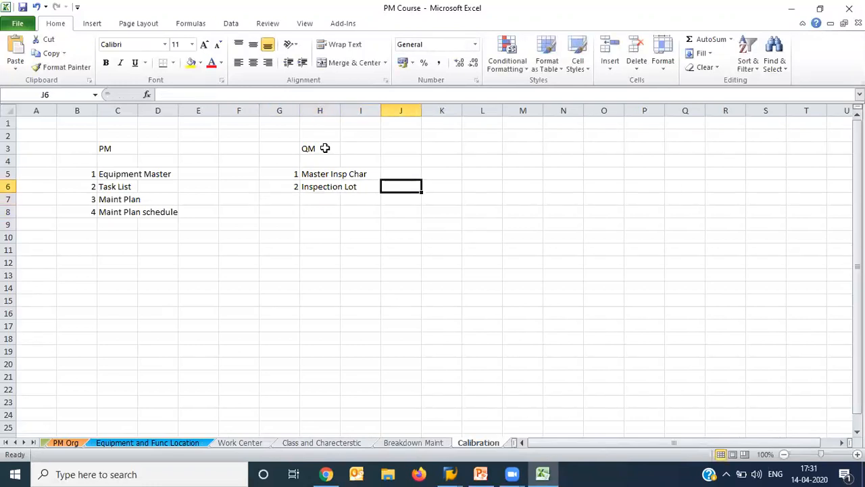
pyautogui.write('Auto')
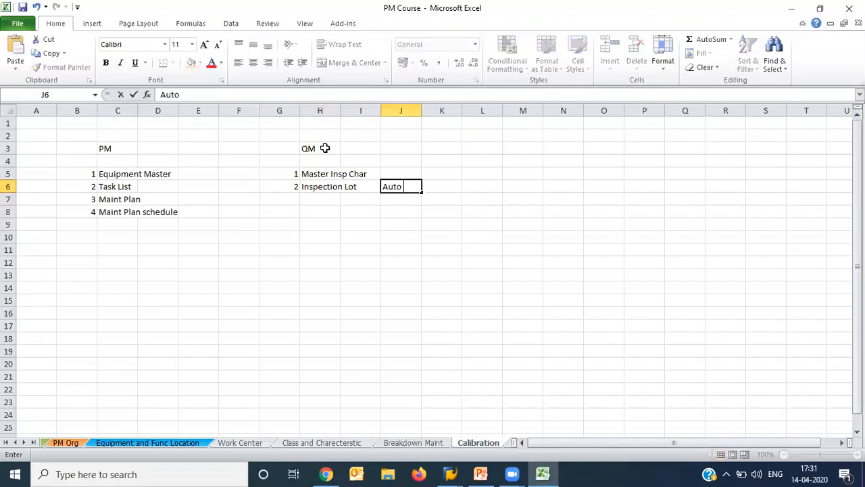
pyautogui.press('Return')
# - Add item 3, Result Recording, to the QM list in G7 and H7
pyautogui.press('Left')
pyautogui.press('Left')
pyautogui.press('Left')
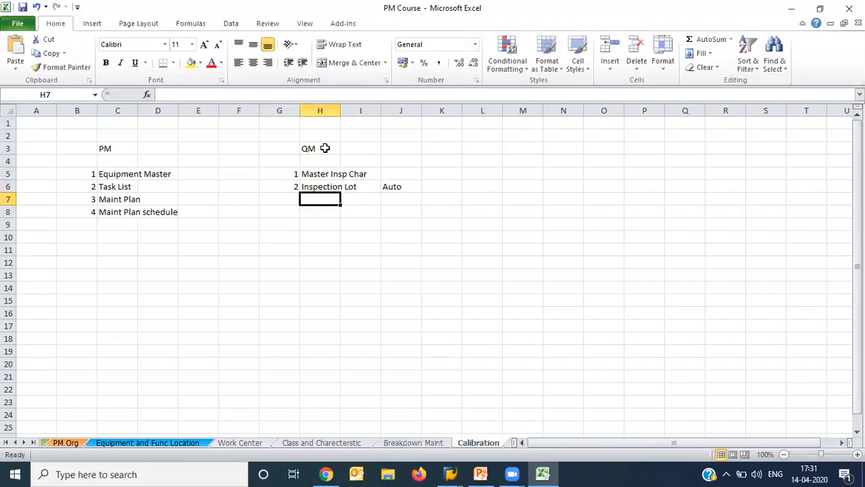
pyautogui.write('3')
pyautogui.press('Right')
pyautogui.write('Result Recording')
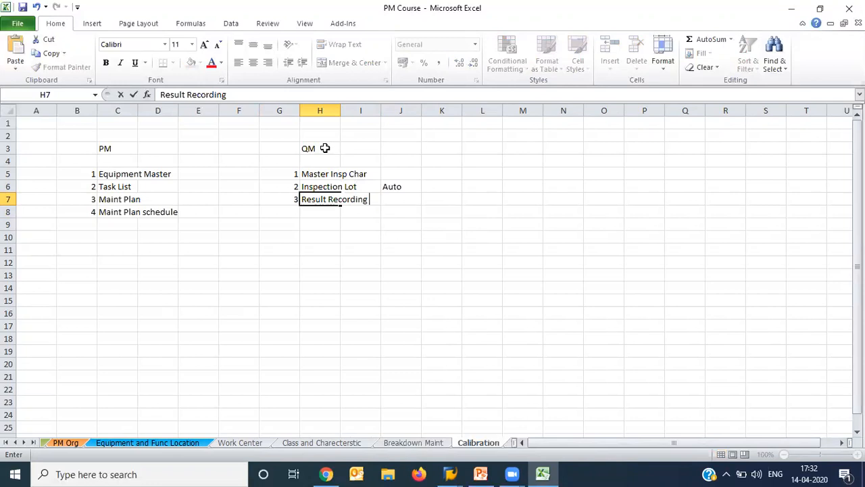
pyautogui.press('Return')
# - Add item 4, Usage Decesion - Accept or Reject, to the QM list in G8 and H8
pyautogui.write('4')
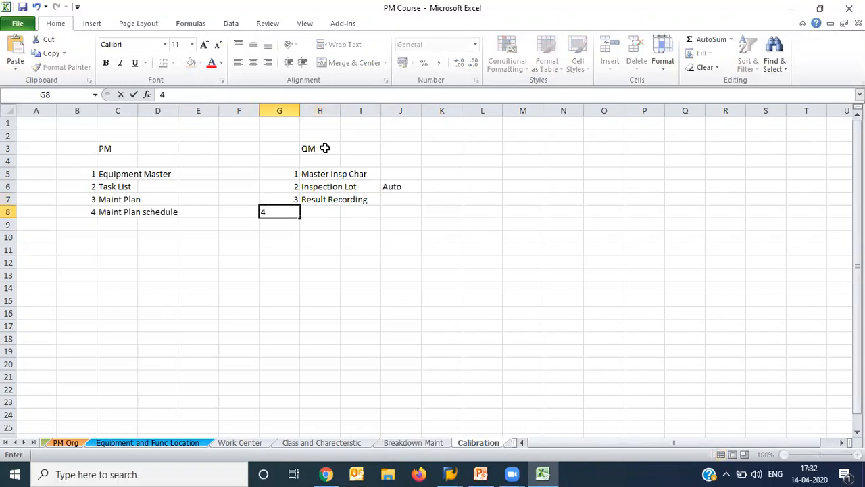
pyautogui.press('Tab')
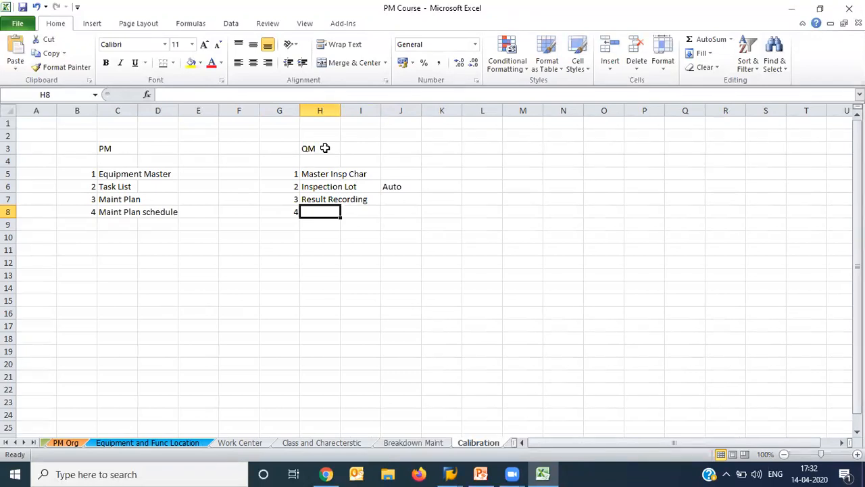
pyautogui.write('U')
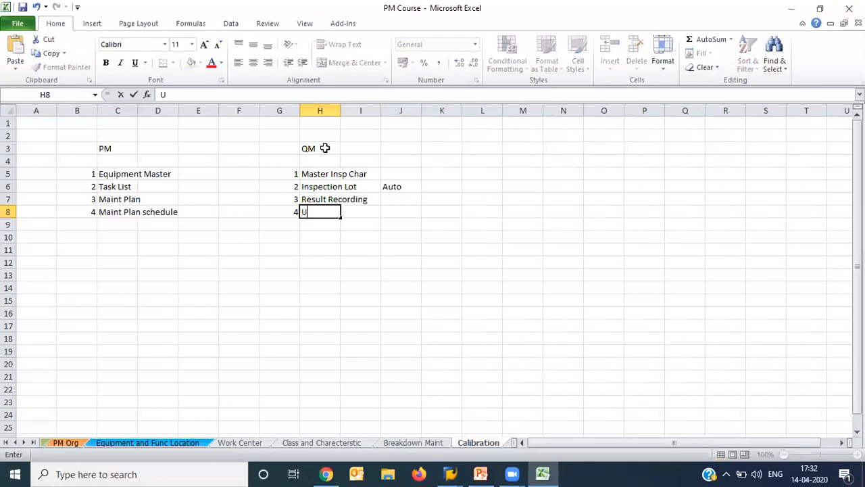
pyautogui.write('sage Decesion')
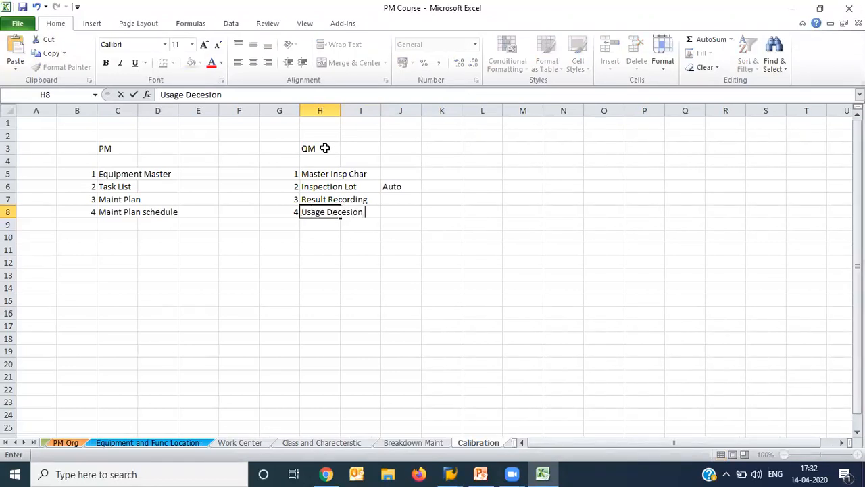
pyautogui.write(' 0')
pyautogui.press('BackSpace')
pyautogui.write('- Accept or Reke')
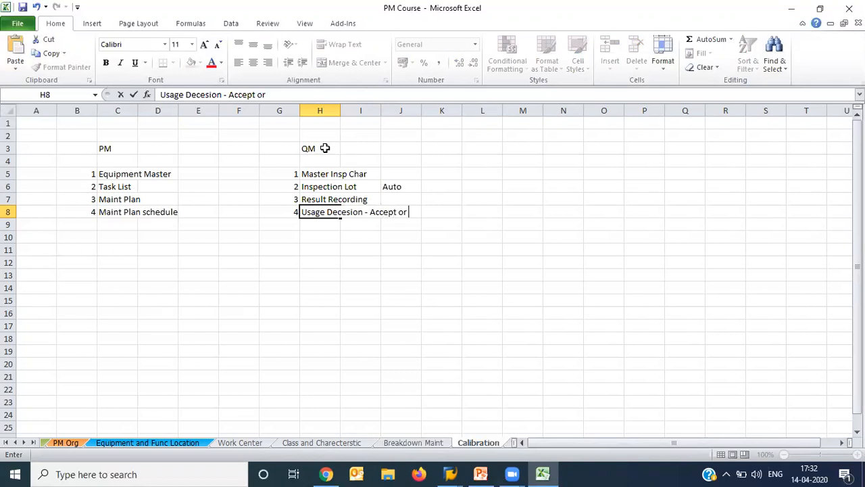
pyautogui.press('BackSpace')
pyautogui.press('BackSpace')
pyautogui.write('ject')
pyautogui.press('Return')
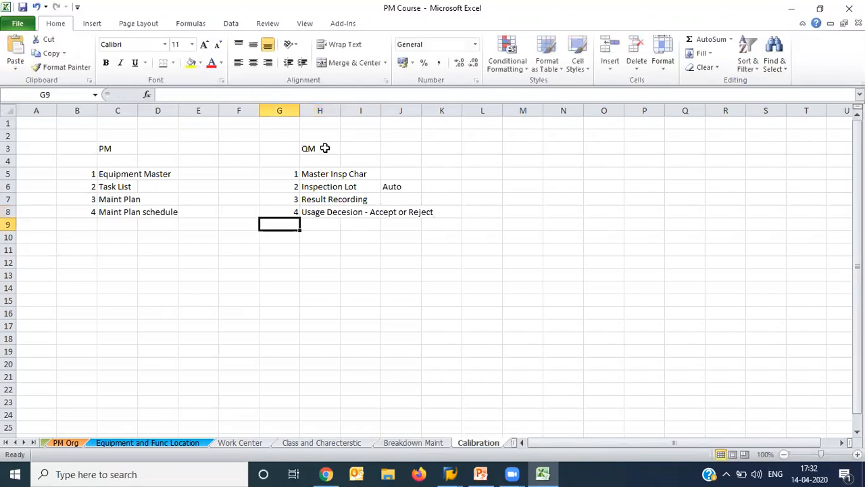
# - Draw a straight arrow from Master Insp Char in the QM list to Task List in the PM list
pyautogui.click(96, 26)
pyautogui.click(136, 52)
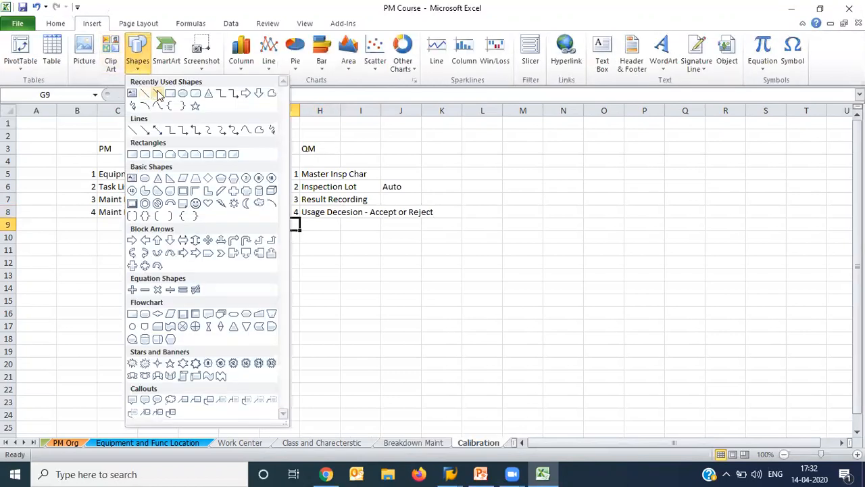
pyautogui.click(158, 93)
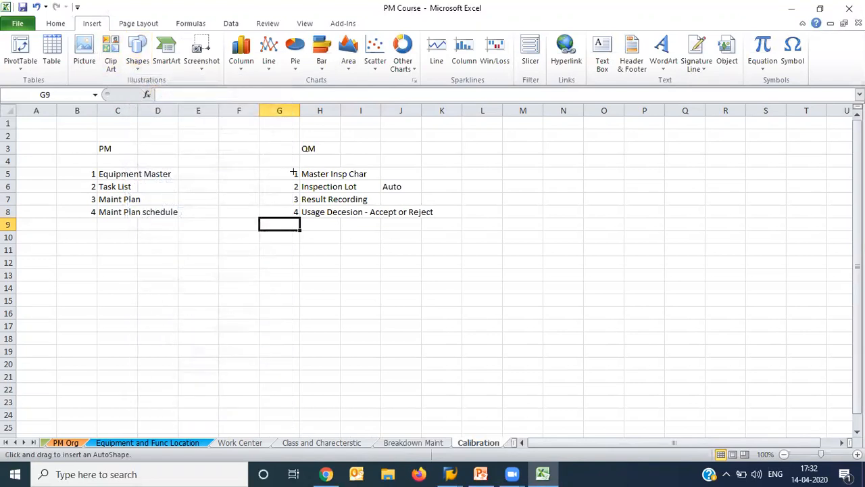
pyautogui.moveTo(291, 170); pyautogui.dragTo(151, 188)
pyautogui.click(35, 41)
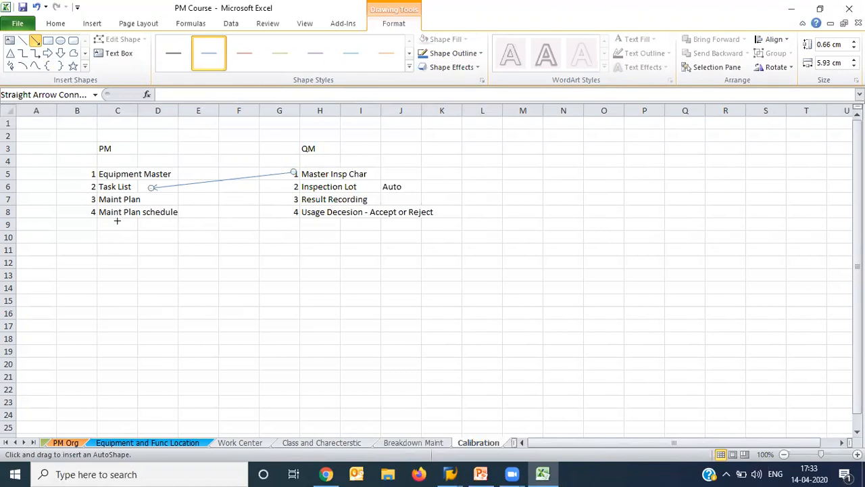
pyautogui.press('Escape')
# - Add item 5, Maint Order, to the PM list in B9 and C9
pyautogui.click(81, 225)
pyautogui.write('5')
pyautogui.press('Tab')
pyautogui.write('Maint Order')
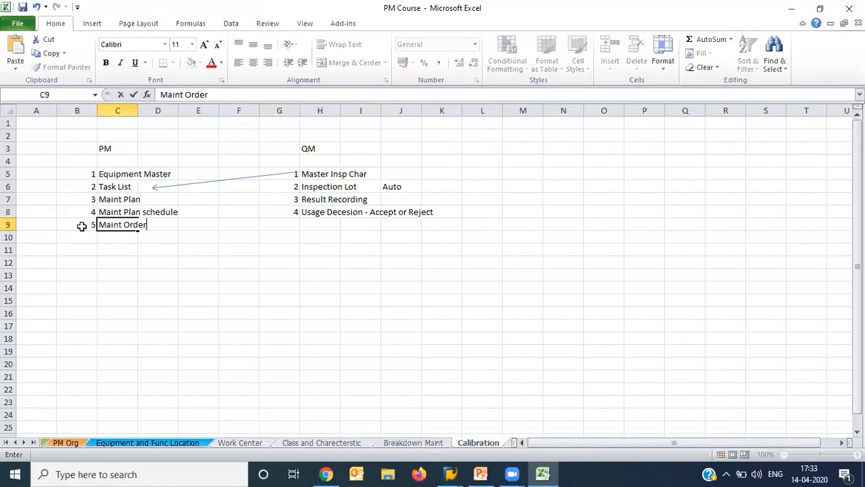
pyautogui.press('Return')
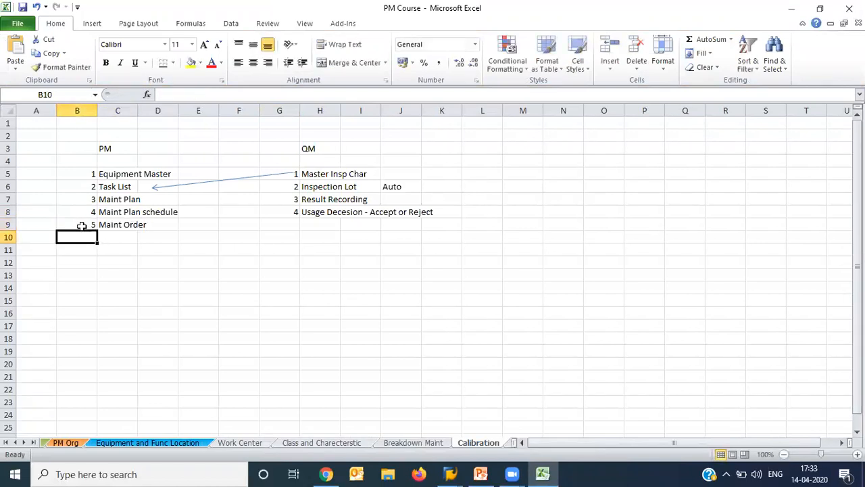
# - Draw a straight arrow from Maint Order in the PM list to Inspection Lot in the QM list
pyautogui.click(93, 27)
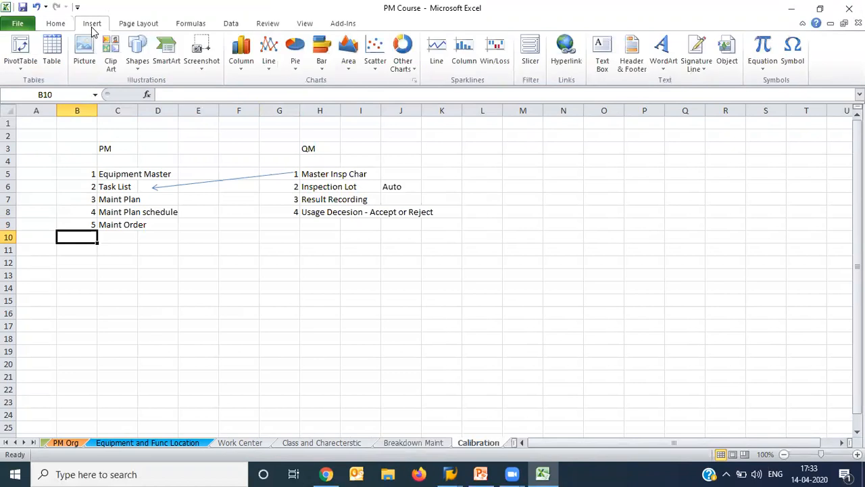
pyautogui.click(137, 67)
pyautogui.click(156, 94)
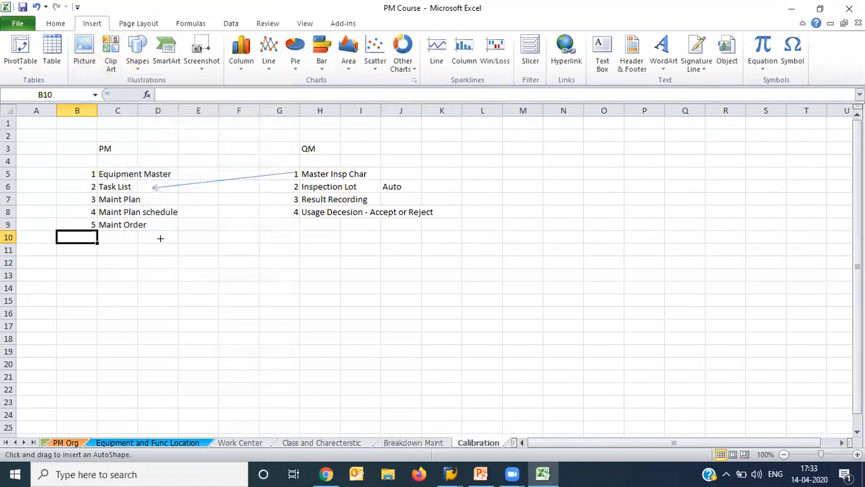
pyautogui.moveTo(145, 224); pyautogui.dragTo(289, 191)
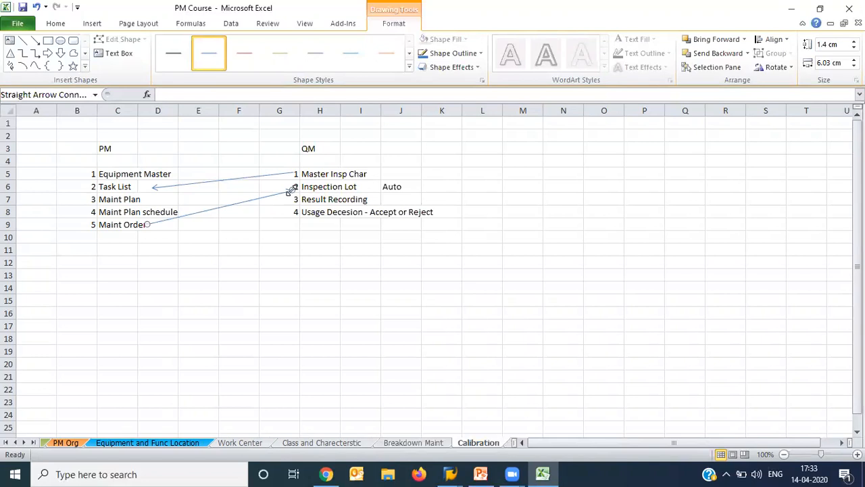
pyautogui.click(282, 82)
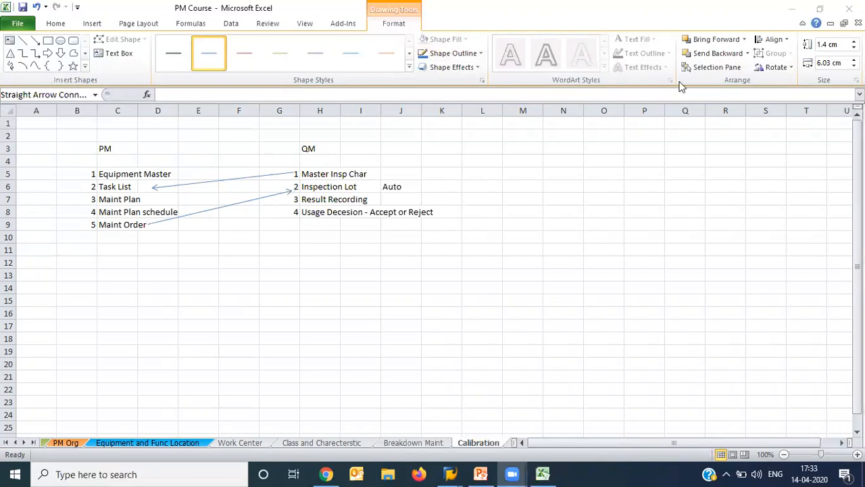
# - Switch to SAP, start transaction IE01 for a category M equipment, and enter the description Presure Guage
pyautogui.hotkey('alt', 'Tab')
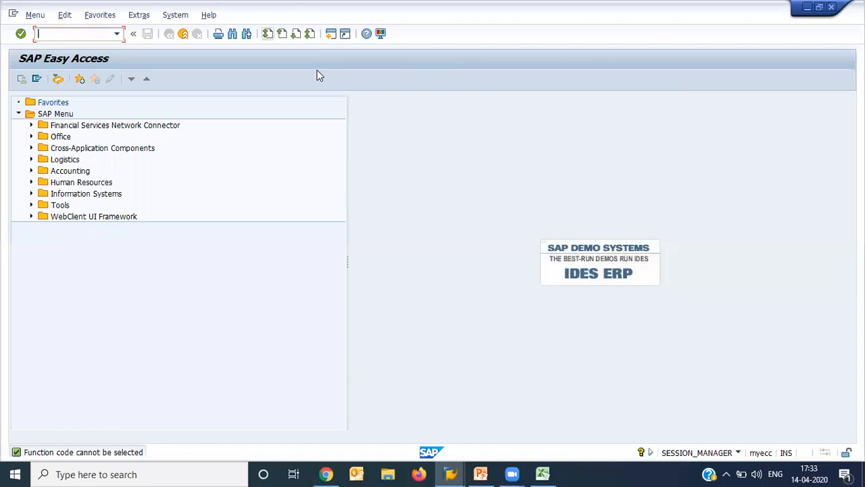
pyautogui.click(430, 72)
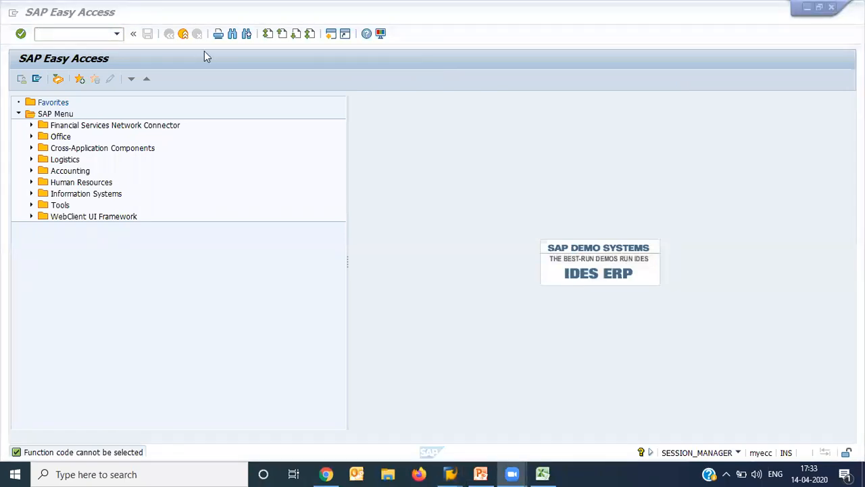
pyautogui.click(77, 32)
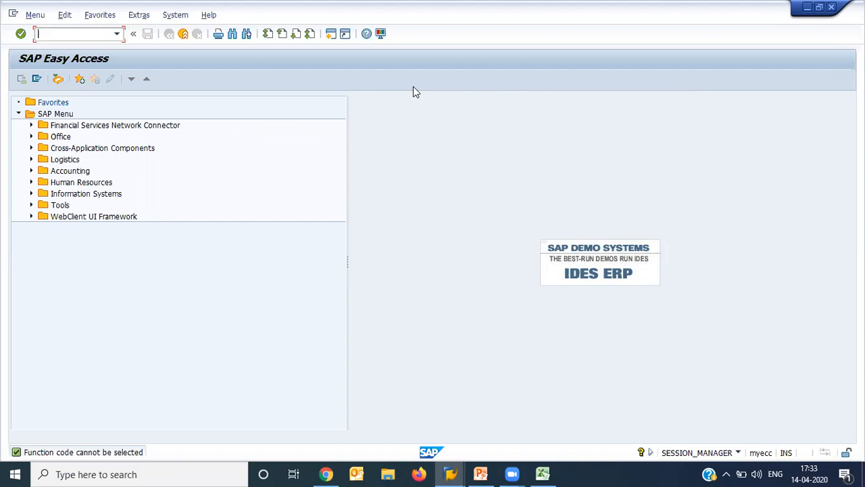
pyautogui.write('ie01')
pyautogui.press('Return')
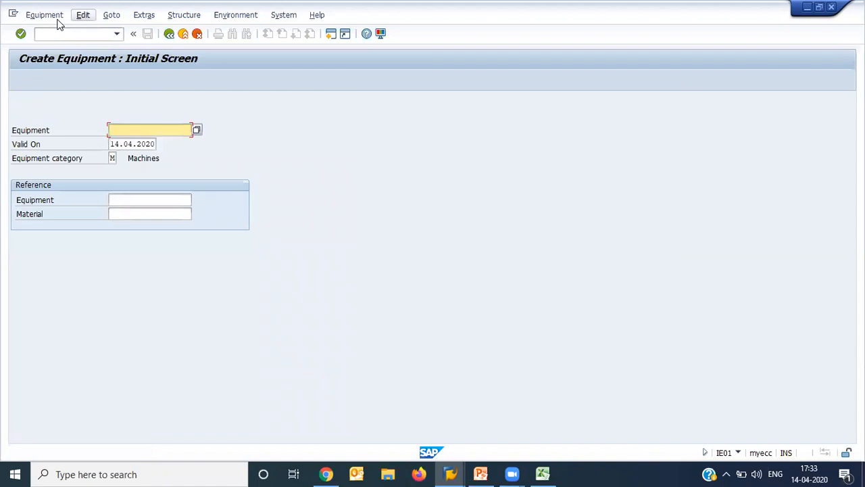
pyautogui.press('Return')
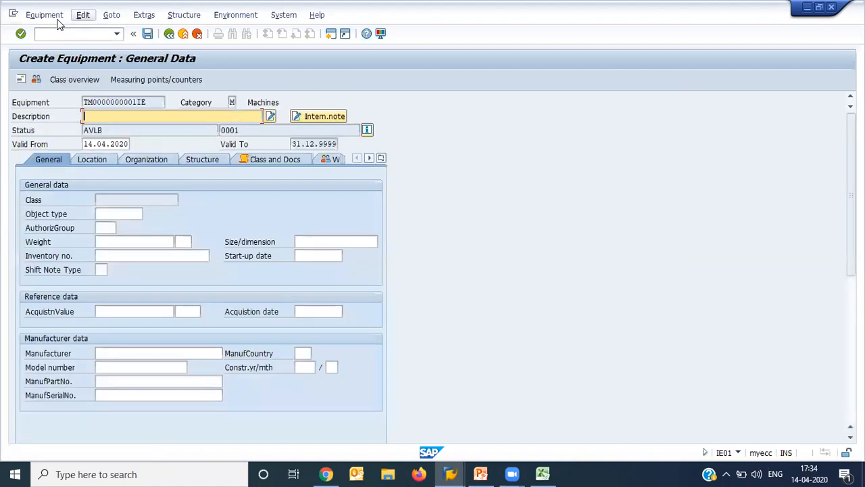
pyautogui.write('Presure Guage')
# - In the equipment's location data, set the maintenance plant to PM01 and the ABC indicator to A
pyautogui.click(91, 158)
pyautogui.click(110, 200)
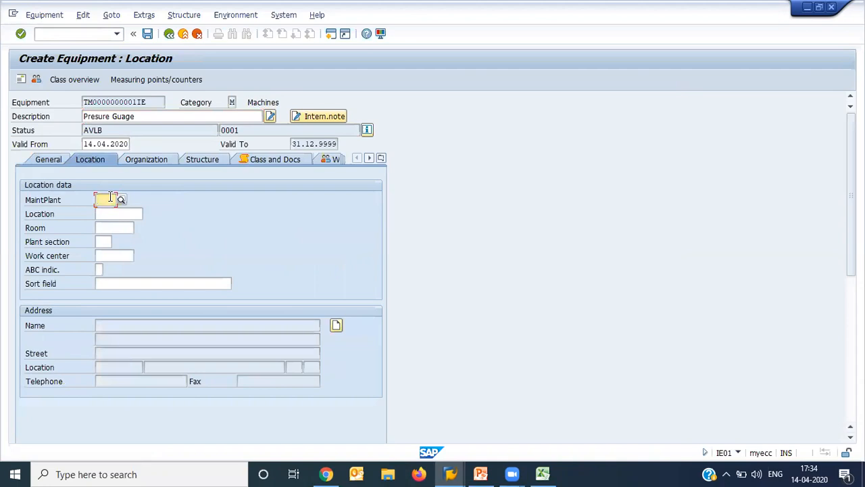
pyautogui.press('Down')
pyautogui.press('Return')
pyautogui.click(111, 254)
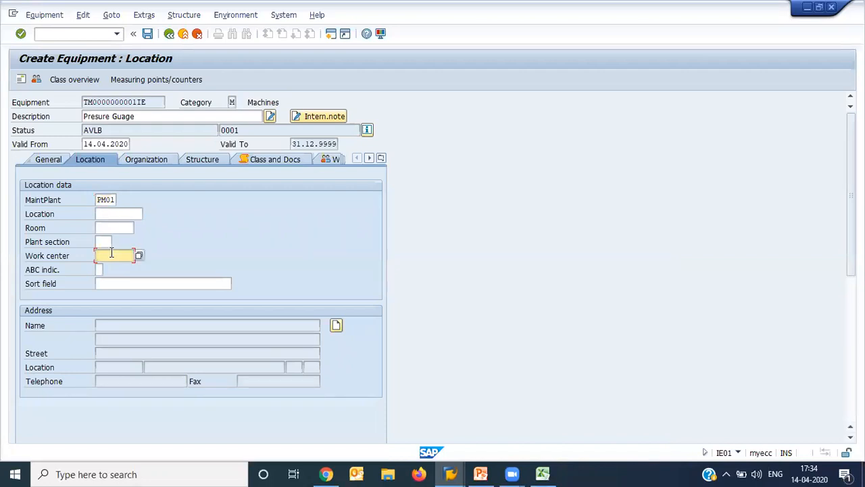
pyautogui.press('Down')
pyautogui.press('Up')
pyautogui.press('Return')
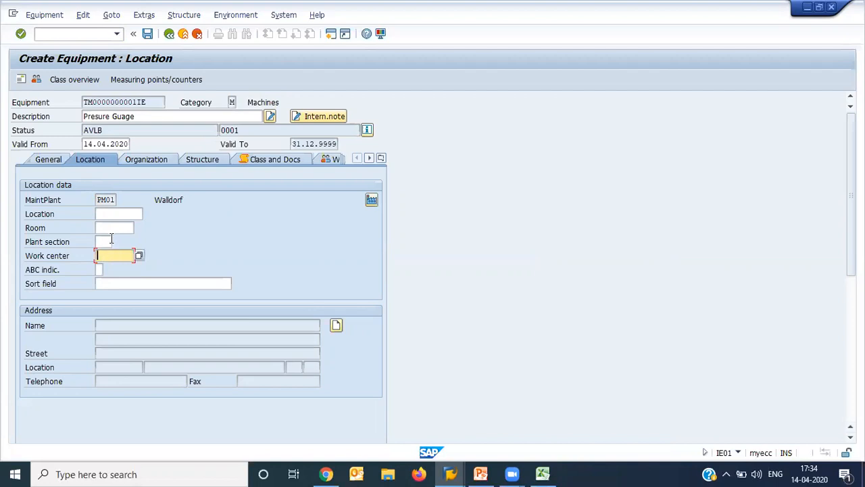
pyautogui.click(100, 269)
pyautogui.write('A')
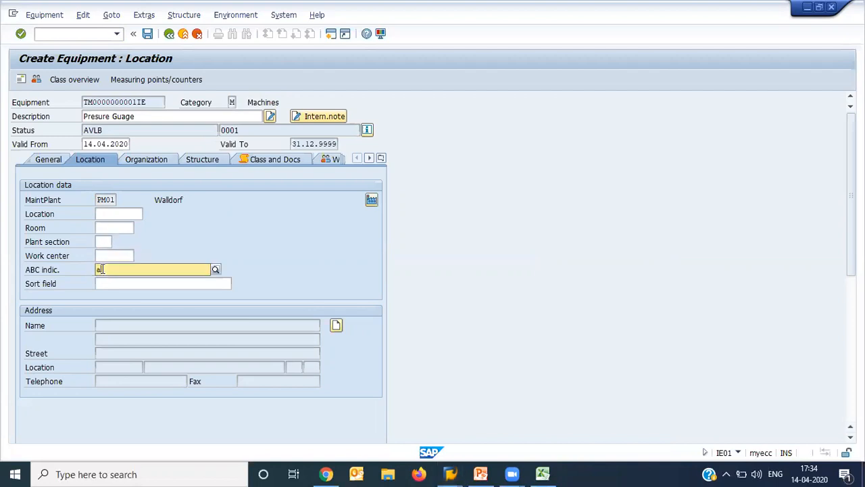
pyautogui.press('Return')
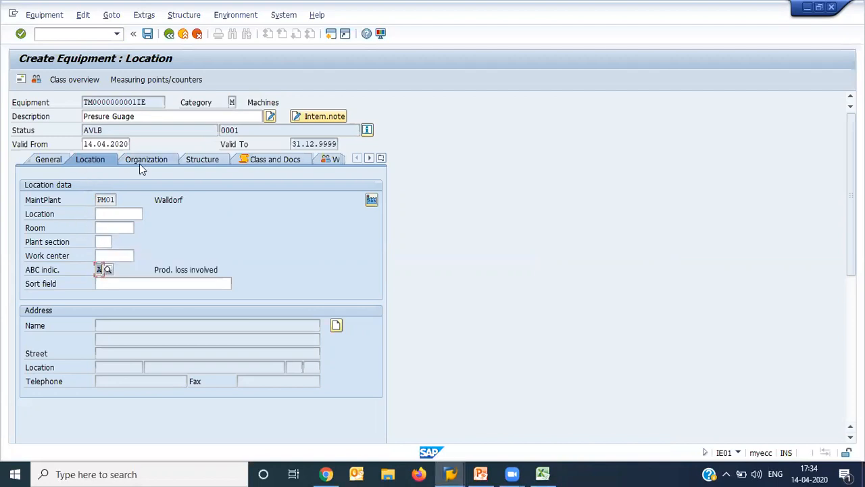
# - Enter Allen Bradly as the manufacturer in the general data and save the equipment
pyautogui.click(48, 161)
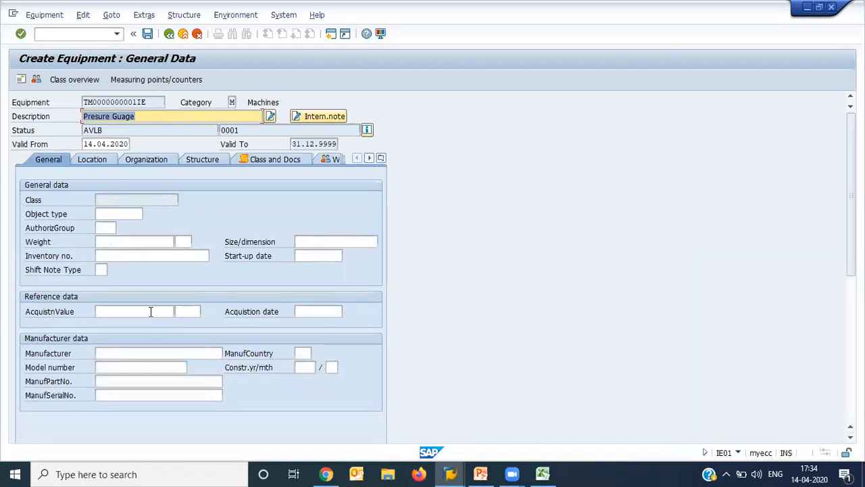
pyautogui.click(142, 354)
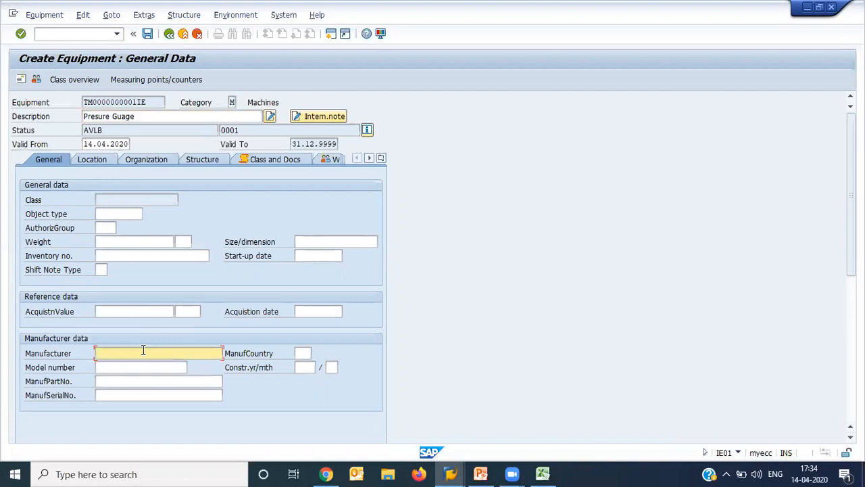
pyautogui.write('Si')
pyautogui.press('BackSpace')
pyautogui.press('BackSpace')
pyautogui.write('Allen Bradly')
pyautogui.hotkey('ctrl', 'a')
pyautogui.click(147, 33)
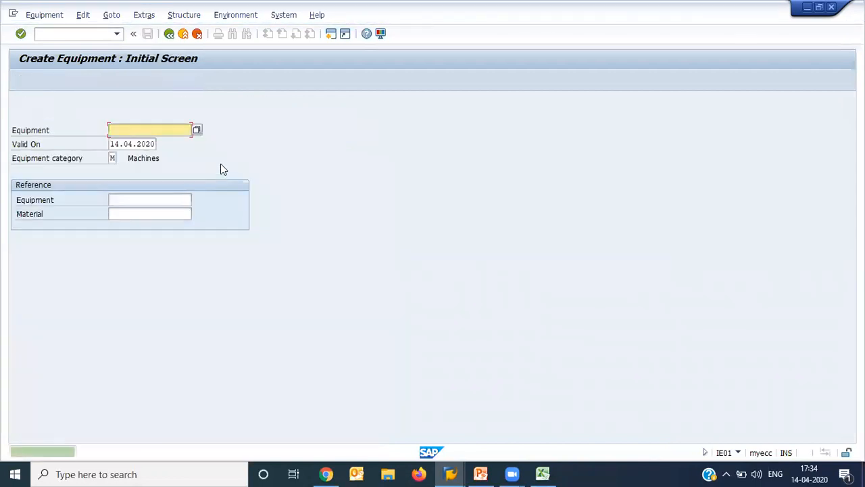
# - Bring up the new equipment in the Change Equipment transaction and paste its number into C14 of the Excel Calibration sheet
pyautogui.click(46, 16)
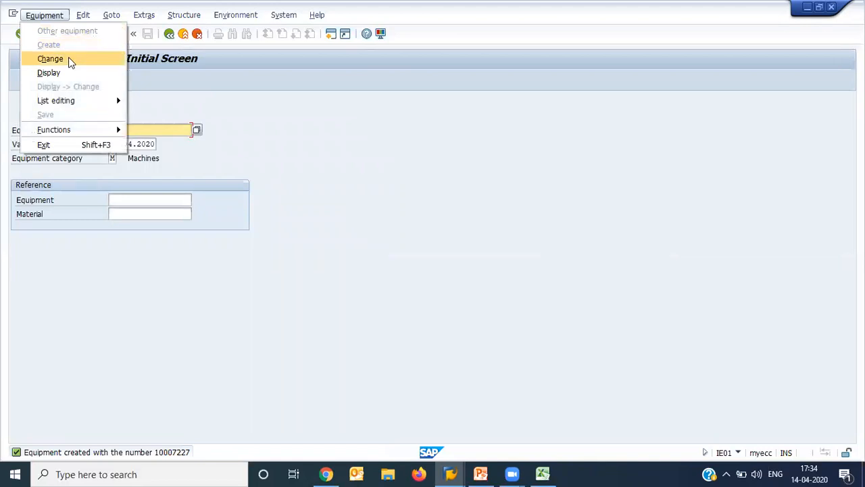
pyautogui.click(50, 58)
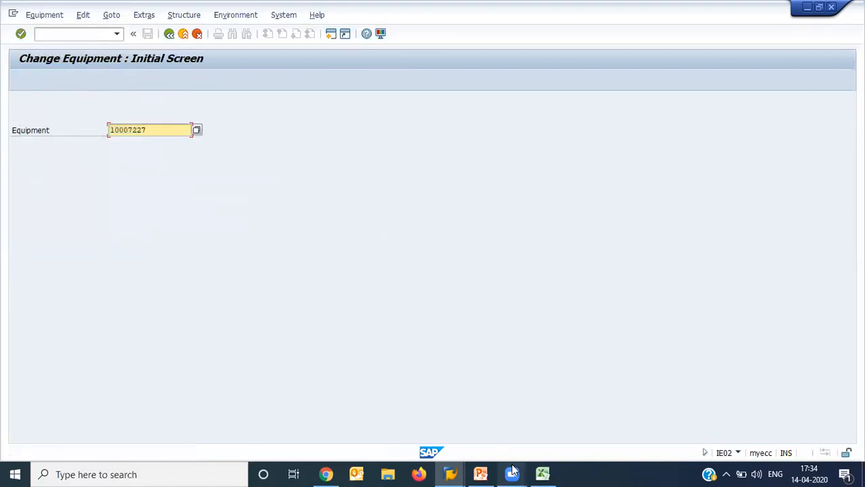
pyautogui.click(542, 473)
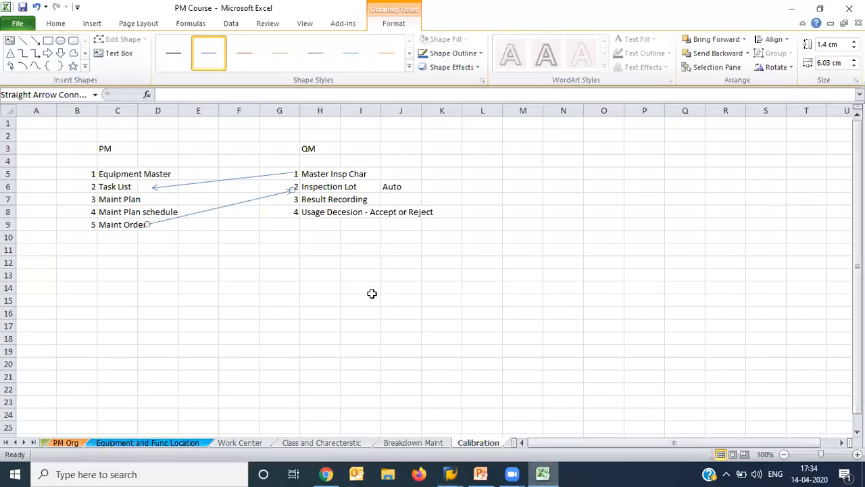
pyautogui.click(113, 282)
pyautogui.write('10007227')
pyautogui.press('Return')
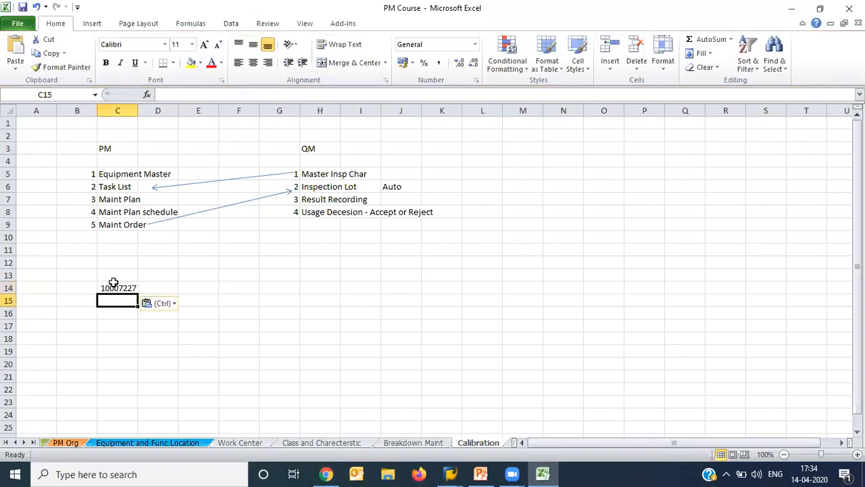
# - Switch to the SAP Change Equipment session and return to the SAP Easy Access screen
pyautogui.click(457, 473)
pyautogui.click(317, 173)
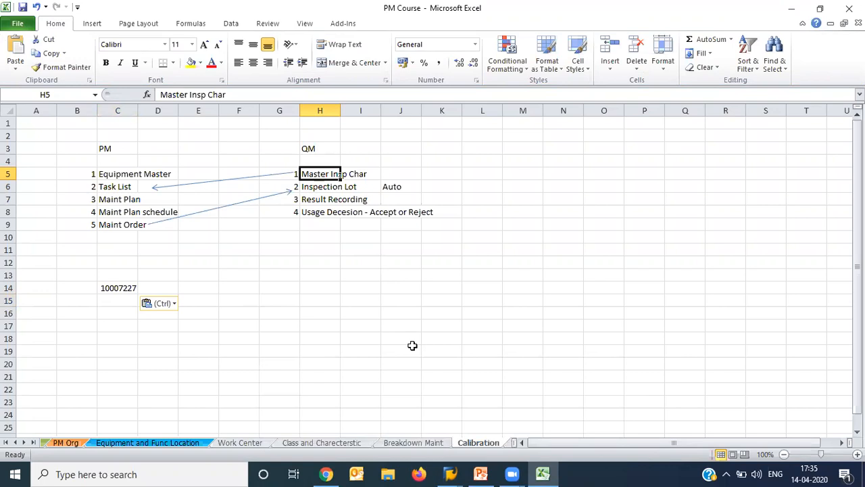
pyautogui.moveTo(450, 473)
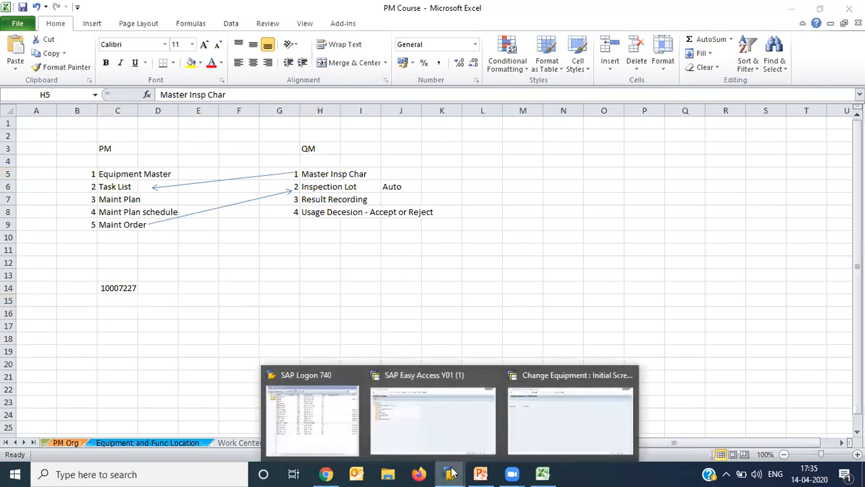
pyautogui.click(541, 419)
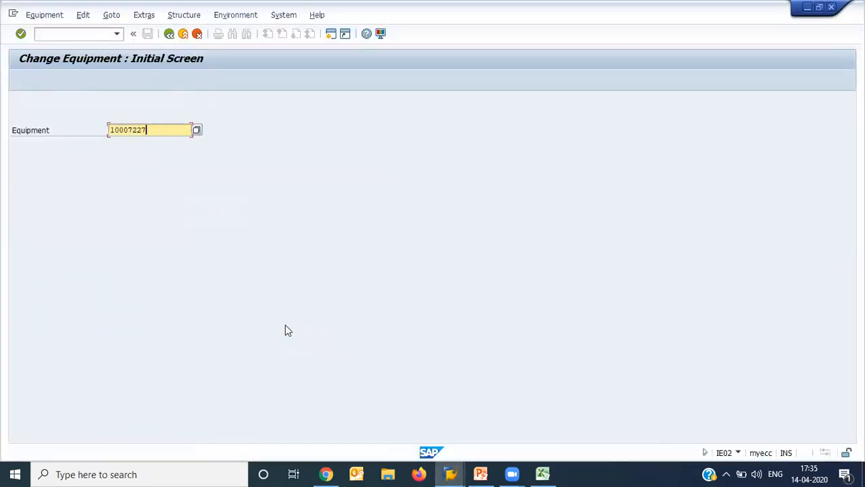
pyautogui.press('F3')
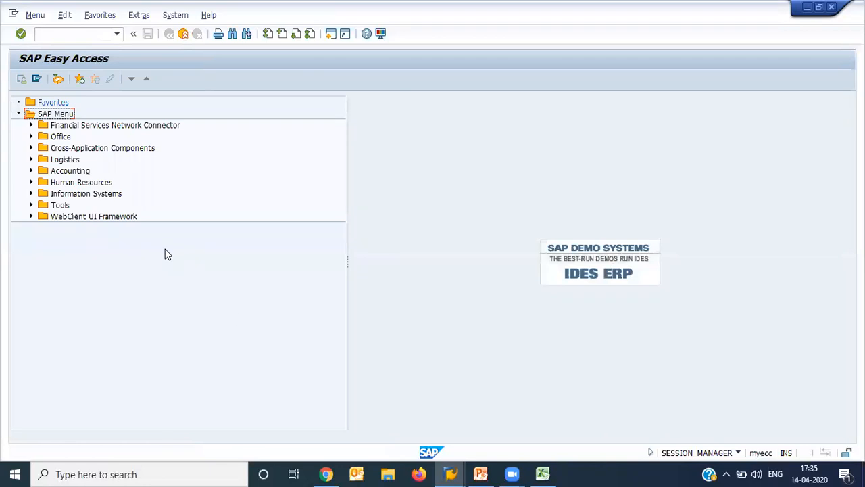
# - Start creating a master inspection characteristic from the Quality Planning basic data under Logistics, Quality Management
pyautogui.click(31, 159)
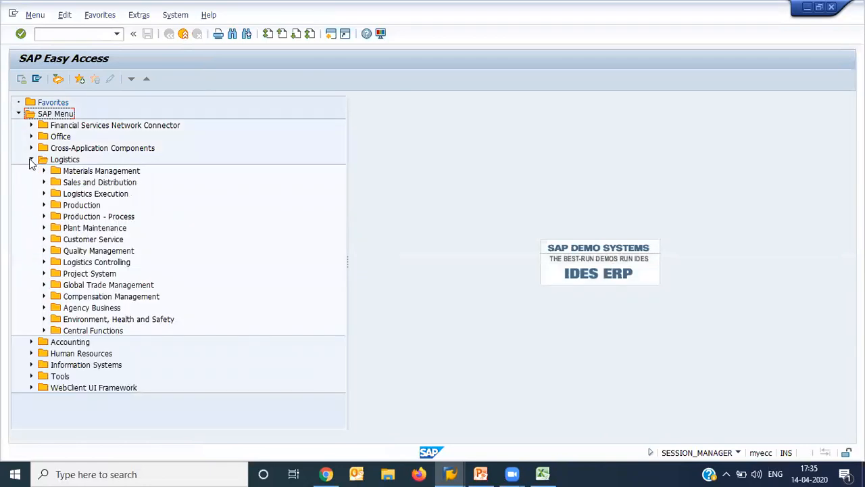
pyautogui.click(43, 251)
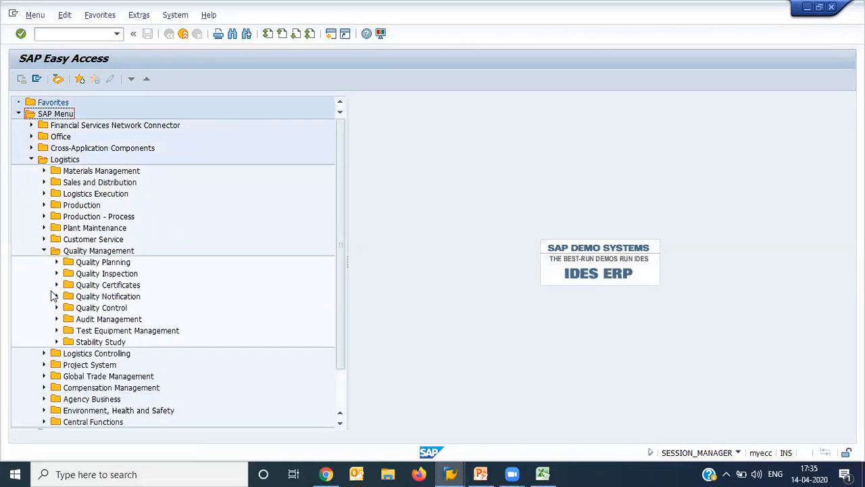
pyautogui.click(56, 274)
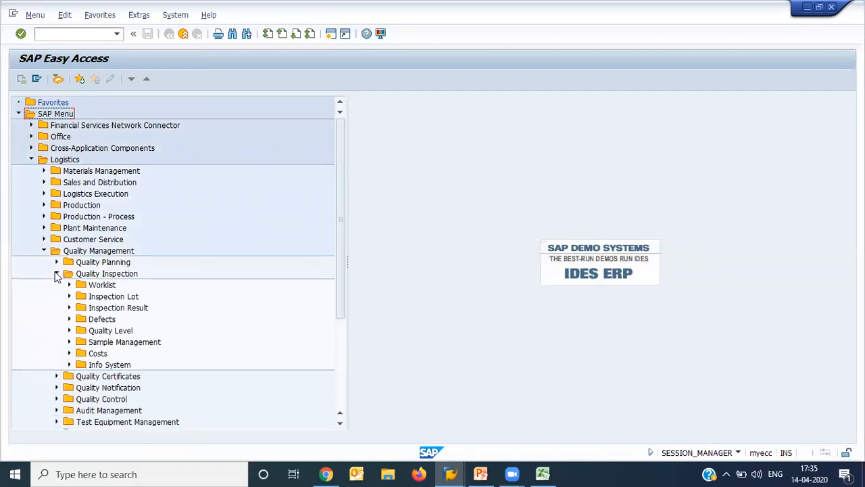
pyautogui.click(57, 274)
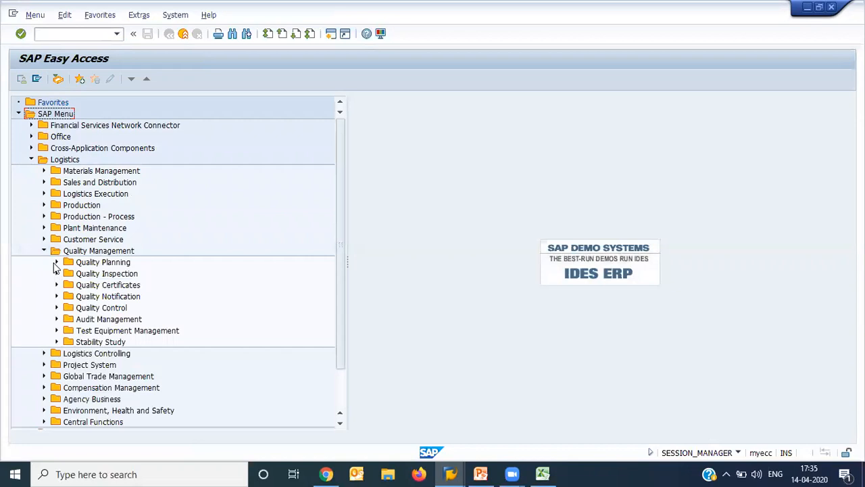
pyautogui.click(56, 263)
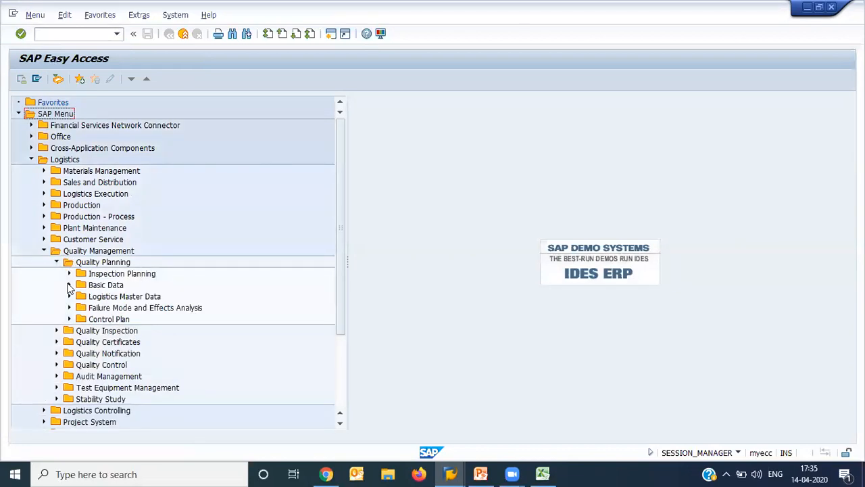
pyautogui.click(69, 285)
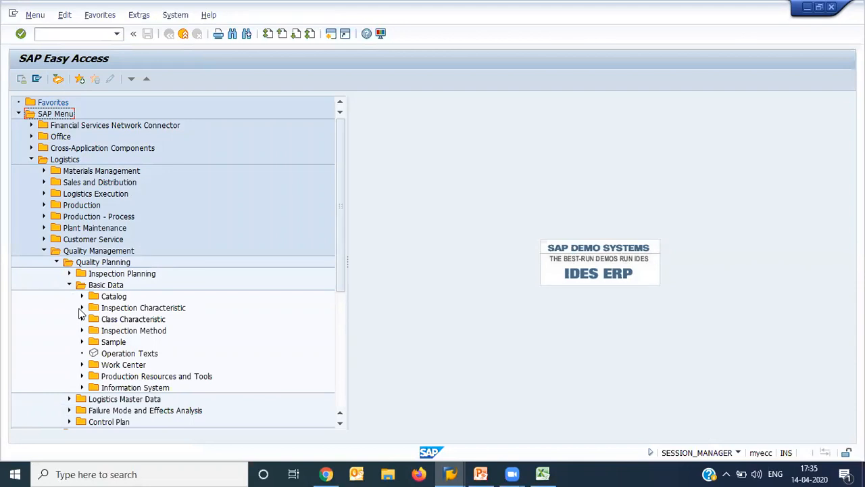
pyautogui.click(81, 309)
pyautogui.click(130, 320)
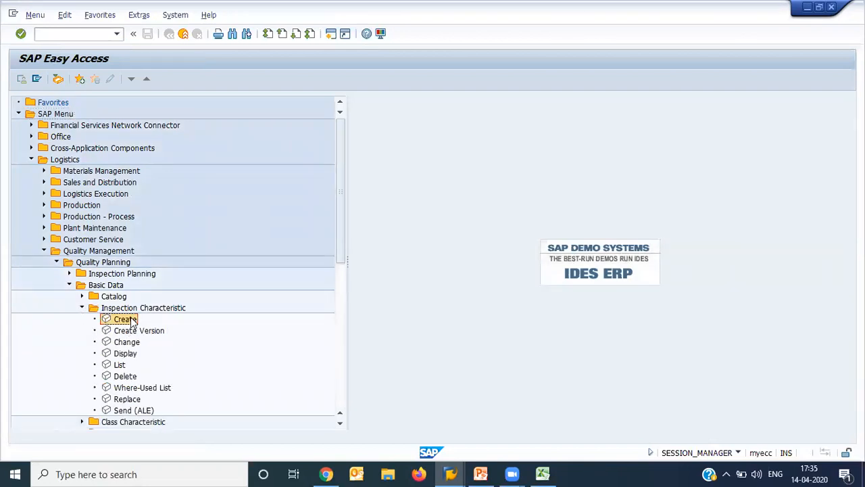
pyautogui.doubleClick(131, 320)
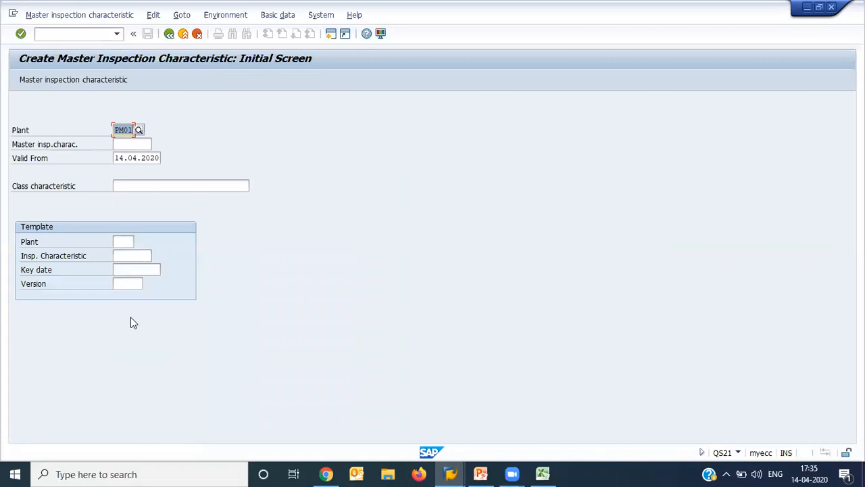
# - Enter test as the master inspection characteristic for plant PM01 and proceed to its general data
pyautogui.click(132, 130)
pyautogui.press('Left')
pyautogui.press('Left')
pyautogui.press('Tab')
pyautogui.write('test')
pyautogui.press('Return')
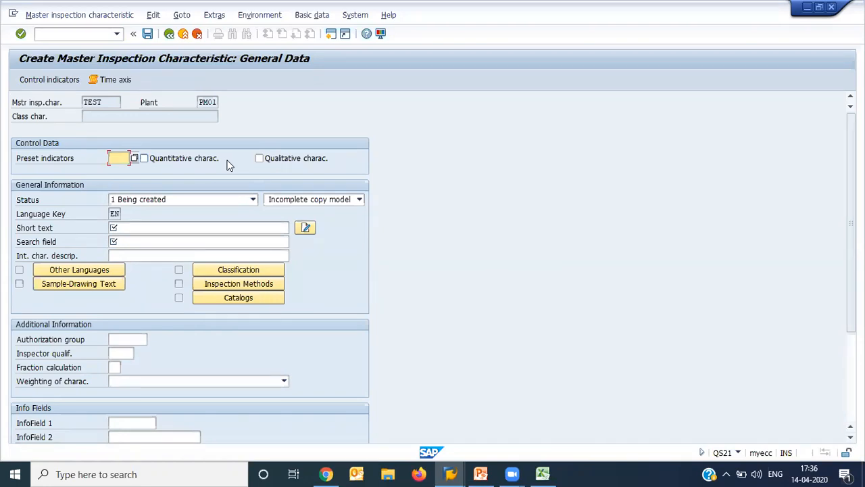
# - Mark the characteristic as quantitative and set its status to 2 Released
pyautogui.click(203, 156)
pyautogui.click(190, 200)
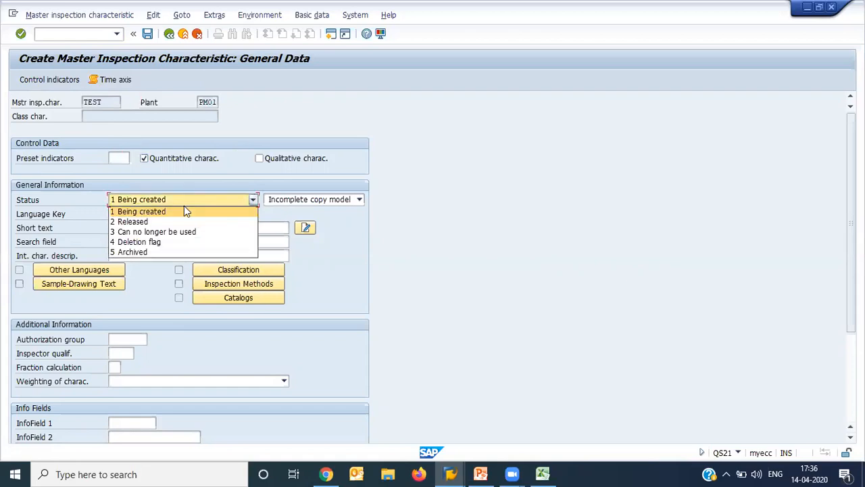
pyautogui.click(157, 222)
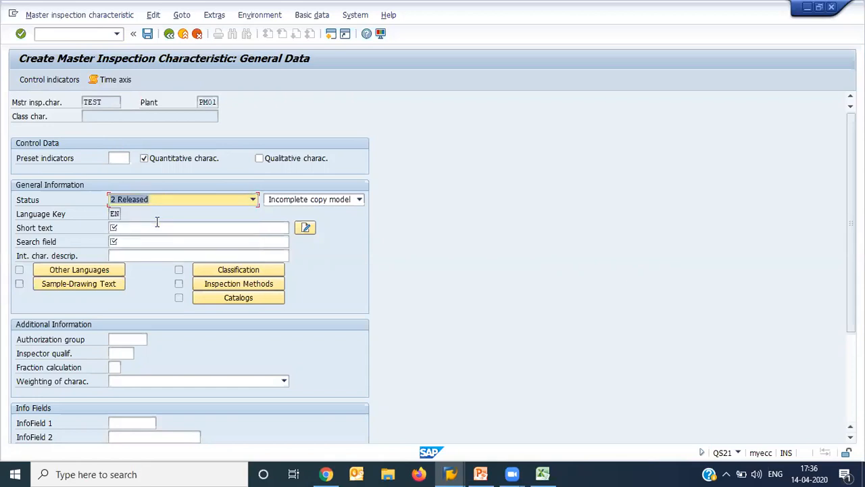
# - Enter Presure as the short text of the characteristic
pyautogui.click(170, 230)
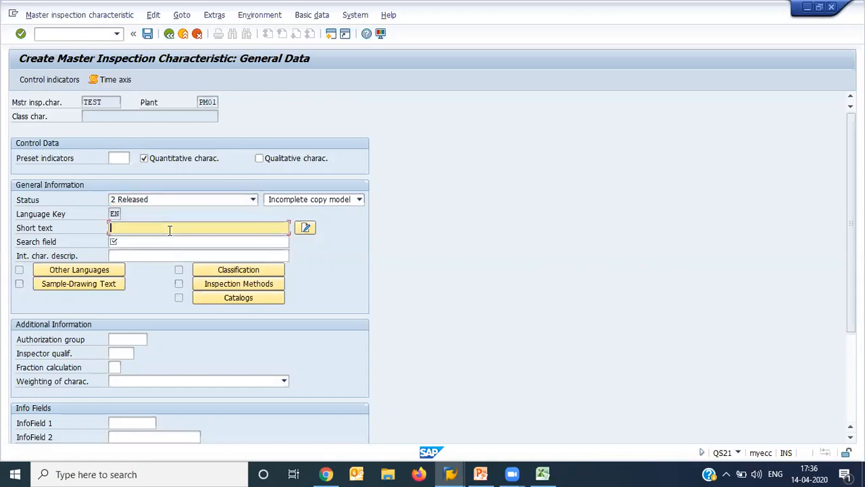
pyautogui.click(169, 231)
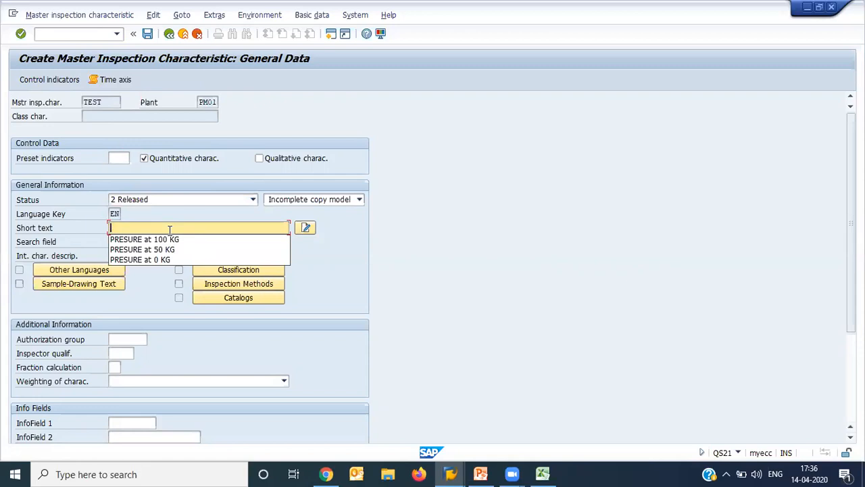
pyautogui.write('prsure')
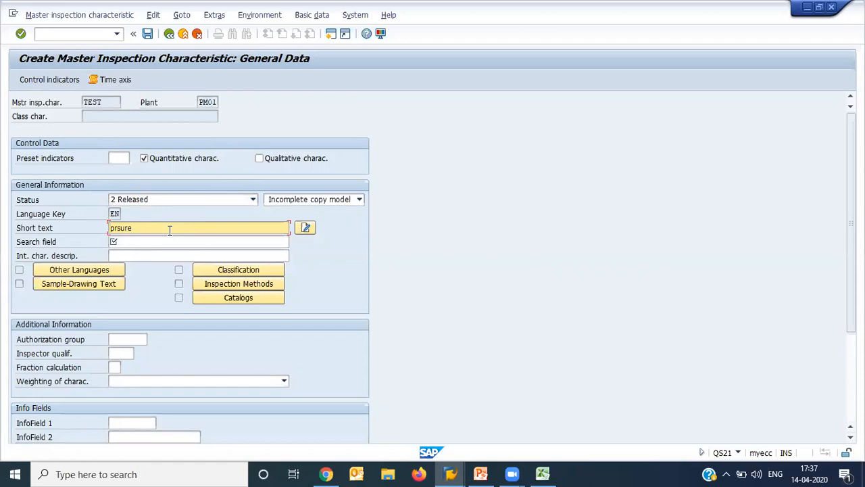
pyautogui.press('BackSpace')
pyautogui.press('BackSpace')
pyautogui.press('BackSpace')
pyautogui.press('BackSpace')
pyautogui.press('BackSpace')
pyautogui.press('BackSpace')
pyautogui.write('Presue')
pyautogui.press('BackSpace')
pyautogui.write('re')
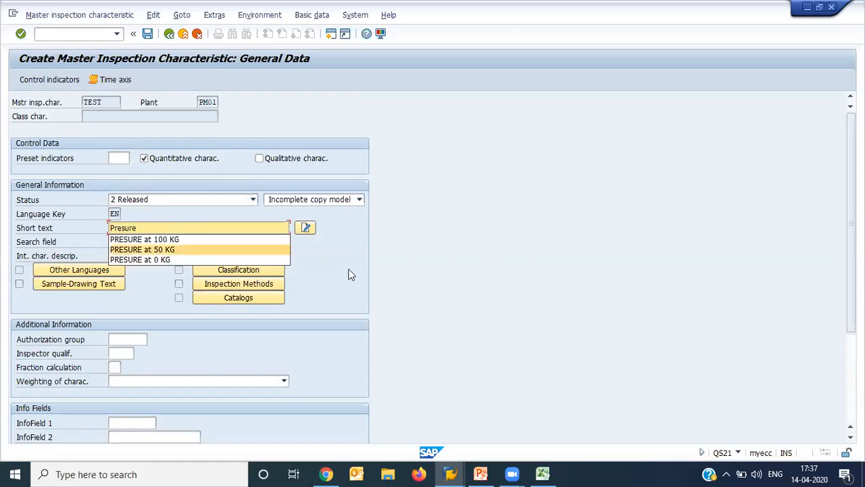
pyautogui.click(371, 275)
# - Copy the short text Presure into the search field and confirm the general data
pyautogui.click(189, 246)
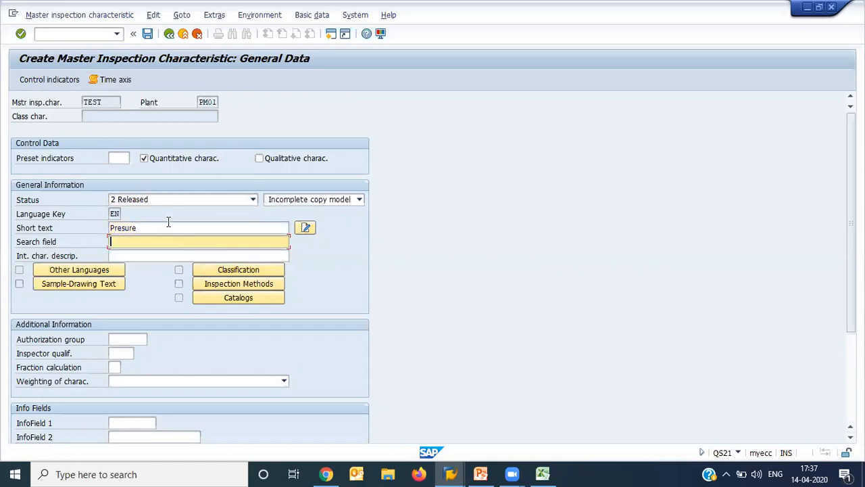
pyautogui.moveTo(149, 228); pyautogui.dragTo(11, 204)
pyautogui.hotkey('ctrl', 'c')
pyautogui.click(9, 205)
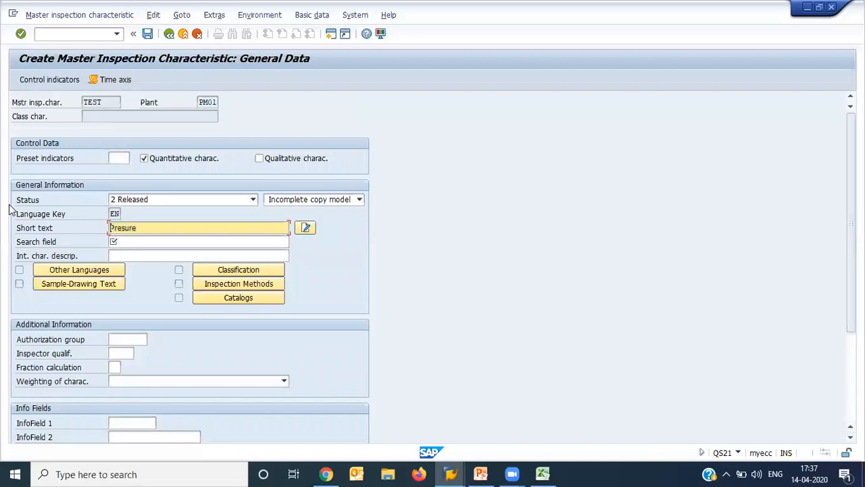
pyautogui.click(122, 243)
pyautogui.hotkey('ctrl', 'v')
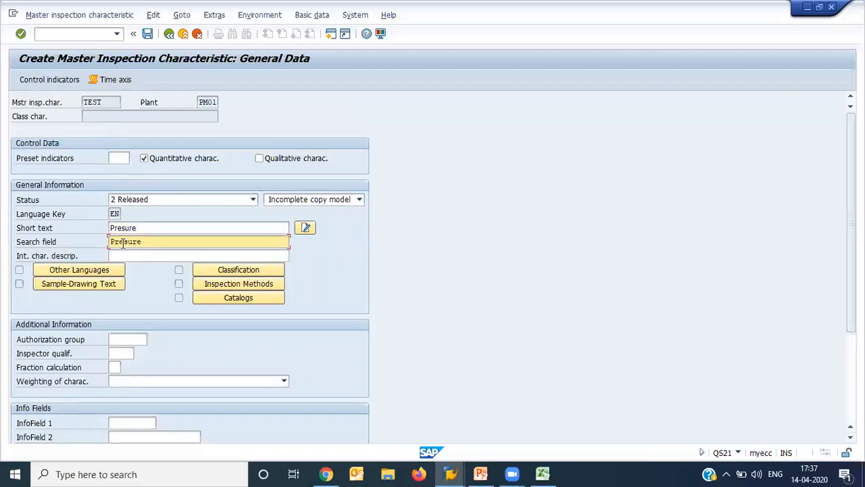
pyautogui.press('Return')
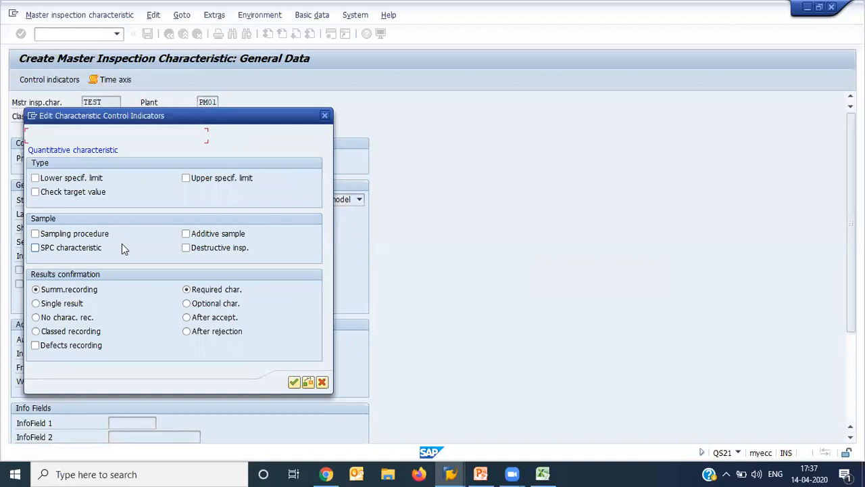
# - Toggle the lower specification limit on and off, and accept the control indicators with summarized recording, required characteristic and fixed scope
pyautogui.click(60, 180)
pyautogui.click(60, 181)
pyautogui.click(100, 177)
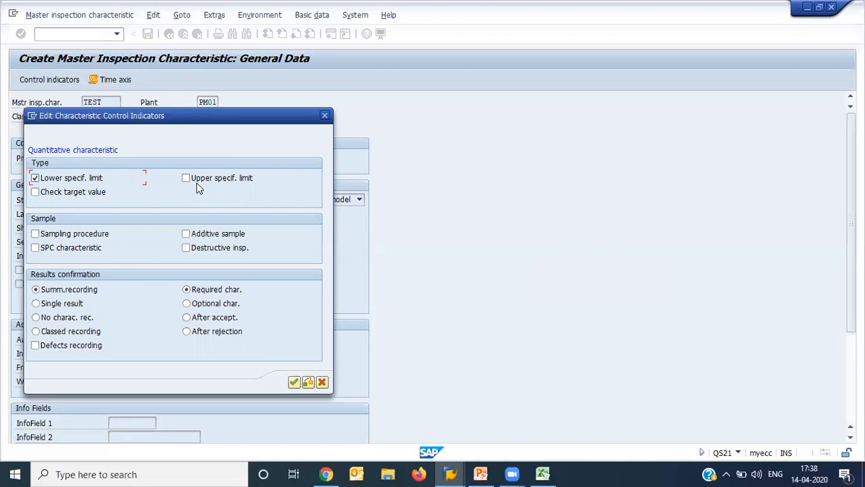
pyautogui.click(86, 181)
pyautogui.press('Return')
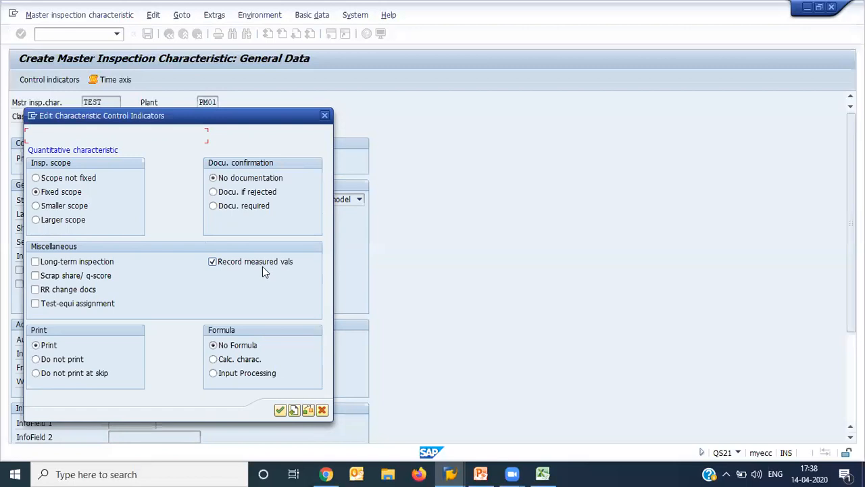
pyautogui.press('Return')
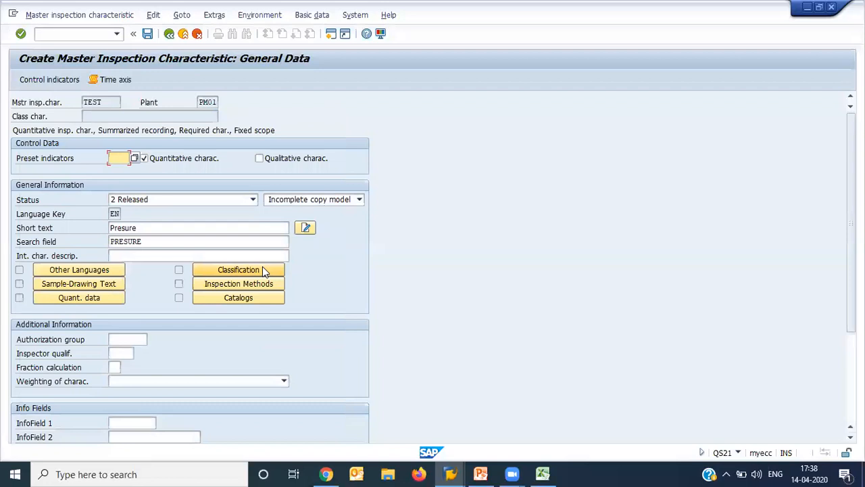
# - Switch to changing a master inspection characteristic and discard the unsaved TEST characteristic
pyautogui.click(80, 34)
pyautogui.click(73, 15)
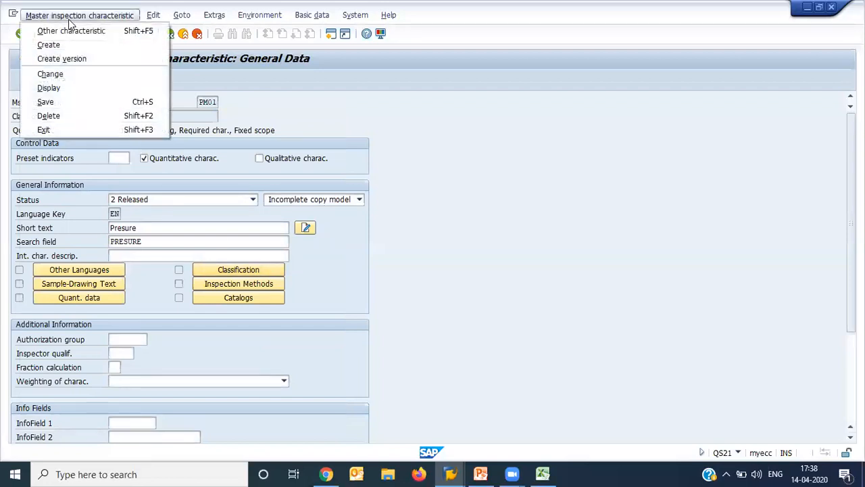
pyautogui.click(84, 72)
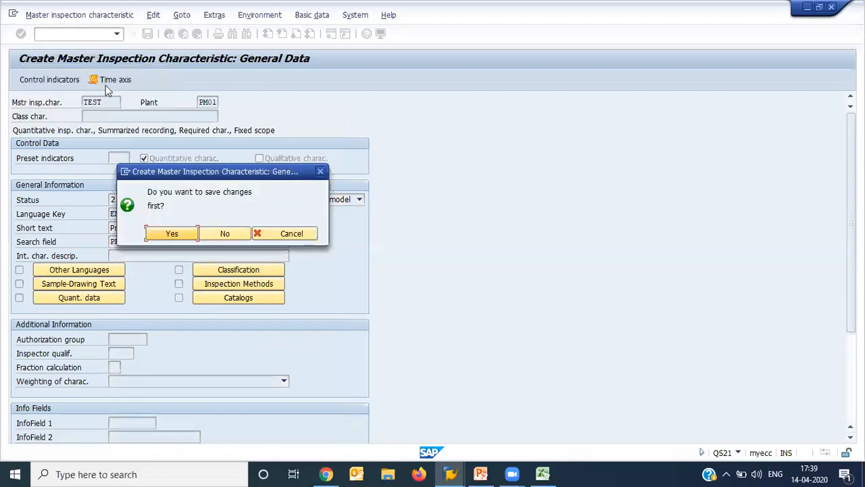
pyautogui.click(215, 228)
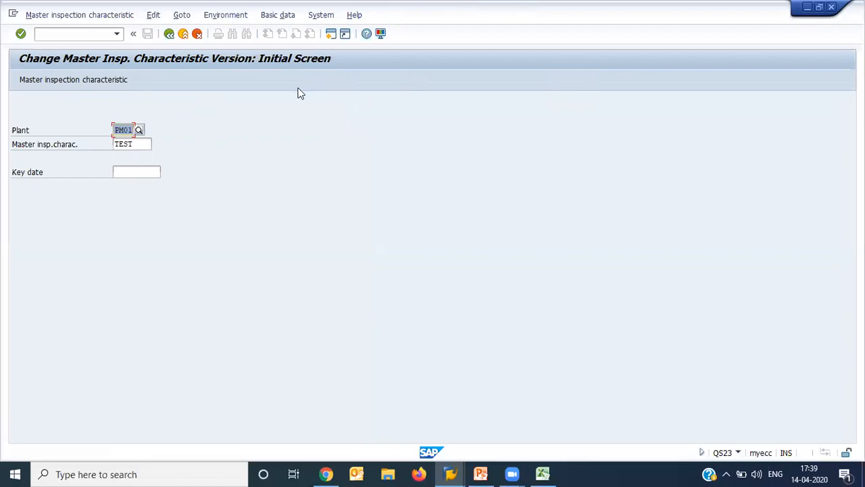
# - Bring up the existing master inspection characteristic 0% of plant PM01 and review its general data
pyautogui.click(140, 143)
pyautogui.press('Home')
pyautogui.press('Delete')
pyautogui.press('Delete')
pyautogui.press('Delete')
pyautogui.press('Delete')
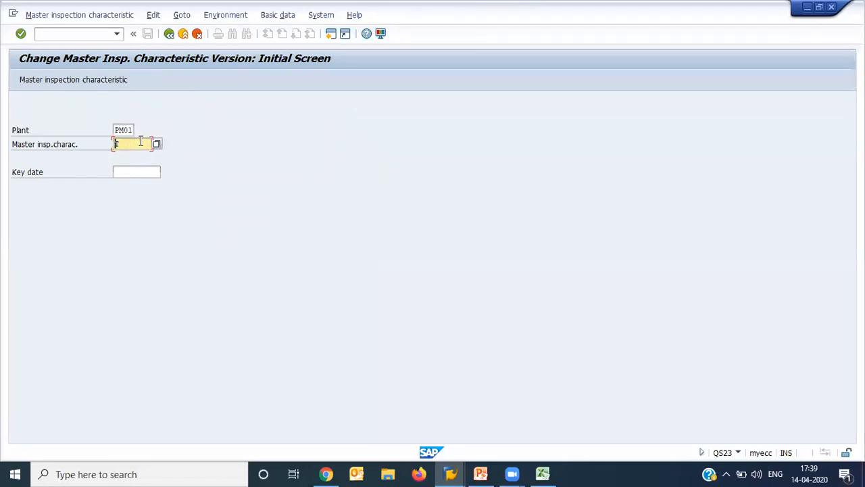
pyautogui.press('Down')
pyautogui.press('Down')
pyautogui.press('Down')
pyautogui.press('Down')
pyautogui.press('Return')
pyautogui.press('Return')
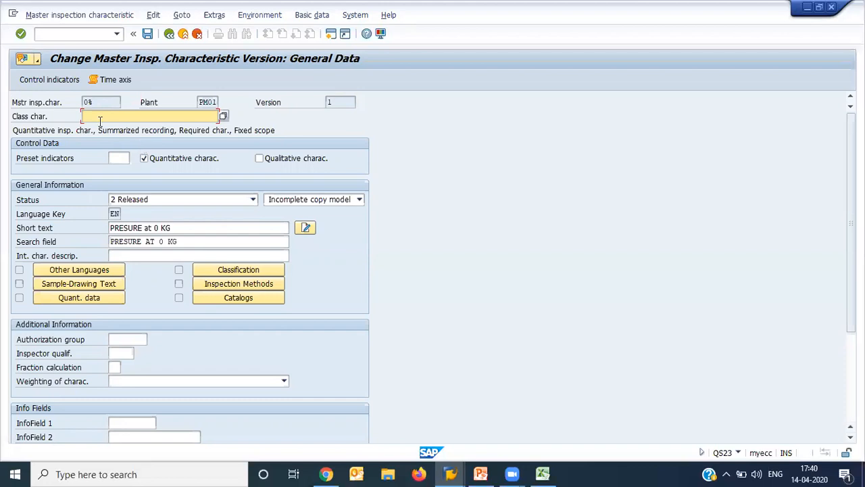
pyautogui.click(119, 102)
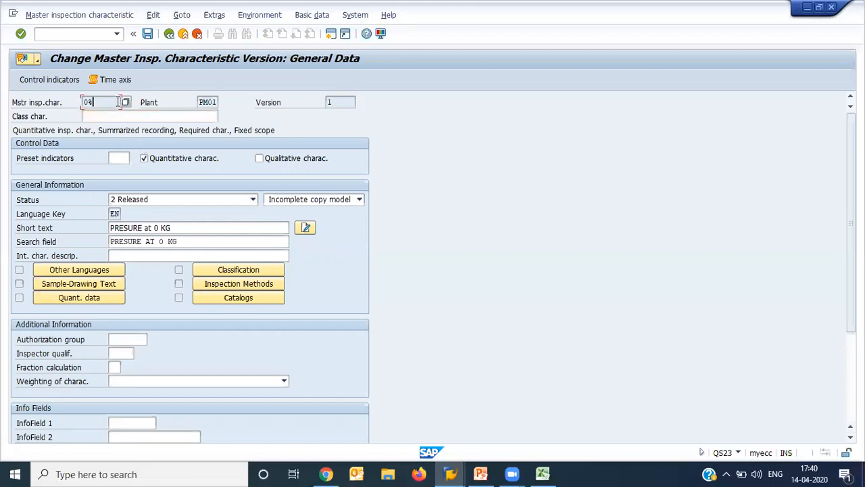
# - In transaction IA06 for changing general task lists, clear the group and set the key date to 01.01.2020
pyautogui.click(84, 38)
pyautogui.write('/nia06')
pyautogui.press('Return')
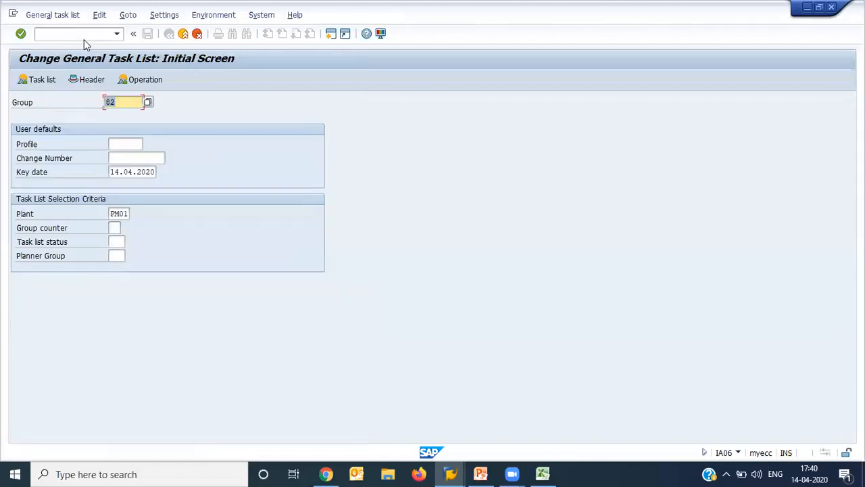
pyautogui.press('Tab')
pyautogui.press('Tab')
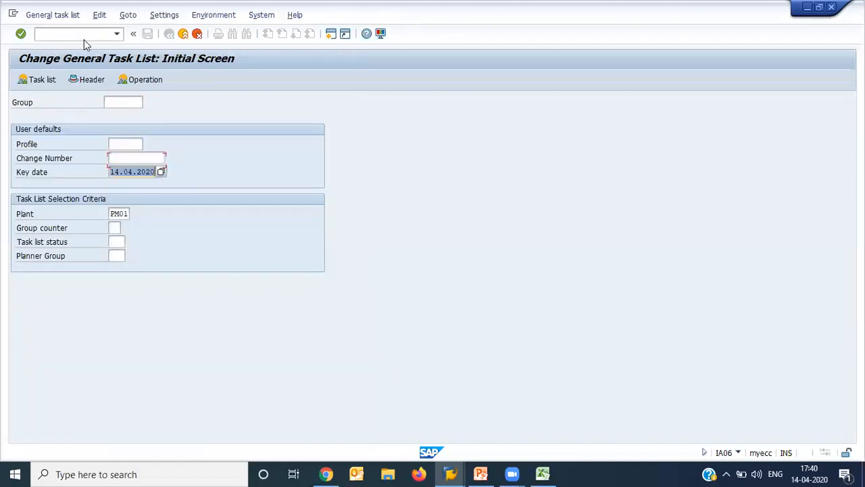
pyautogui.press('Delete')
pyautogui.press('Down')
pyautogui.press('Return')
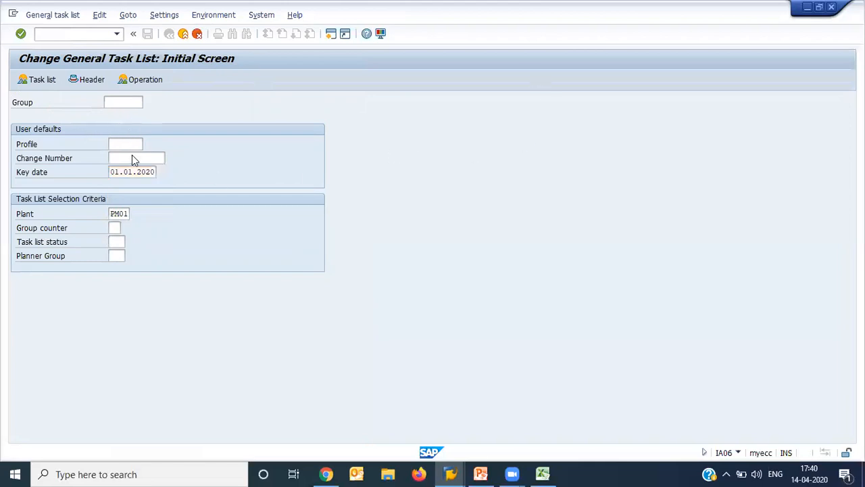
# - Switch from changing to creating a general task list, set the key date to 01.01.2020 and proceed to the header
pyautogui.press('Return')
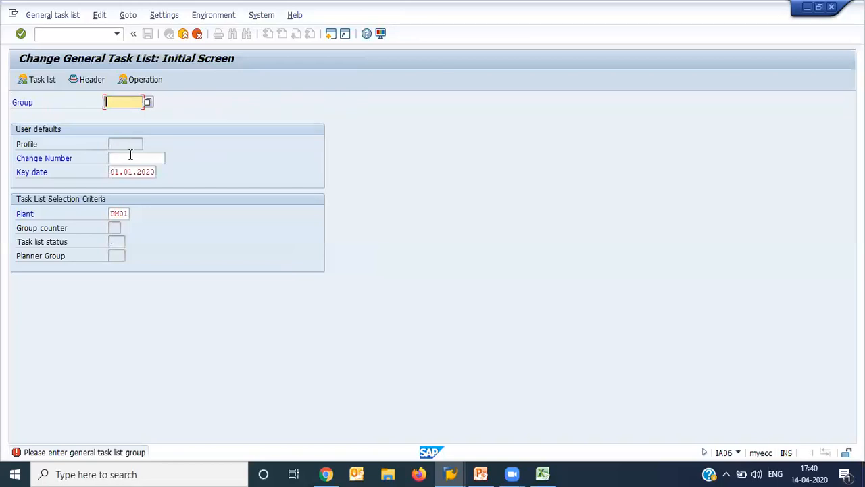
pyautogui.click(54, 16)
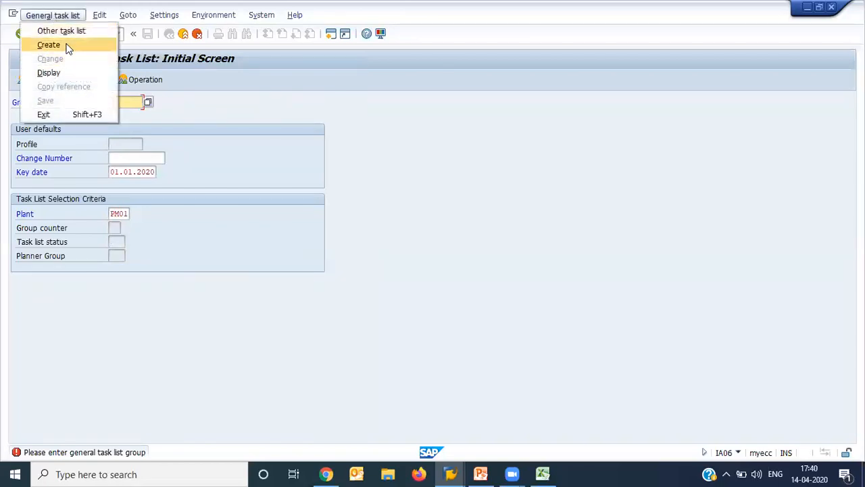
pyautogui.click(68, 48)
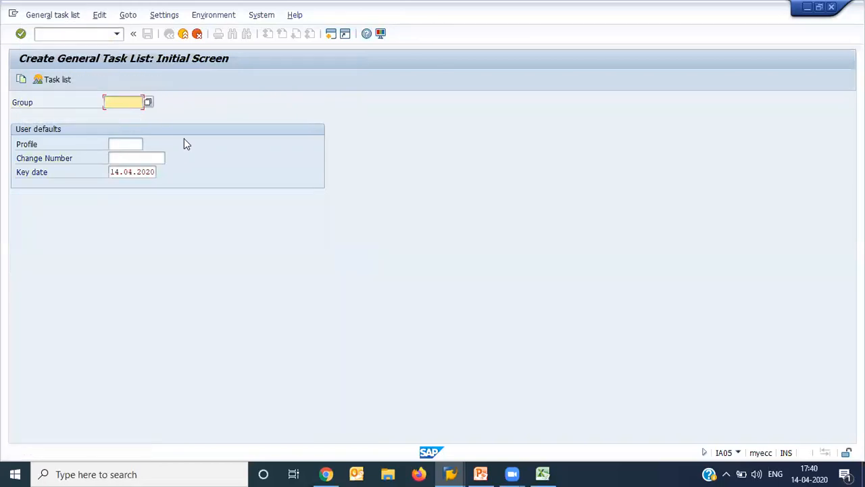
pyautogui.click(114, 172)
pyautogui.doubleClick(114, 172)
pyautogui.write('1')
pyautogui.press('Down')
pyautogui.press('Return')
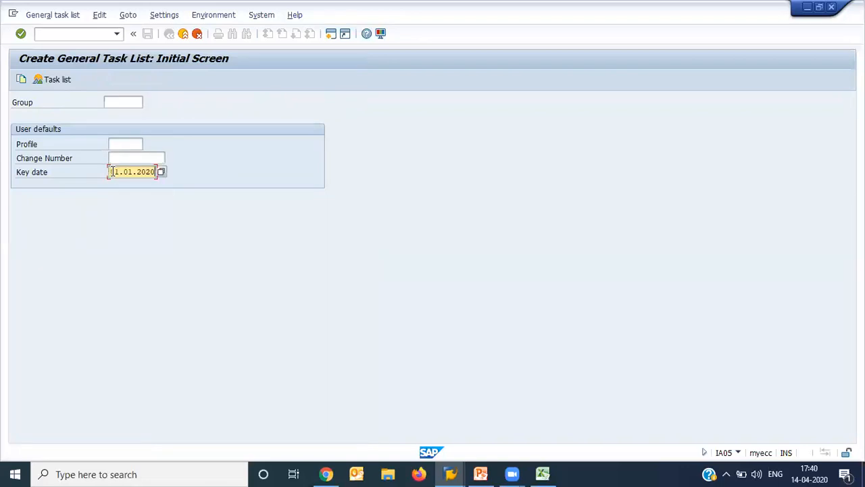
pyautogui.press('Return')
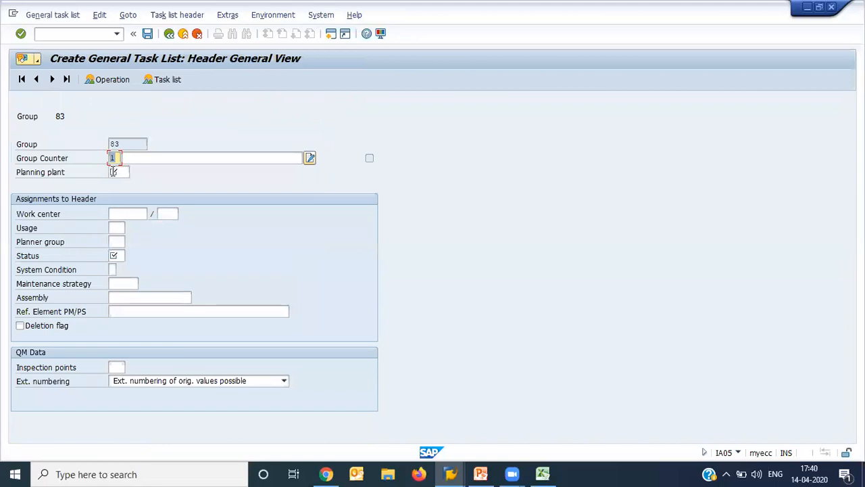
# - Enter "Presure Guage Calibration" as the description of group counter 1 in the task list header
pyautogui.press('Tab')
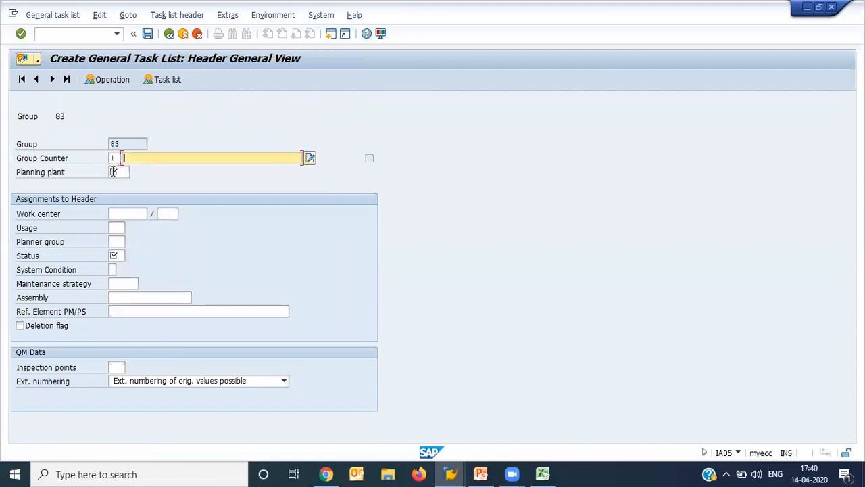
pyautogui.write('Equipmn')
pyautogui.press('BackSpace')
pyautogui.press('BackSpace')
pyautogui.press('BackSpace')
pyautogui.press('BackSpace')
pyautogui.press('BackSpace')
pyautogui.press('BackSpace')
pyautogui.press('BackSpace')
pyautogui.write('Presure Guage Calibration')
# - Set the header's planning plant to PM01, work center to PUMP-1 and usage to 4
pyautogui.click(113, 172)
pyautogui.press('Down')
pyautogui.press('Return')
pyautogui.press('Tab')
pyautogui.press('Down')
pyautogui.press('Return')
pyautogui.press('Tab')
pyautogui.press('Down')
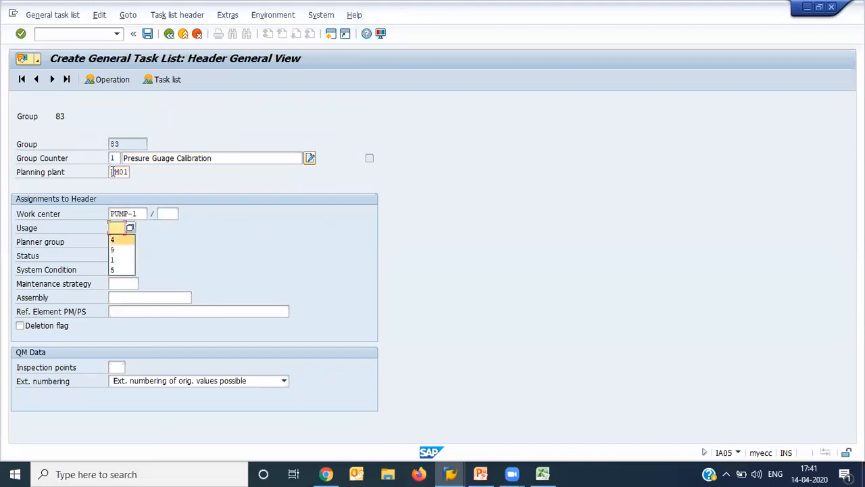
pyautogui.press('Return')
pyautogui.press('Return')
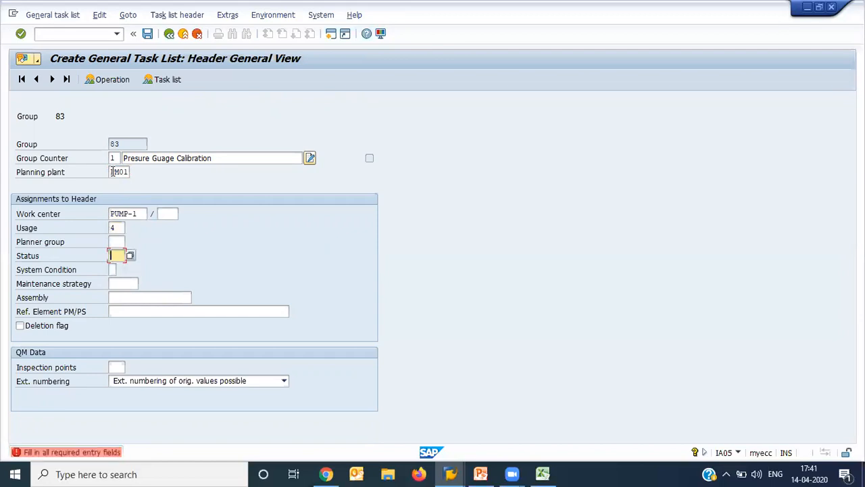
# - Keep usage 4 and assign planner group 1, Planergruppe 1, to the task list header
pyautogui.press('Up')
pyautogui.press('Up')
pyautogui.press('F4')
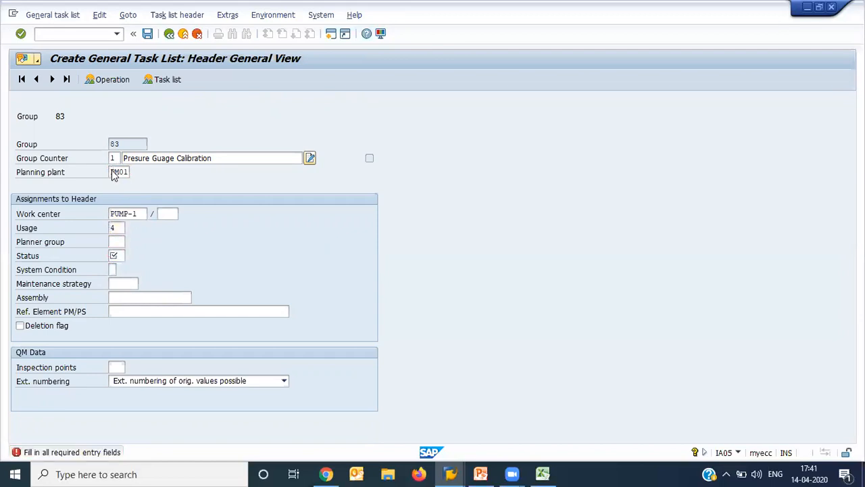
pyautogui.press('Down')
pyautogui.press('Down')
pyautogui.press('Down')
pyautogui.press('Return')
pyautogui.press('Tab')
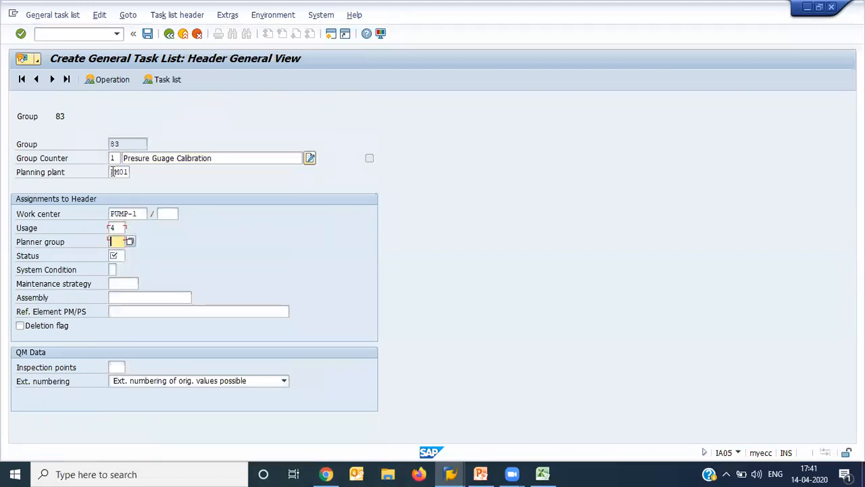
pyautogui.press('F4')
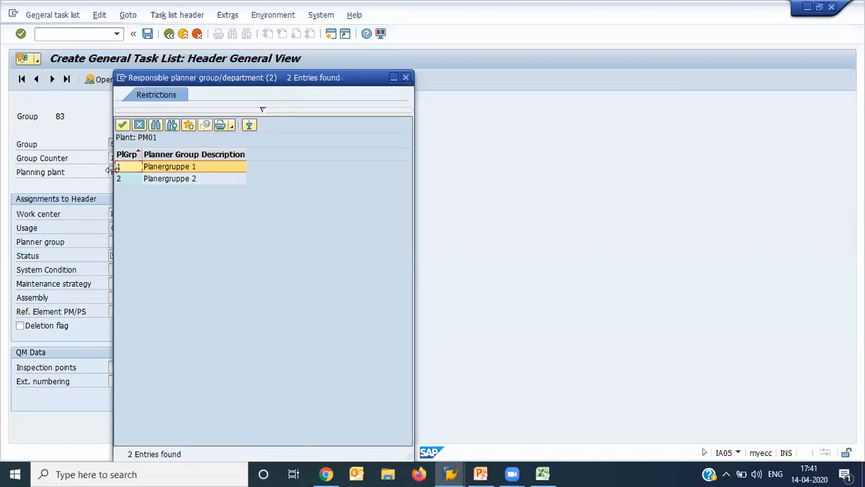
pyautogui.press('Return')
# - Set the task list header's status to 4, Released (general), from the possible entries
pyautogui.press('Tab')
pyautogui.press('F4')
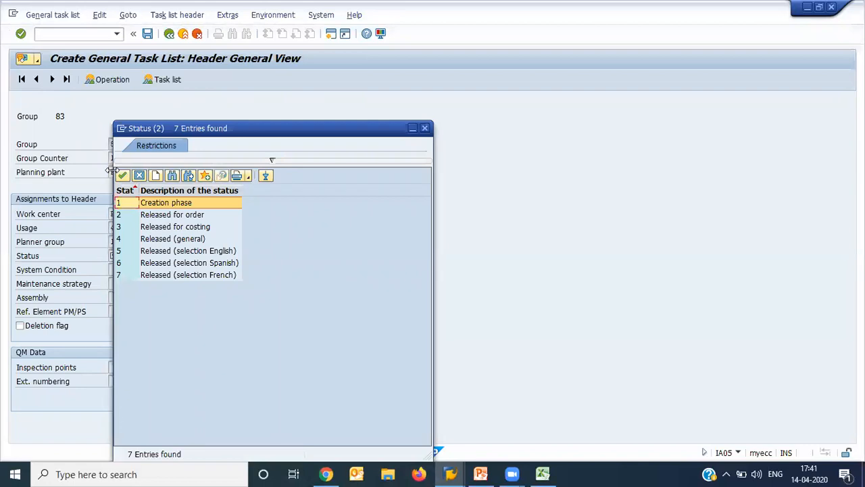
pyautogui.press('Down')
pyautogui.press('Down')
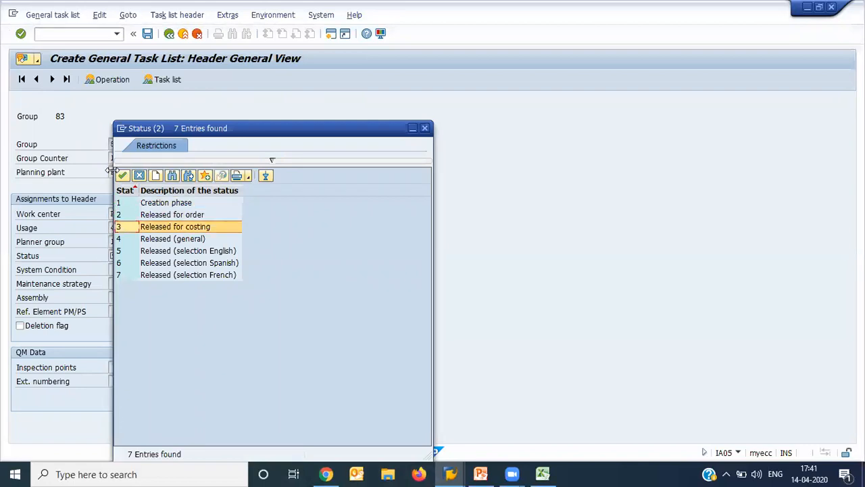
pyautogui.press('Down')
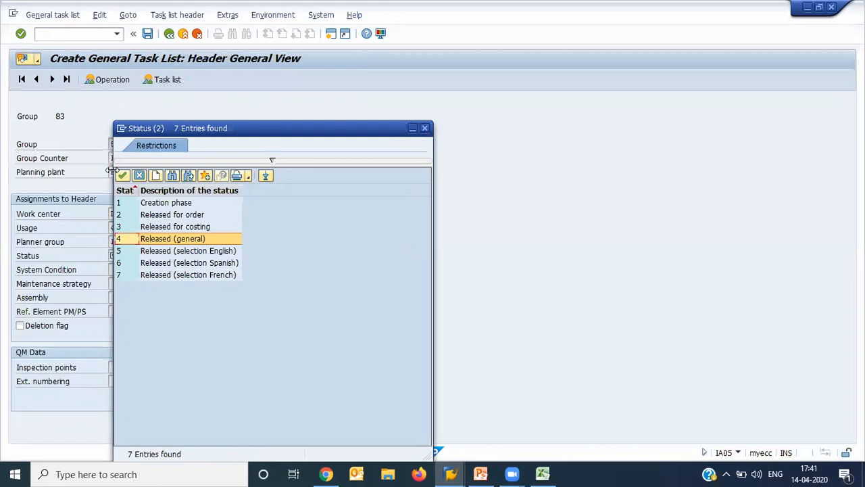
pyautogui.press('Return')
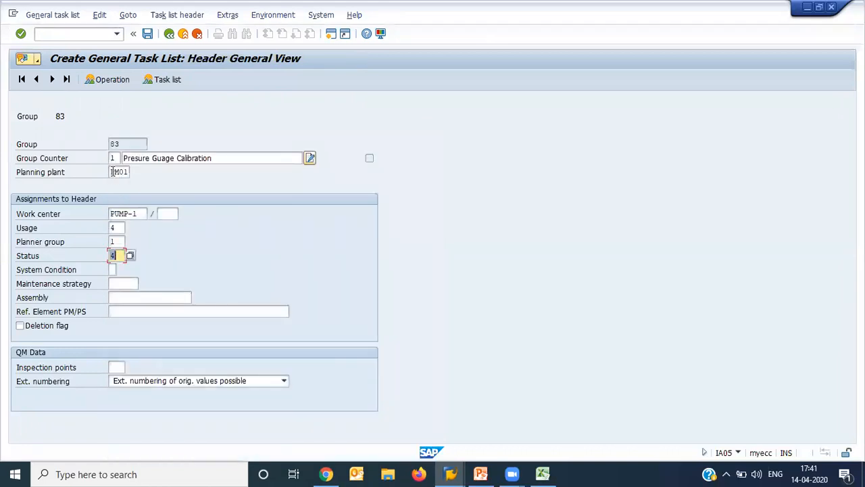
# - Set the maintenance strategy to PM and the inspection points to 300 in the task list header
pyautogui.press('Tab')
pyautogui.press('Tab')
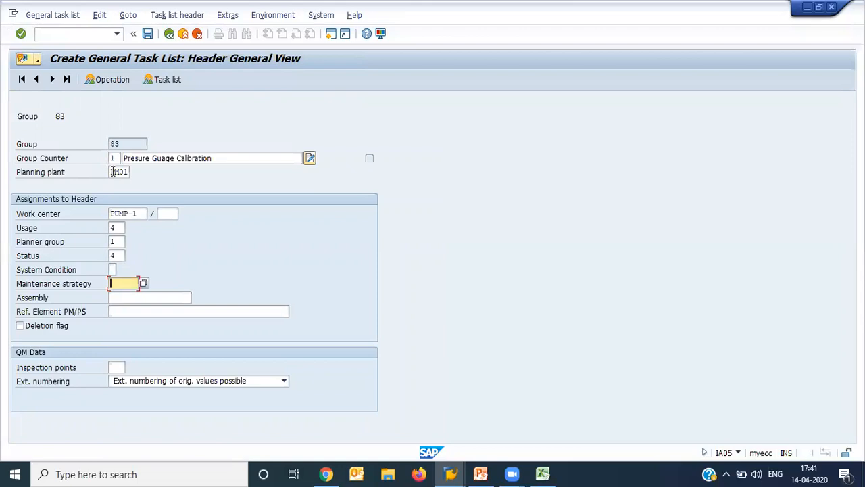
pyautogui.write('PM')
pyautogui.click(119, 366)
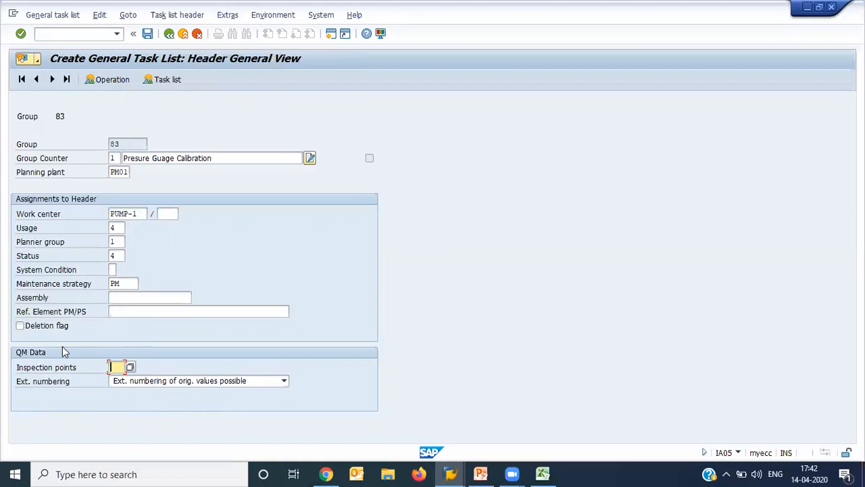
pyautogui.write('300')
pyautogui.press('Return')
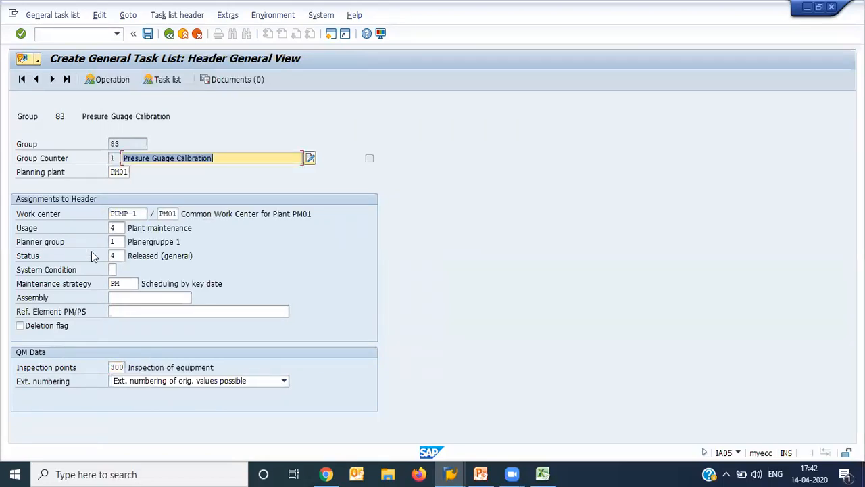
# - In the operation overview, describe operation 0010 as CALIBRATION
pyautogui.click(107, 82)
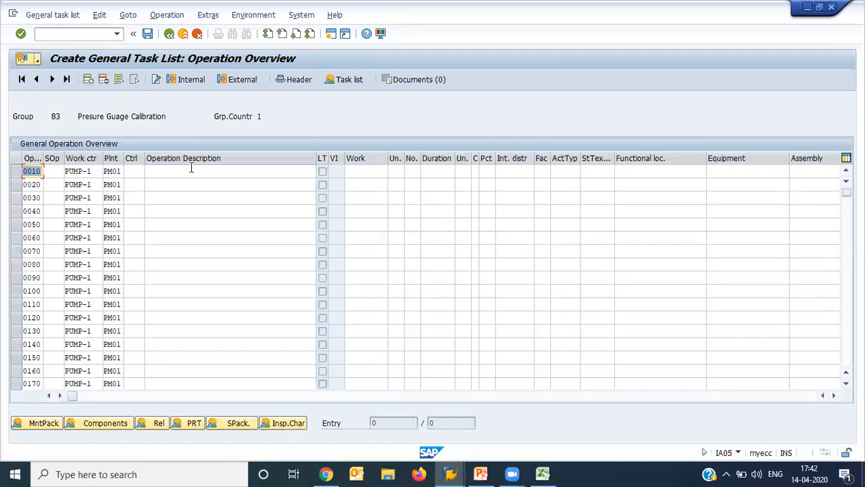
pyautogui.click(192, 169)
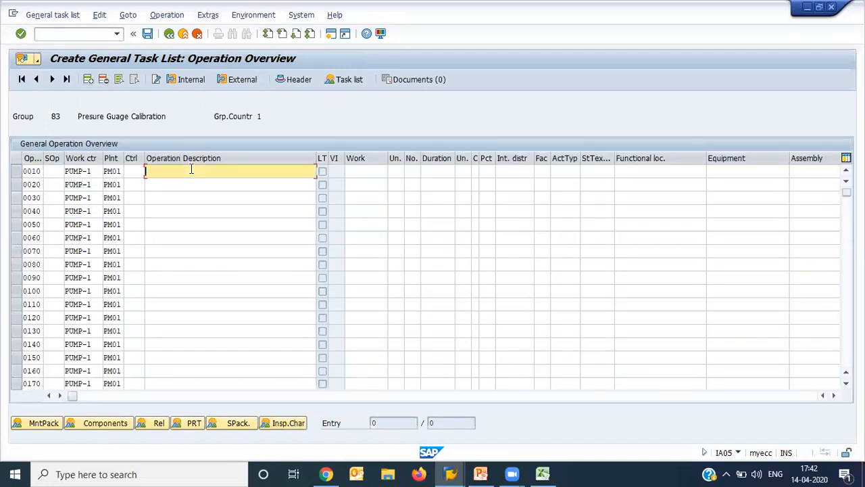
pyautogui.write('CA')
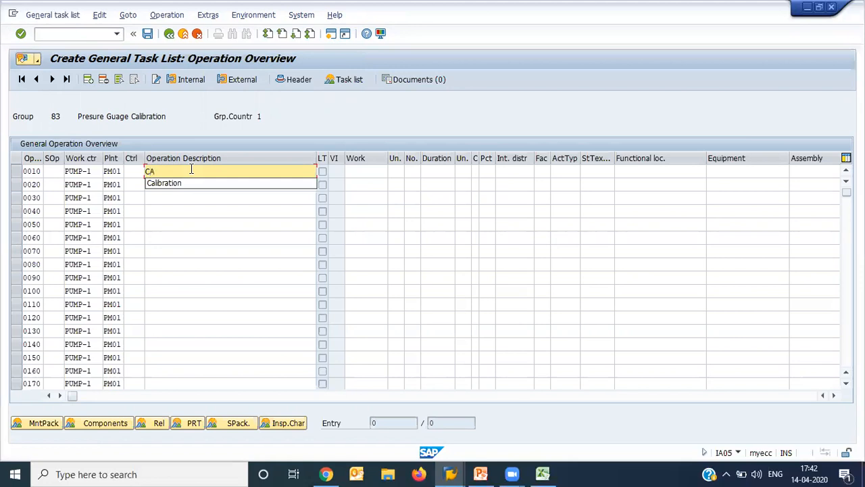
pyautogui.write('LIBRATION')
pyautogui.click(231, 190)
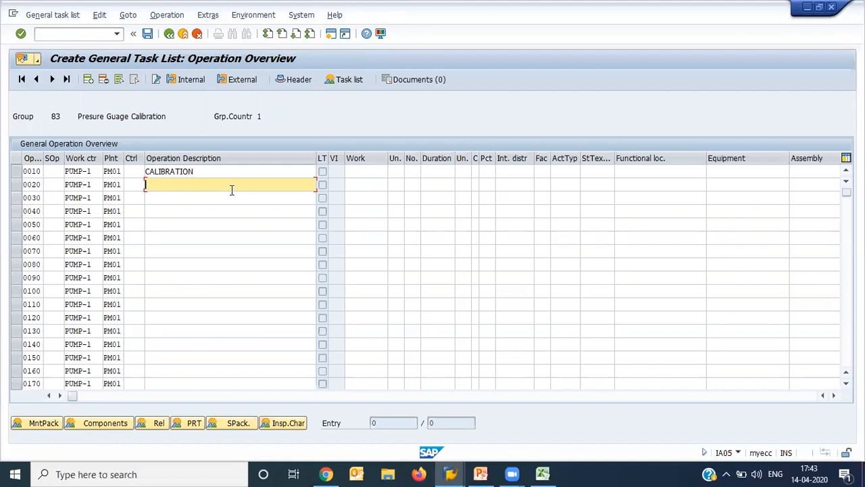
# - Give operation 0010 the control key PM01, assign it the 1M maintenance package and return to the operation overview
pyautogui.click(16, 173)
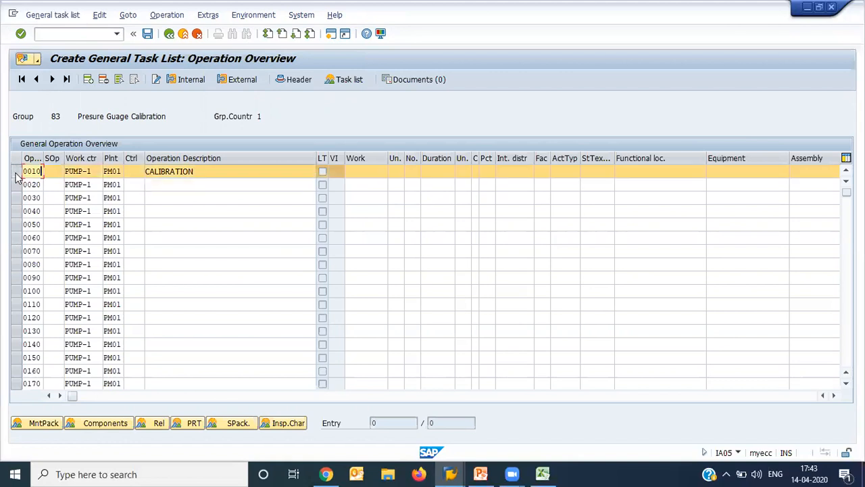
pyautogui.click(40, 424)
pyautogui.press('Down')
pyautogui.press('Return')
pyautogui.press('Return')
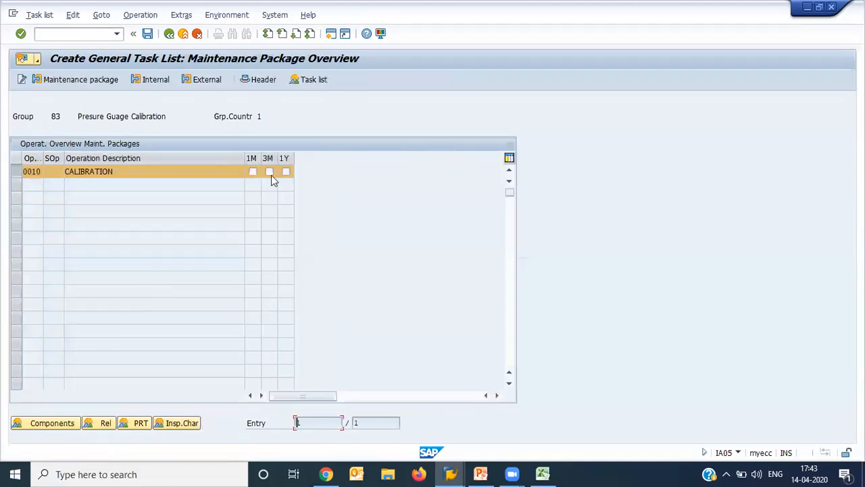
pyautogui.click(251, 171)
pyautogui.click(170, 35)
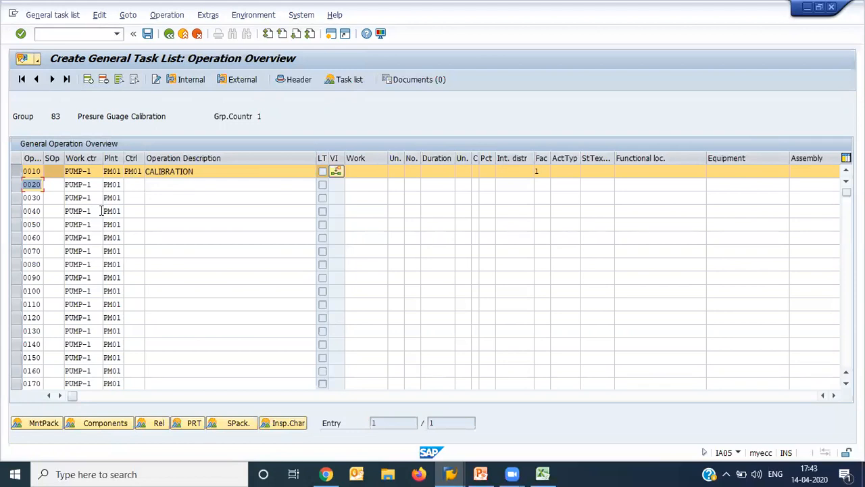
# - Open the inspection characteristics overview of operation 0010 and add master inspection characteristic 0% as characteristic 10
pyautogui.click(287, 426)
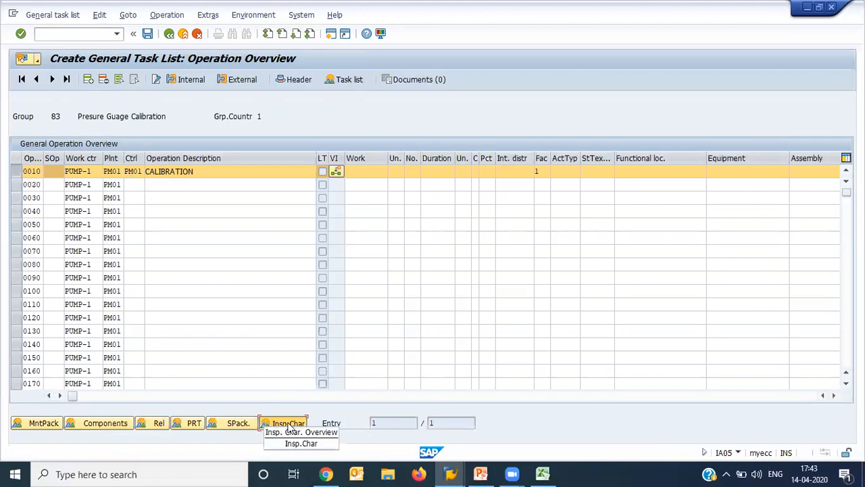
pyautogui.click(119, 184)
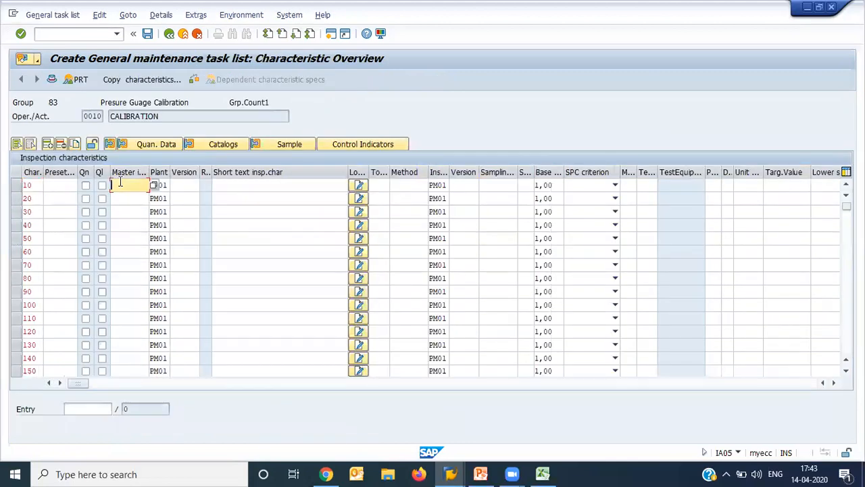
pyautogui.click(119, 182)
pyautogui.press('Down')
pyautogui.press('Down')
pyautogui.press('Down')
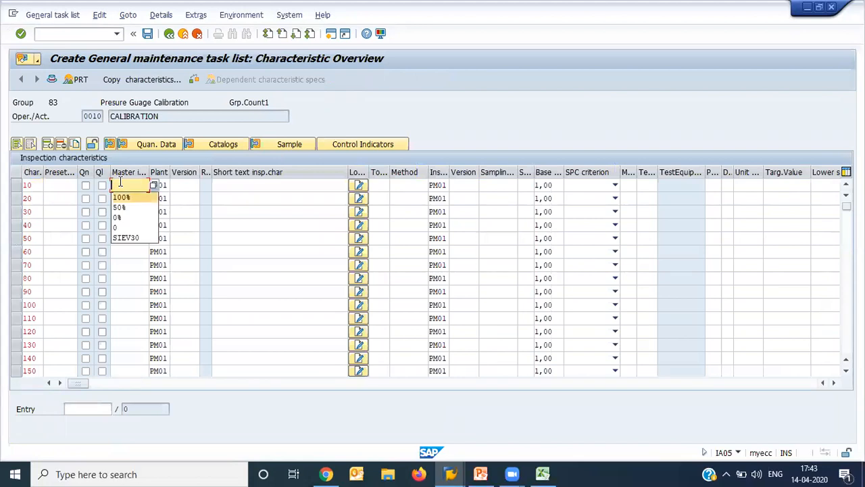
pyautogui.press('Return')
# - Add master inspection characteristics 50% and 100% as characteristics 20 and 30 of the CALIBRATION operation and accept the entries
pyautogui.press('Down')
pyautogui.press('BackSpace')
pyautogui.press('Down')
pyautogui.press('Down')
pyautogui.press('Return')
pyautogui.press('Down')
pyautogui.press('BackSpace')
pyautogui.press('Down')
pyautogui.press('Return')
pyautogui.press('Return')
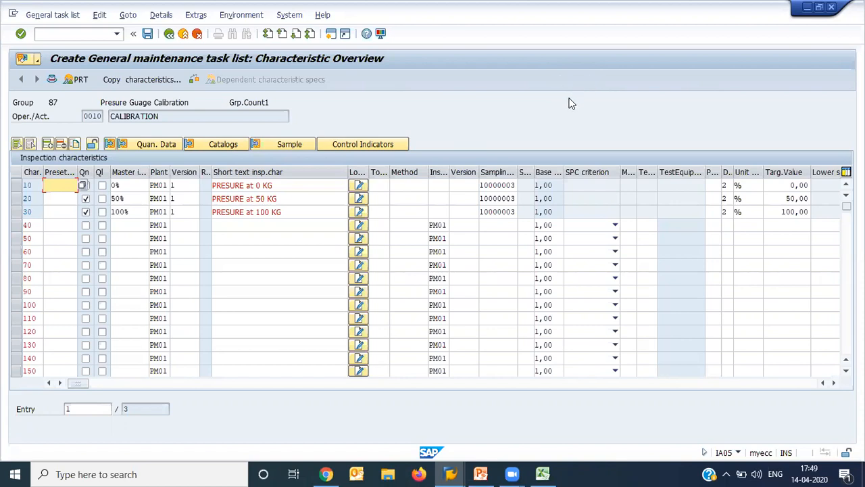
# - Check the short texts and target values of the three inspection characteristics, and save the general task list
pyautogui.click(788, 187)
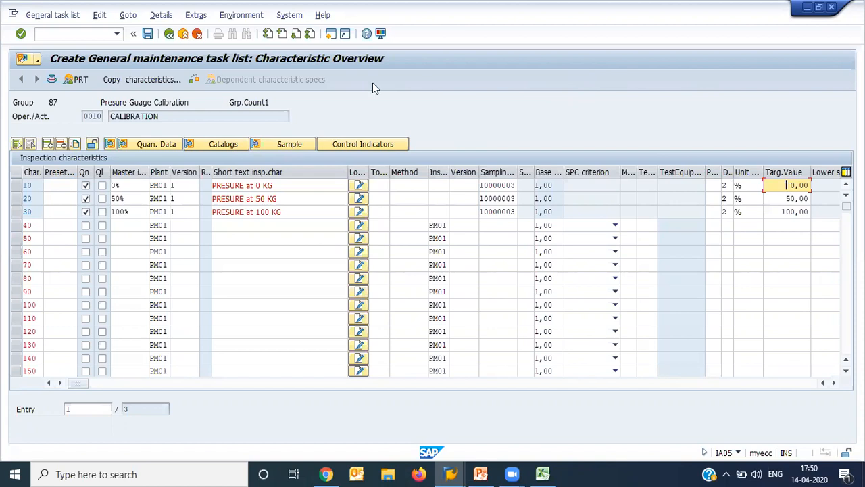
pyautogui.click(310, 195)
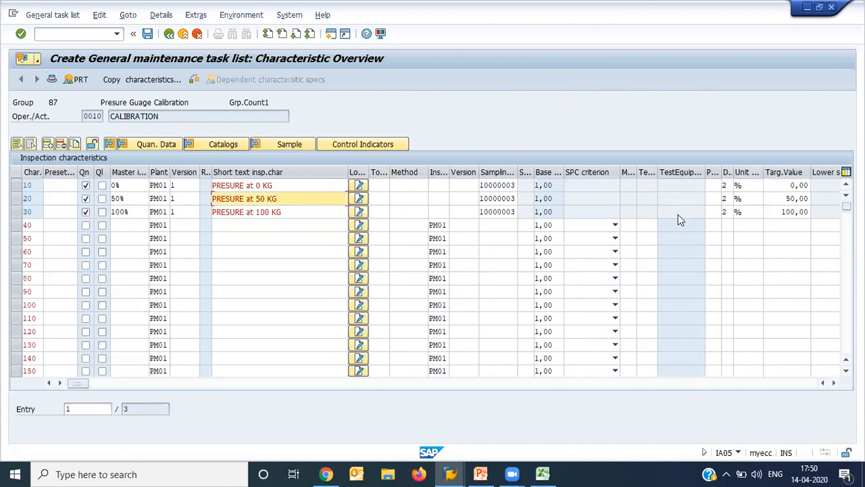
pyautogui.click(778, 198)
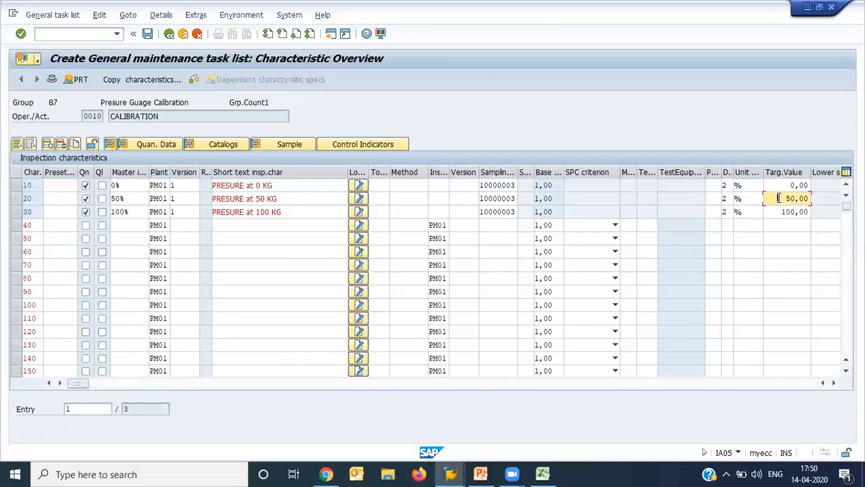
pyautogui.click(307, 215)
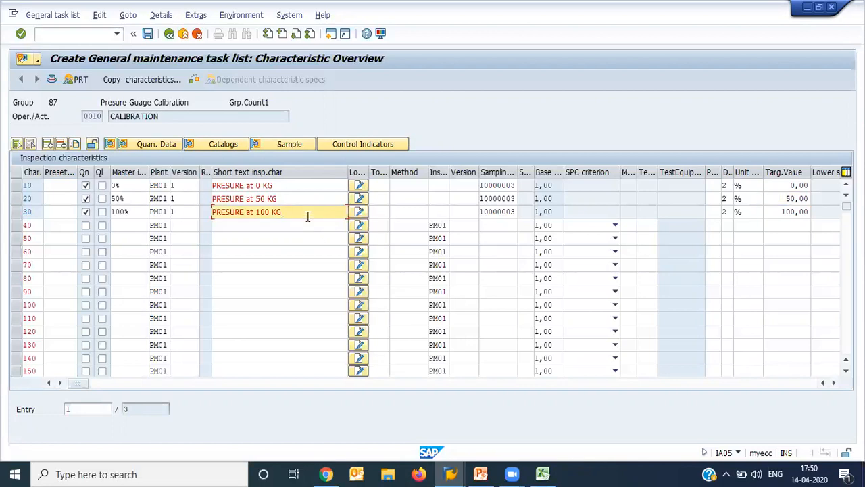
pyautogui.click(779, 213)
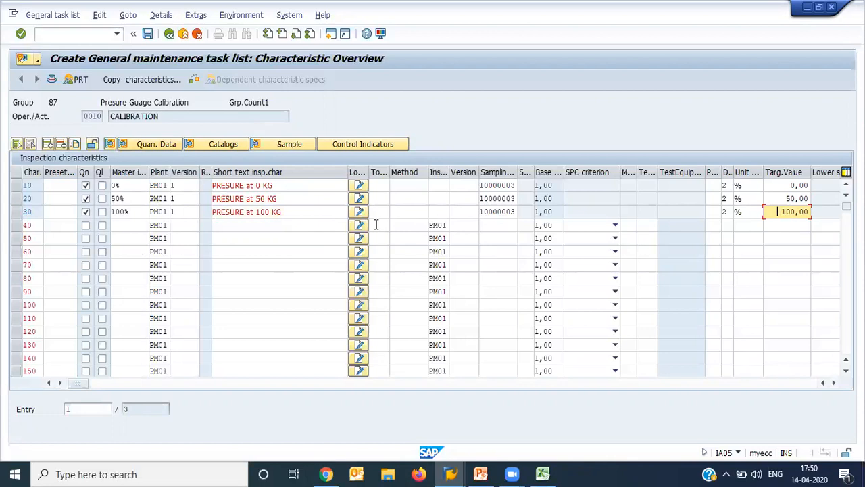
pyautogui.click(147, 33)
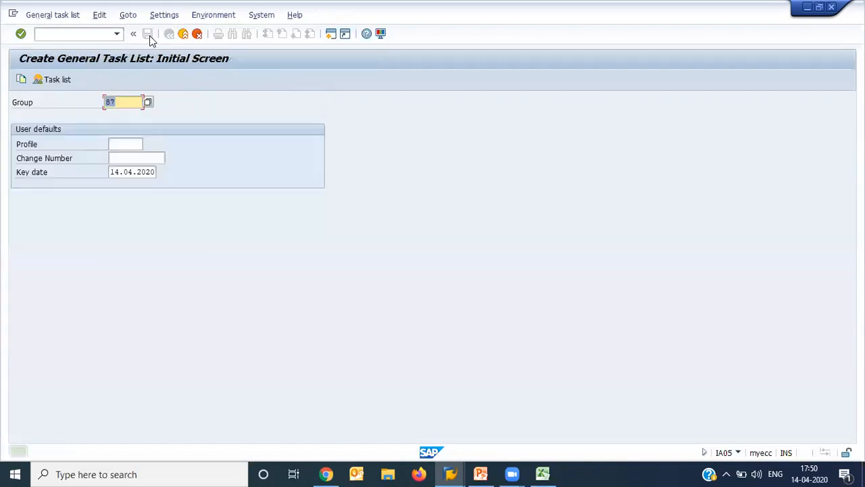
# - Leave the task list and start a maintenance plan in transaction IP01 with category QM Calibration Plans and strategy PM
pyautogui.click(187, 37)
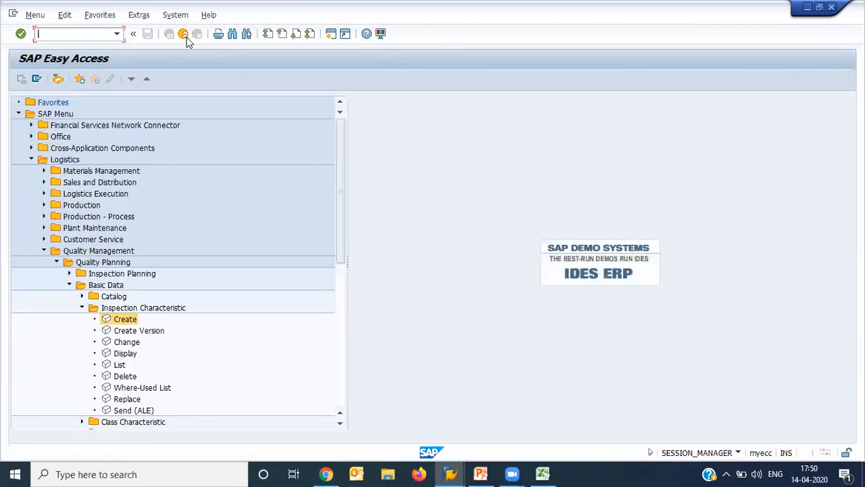
pyautogui.write('I')
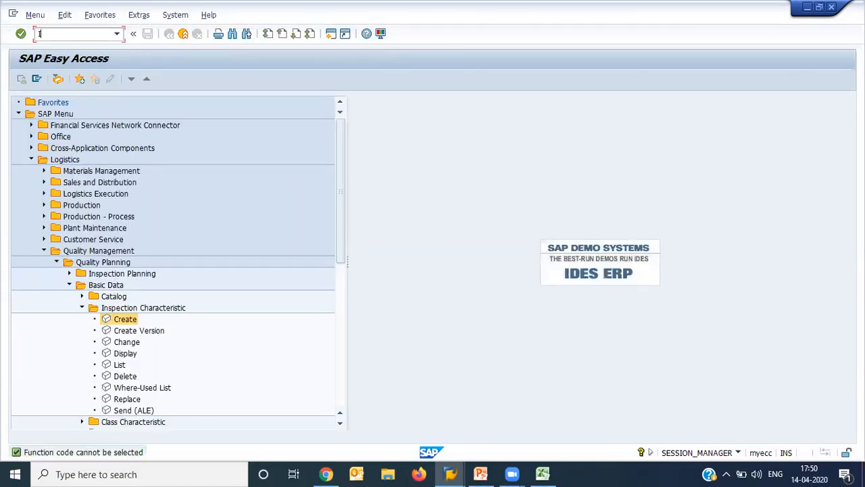
pyautogui.write('P01')
pyautogui.press('Return')
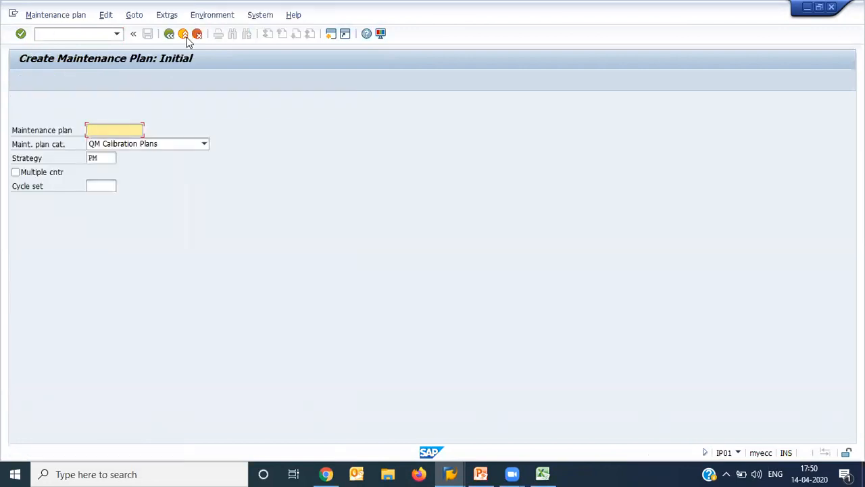
pyautogui.click(177, 144)
pyautogui.click(177, 144)
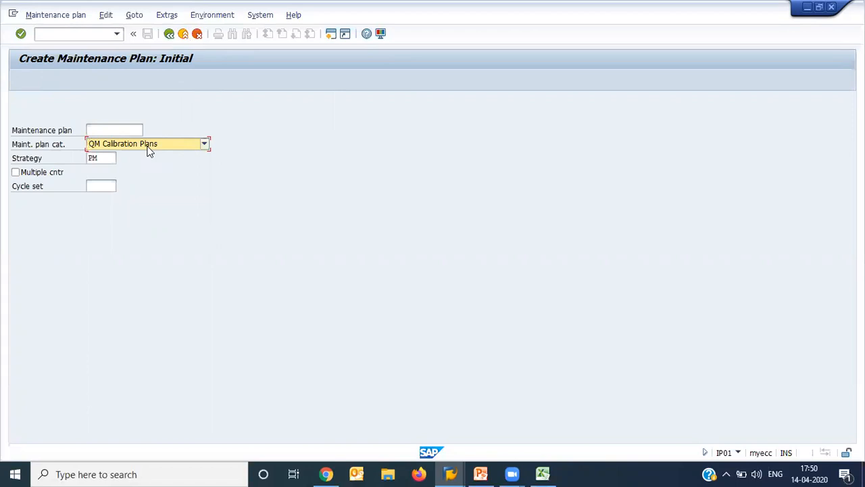
pyautogui.click(98, 156)
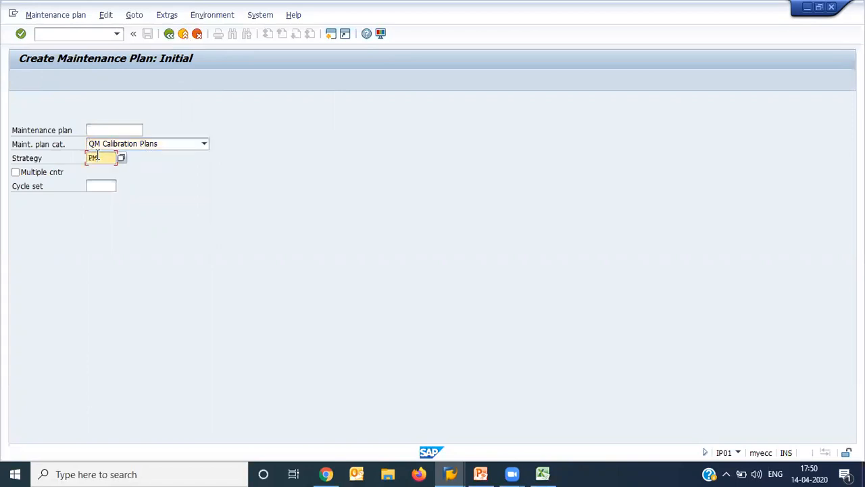
pyautogui.write('PM')
pyautogui.press('Return')
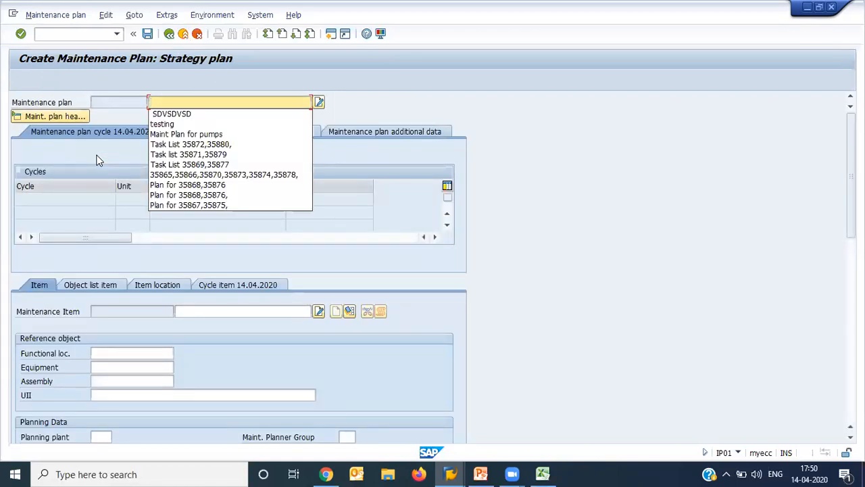
# - Describe the maintenance plan as CALIBRATION OF 10007227, copying the equipment number from cell C14 of the Excel Calibration sheet
pyautogui.write('C')
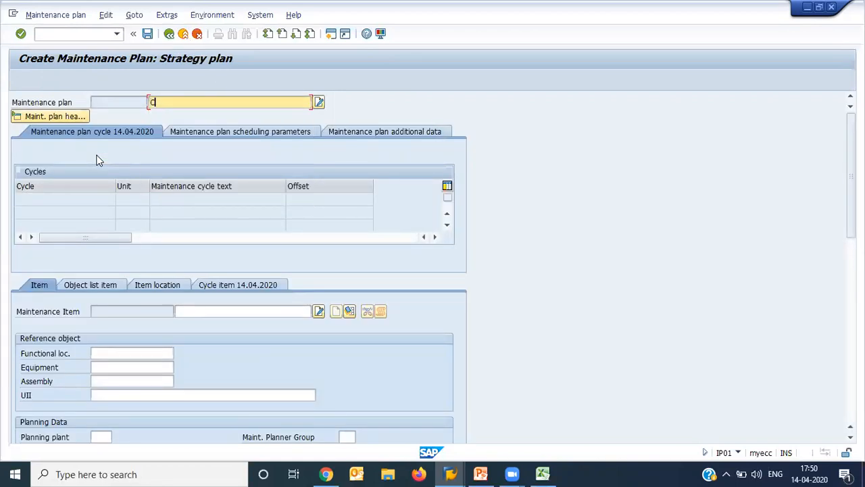
pyautogui.write('ALIBRATION OF')
pyautogui.click(540, 473)
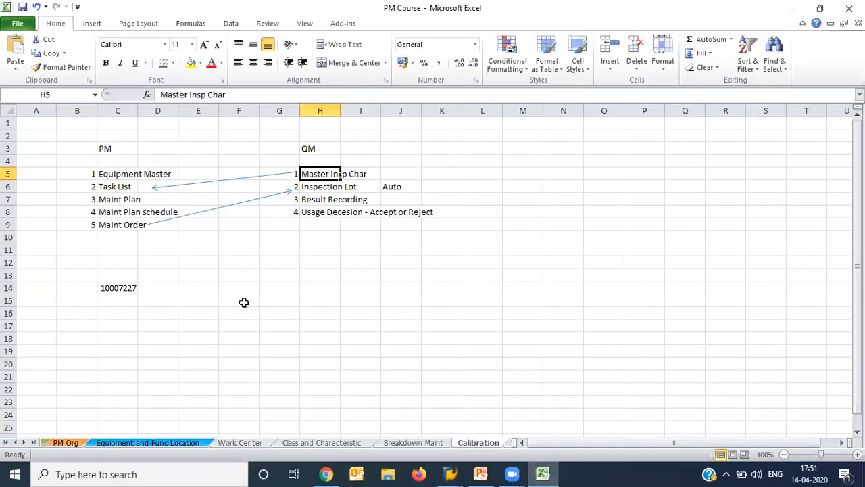
pyautogui.click(128, 288)
pyautogui.hotkey('ctrl', 'c')
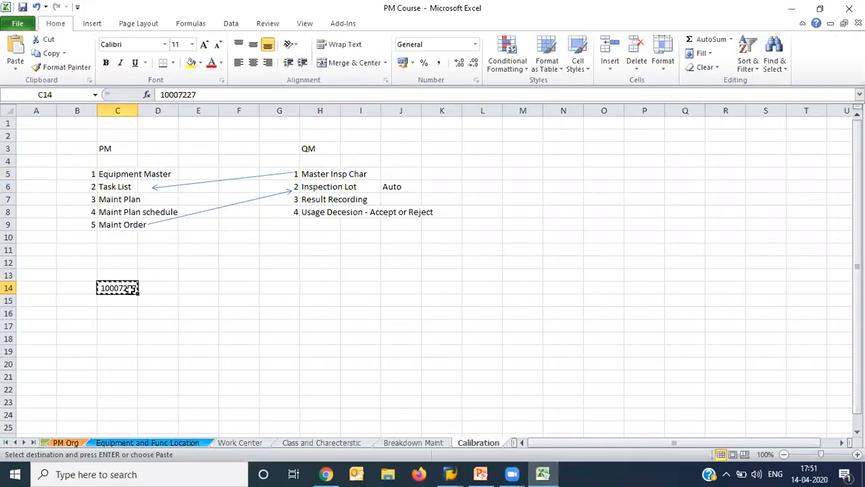
pyautogui.hotkey('alt', 'Tab')
pyautogui.hotkey('ctrl', 'v')
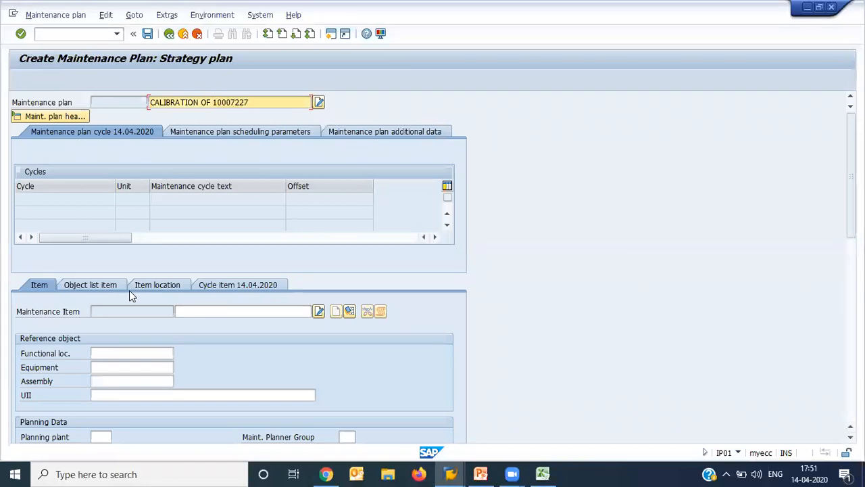
# - Assign equipment 10007227 as the reference object of the maintenance item
pyautogui.press('Return')
pyautogui.press('Tab')
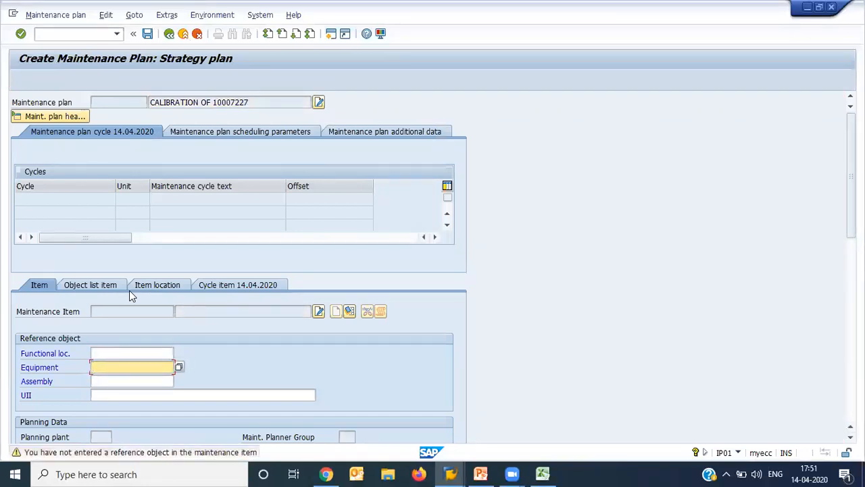
pyautogui.hotkey('ctrl', 'v')
pyautogui.press('Return')
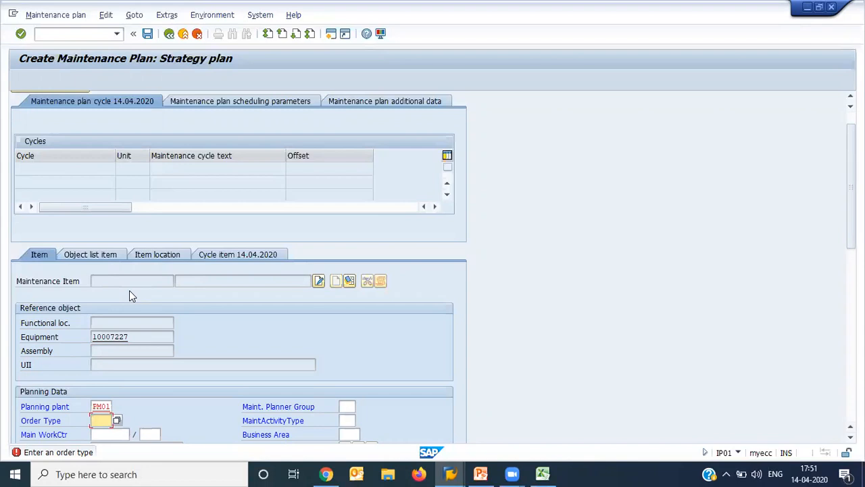
# - Set the maintenance item's order type to PM06 Calibration Order and its main work center to PUMP-1 in plant PM01
pyautogui.click(118, 420)
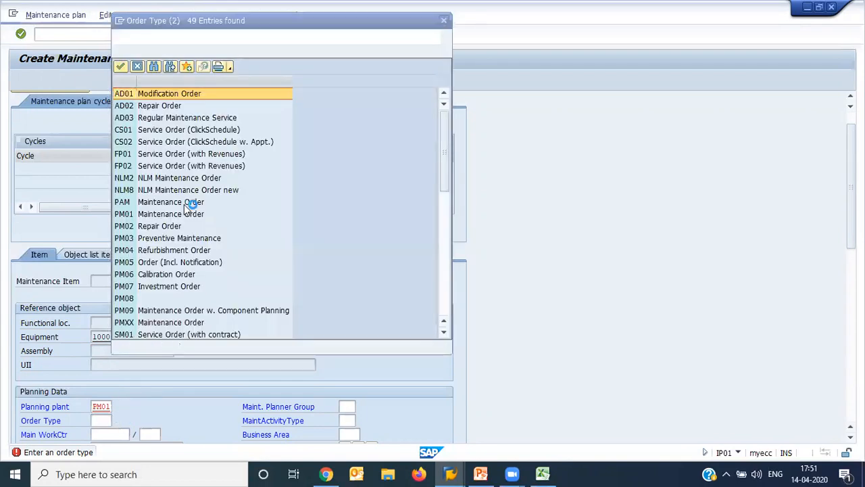
pyautogui.click(186, 272)
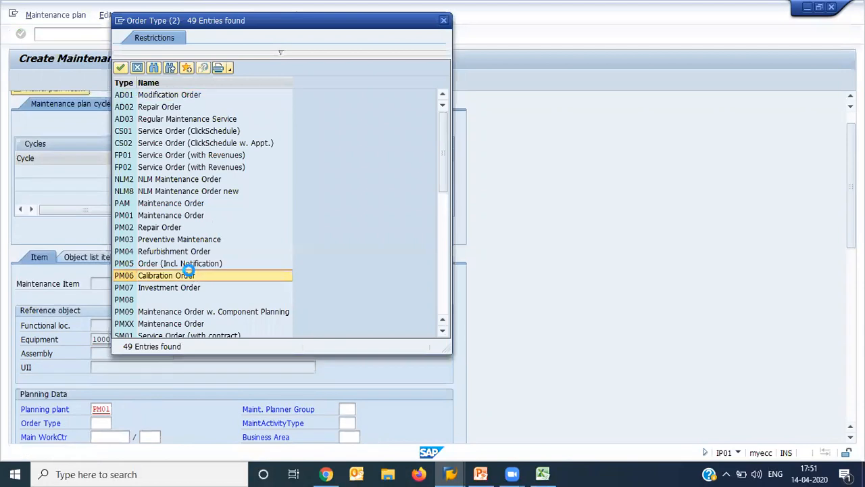
pyautogui.press('Return')
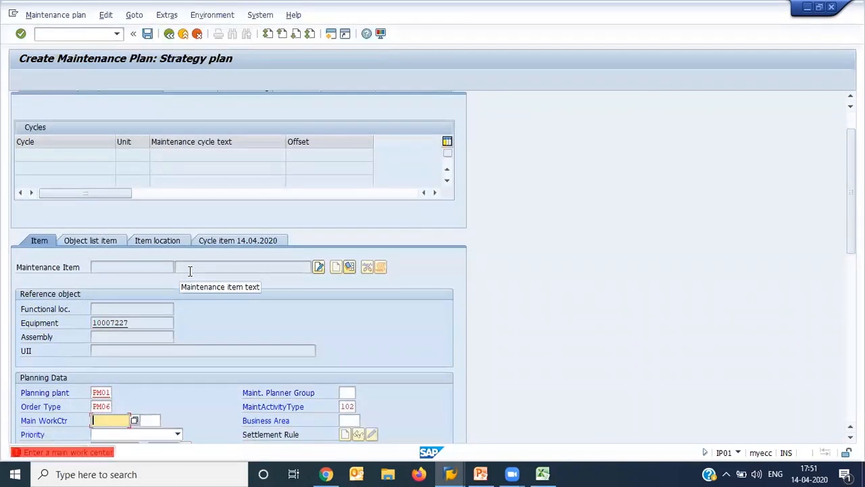
pyautogui.press('Down')
pyautogui.press('Down')
pyautogui.press('Return')
pyautogui.press('Return')
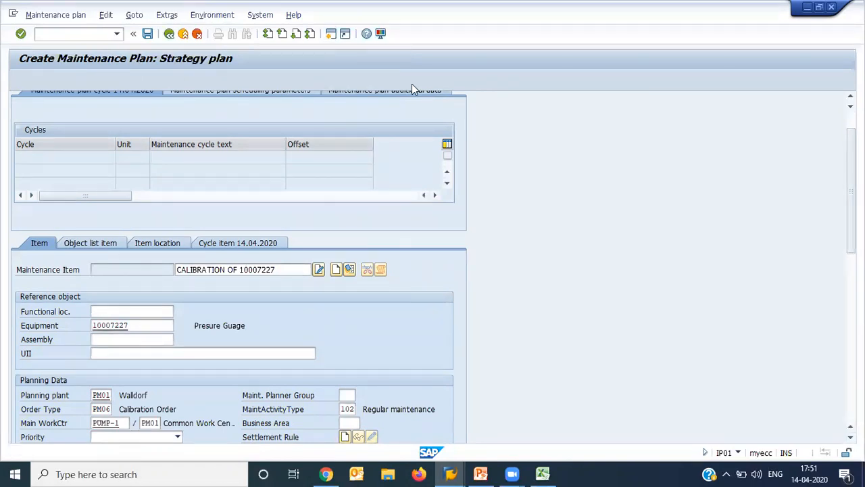
# - Open the SAP Reference IMG through transaction SPRO
pyautogui.write('SPRO')
pyautogui.press('Return')
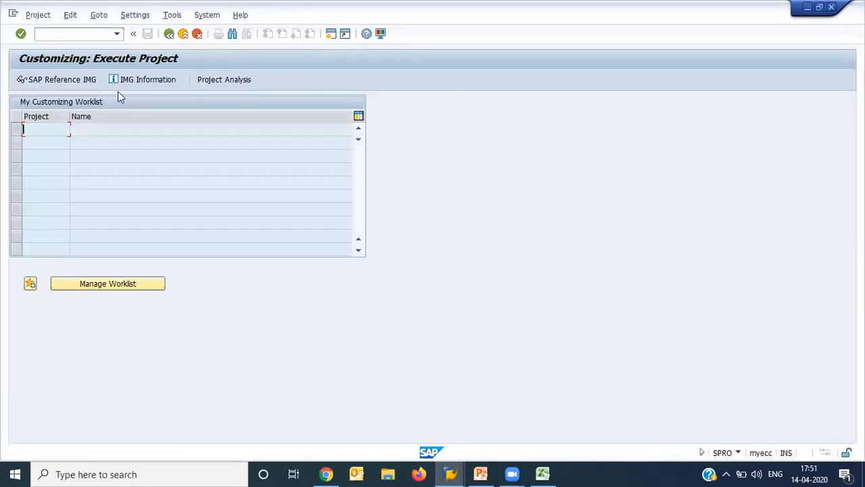
pyautogui.click(82, 81)
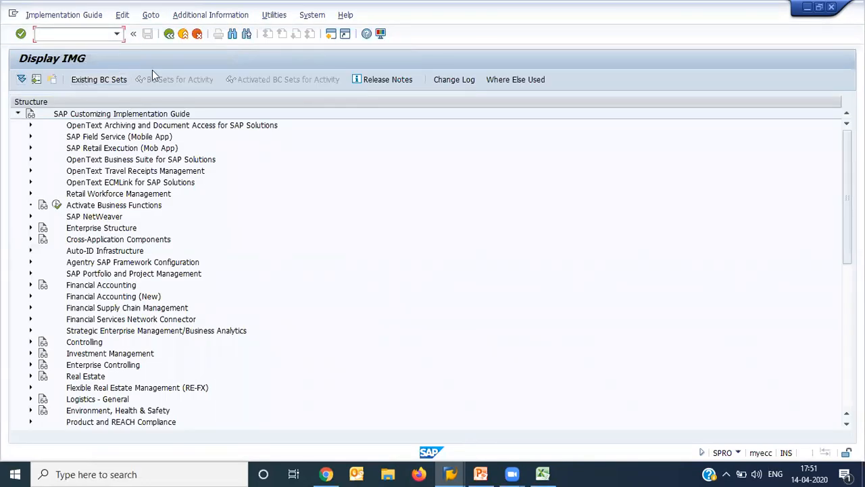
# - Expand the Plant Maintenance and Customer Service customizing through Maintenance and Service Processing and Maintenance and Service Orders to Functions and Settings for Order Types
pyautogui.click(84, 298)
pyautogui.press('Down')
pyautogui.press('Down')
pyautogui.press('Down')
pyautogui.press('Down')
pyautogui.press('Down')
pyautogui.press('Down')
pyautogui.press('Down')
pyautogui.press('Down')
pyautogui.press('Down')
pyautogui.press('Down')
pyautogui.press('Down')
pyautogui.press('Down')
pyautogui.press('Down')
pyautogui.press('Down')
pyautogui.press('Down')
pyautogui.press('Down')
pyautogui.press('Down')
pyautogui.press('Down')
pyautogui.press('Down')
pyautogui.press('Down')
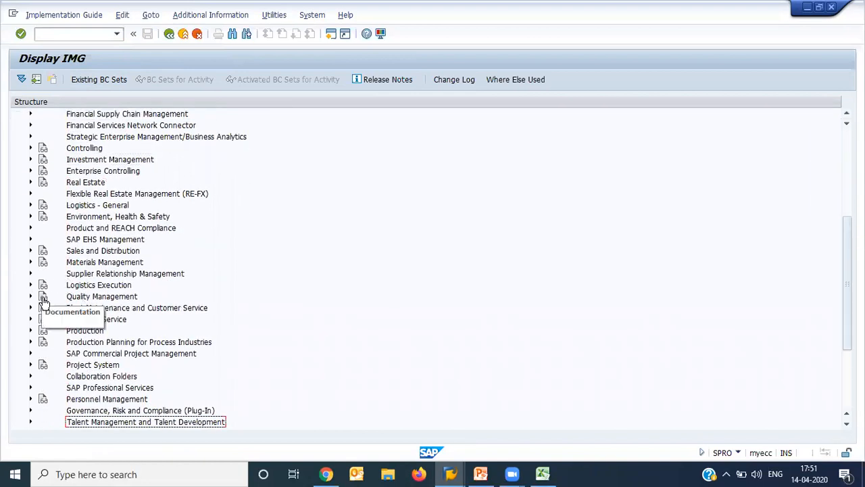
pyautogui.click(30, 308)
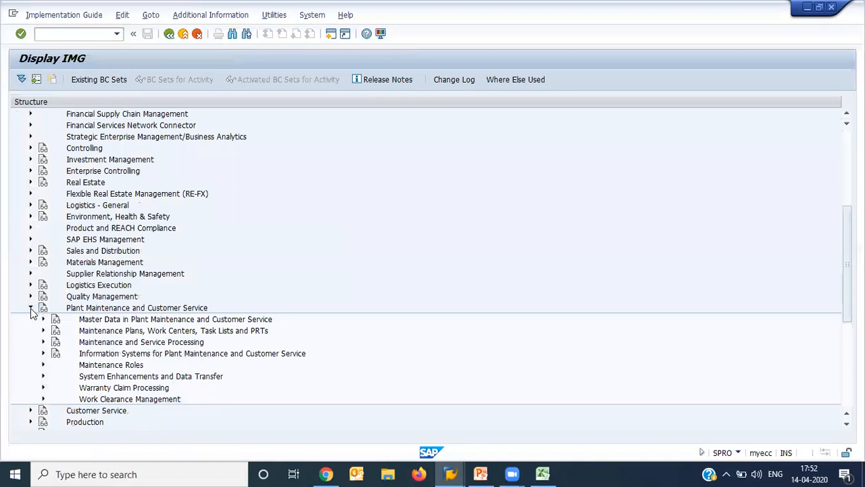
pyautogui.click(43, 343)
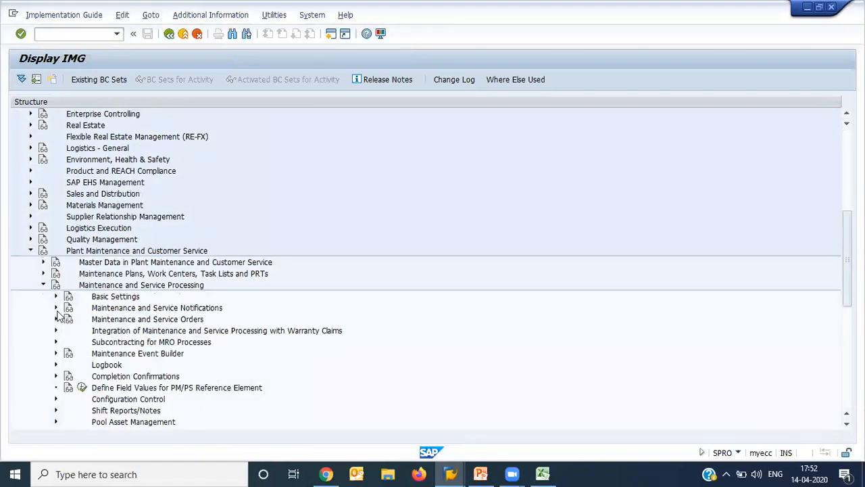
pyautogui.click(114, 320)
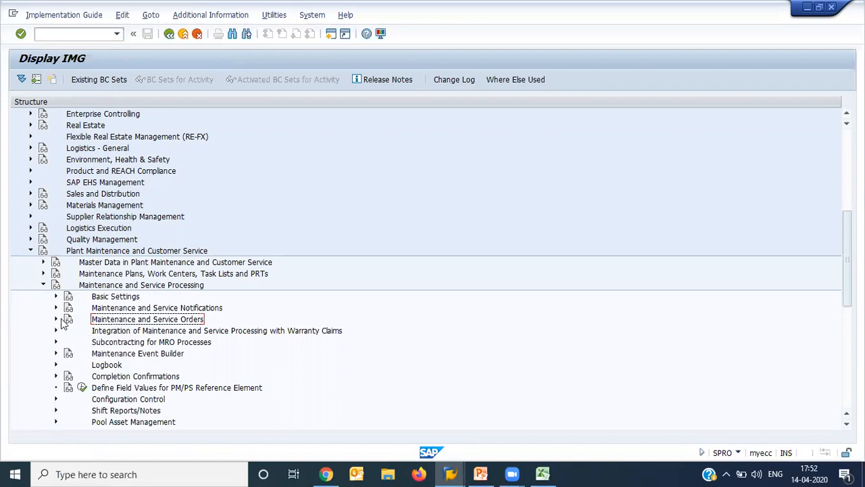
pyautogui.click(56, 320)
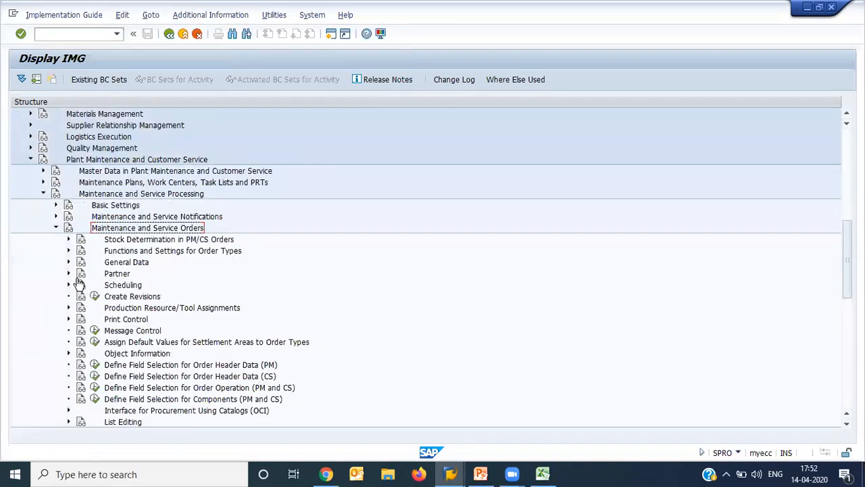
pyautogui.click(68, 251)
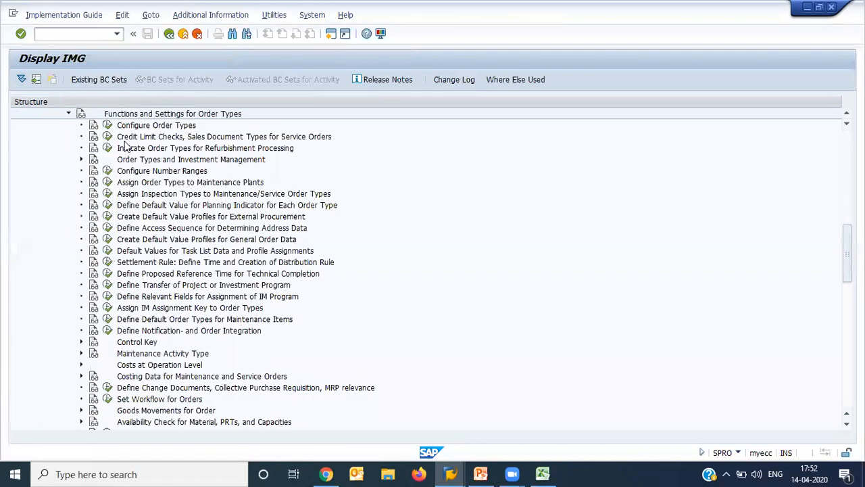
# - Examine the settlement profile and other details of order type PM06 in Configure Order Types, save and return to the IMG structure
pyautogui.click(108, 126)
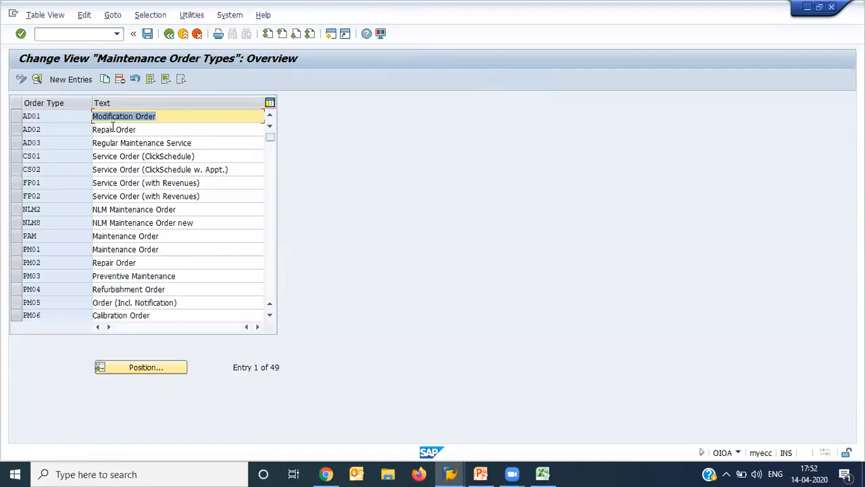
pyautogui.doubleClick(129, 312)
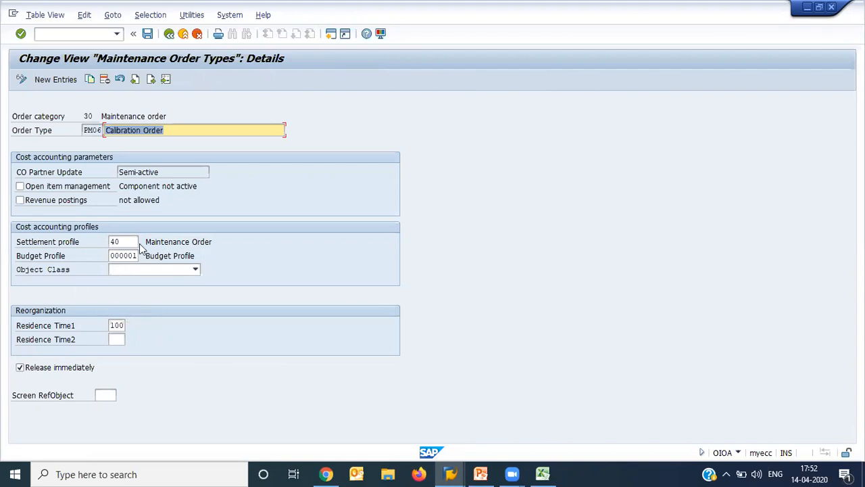
pyautogui.click(125, 241)
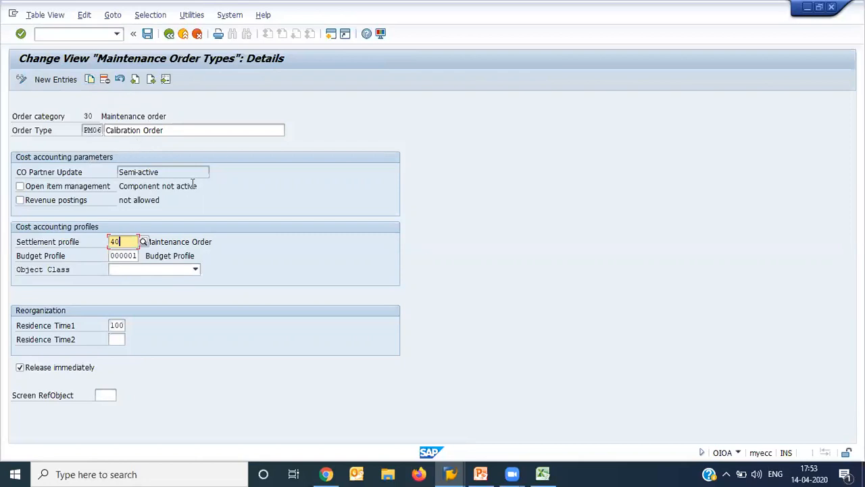
pyautogui.click(149, 35)
pyautogui.click(169, 36)
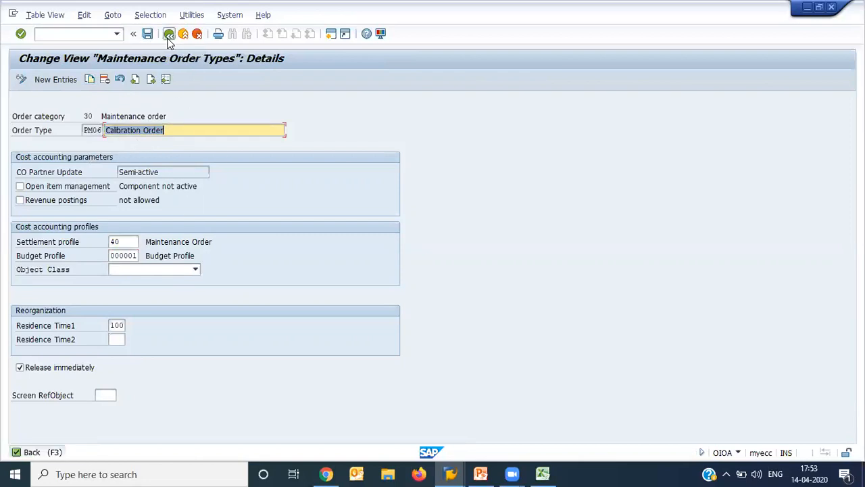
pyautogui.click(169, 35)
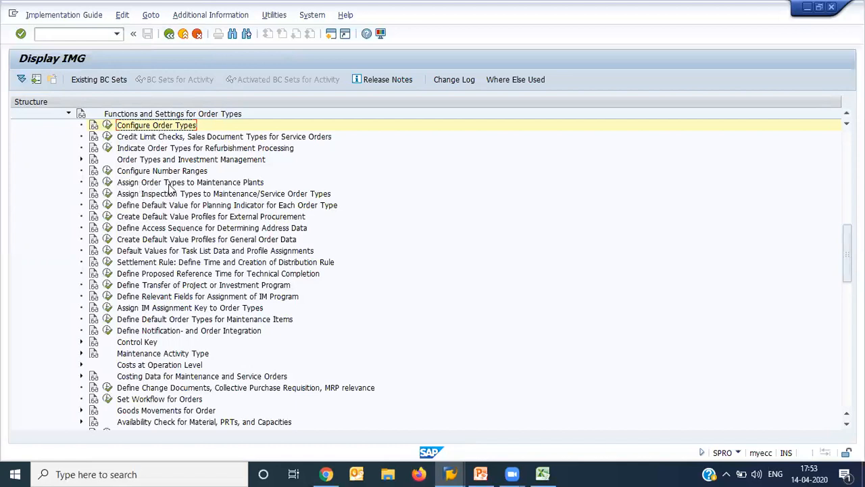
# - Check the order types assigned to planning plant PM01 and mark its PM01, PM02 and PM06 entries
pyautogui.click(108, 186)
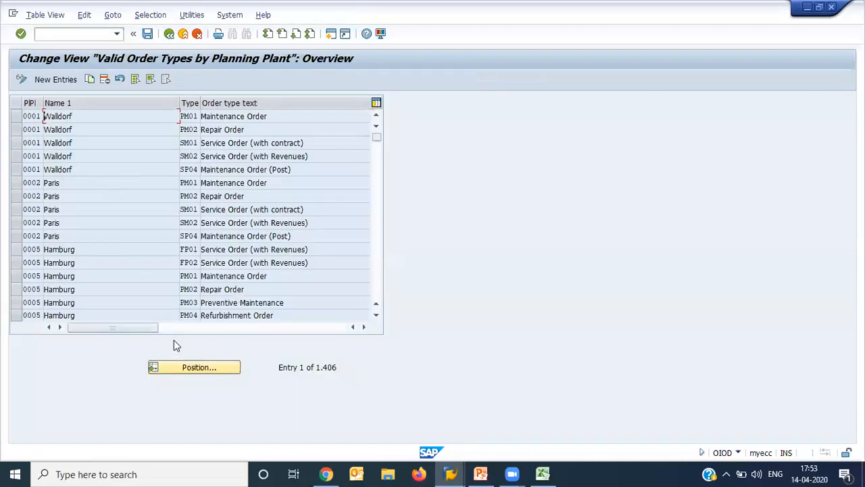
pyautogui.click(189, 366)
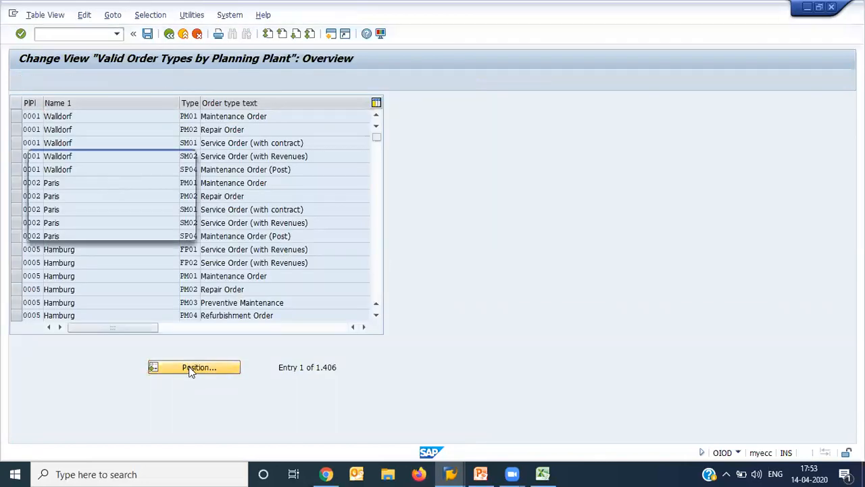
pyautogui.press('Down')
pyautogui.press('Down')
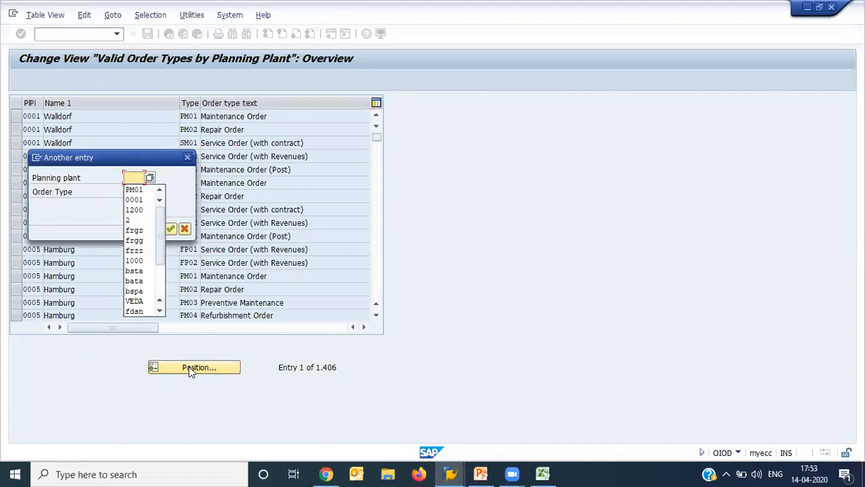
pyautogui.press('Return')
pyautogui.press('Return')
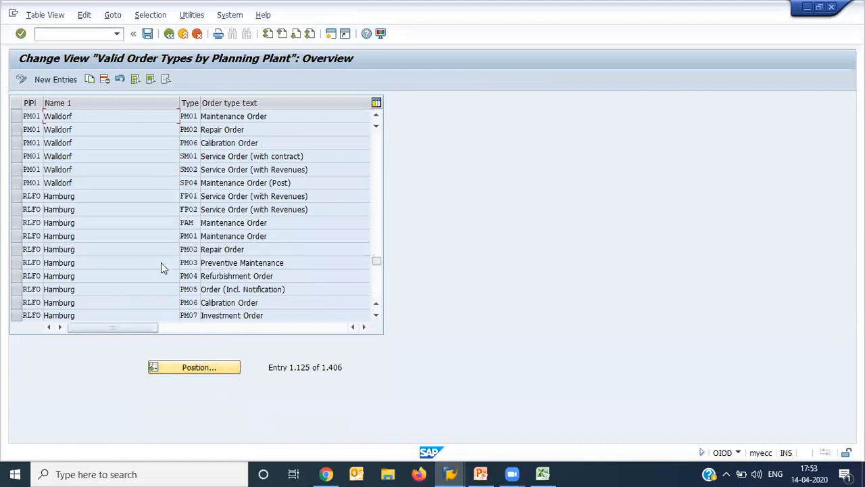
pyautogui.click(20, 117)
pyautogui.click(18, 130)
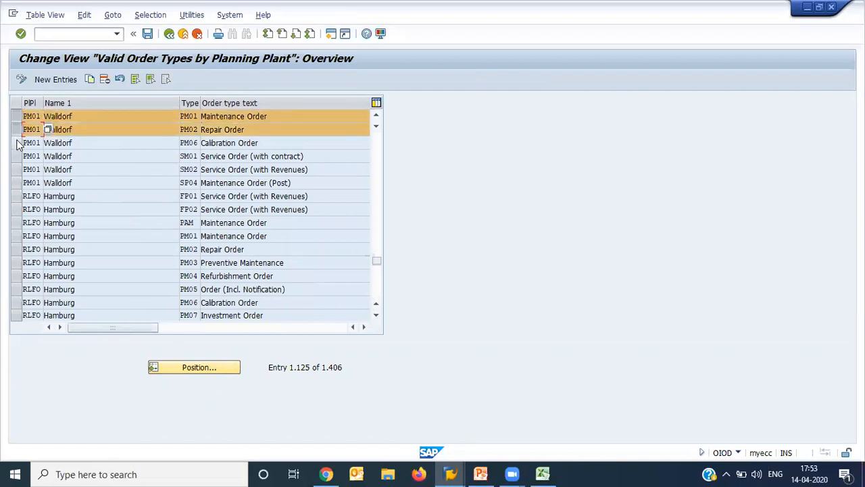
pyautogui.click(18, 144)
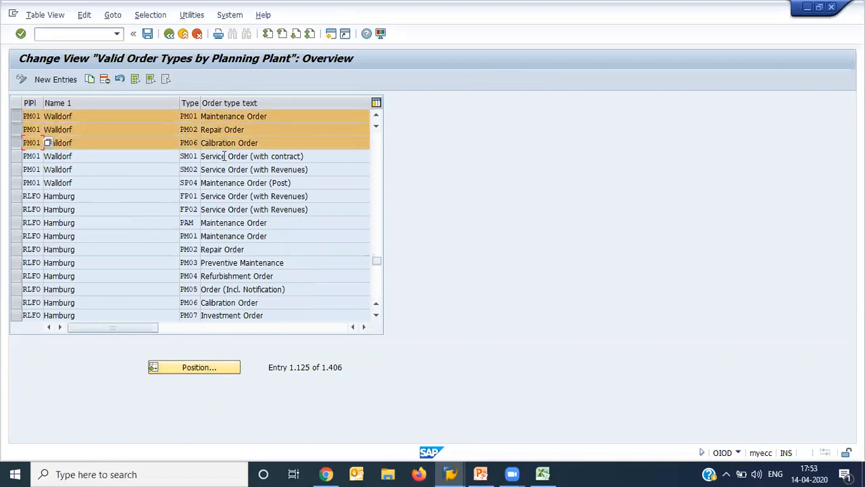
# - Return to the IMG structure and open Assign Inspection Types to Maintenance/Service Order Types, positioned at plant PM01
pyautogui.click(169, 34)
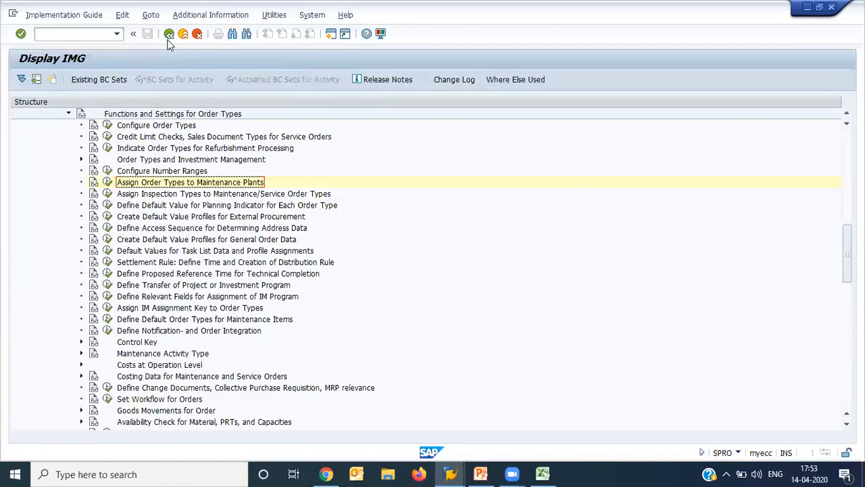
pyautogui.click(160, 196)
pyautogui.click(107, 194)
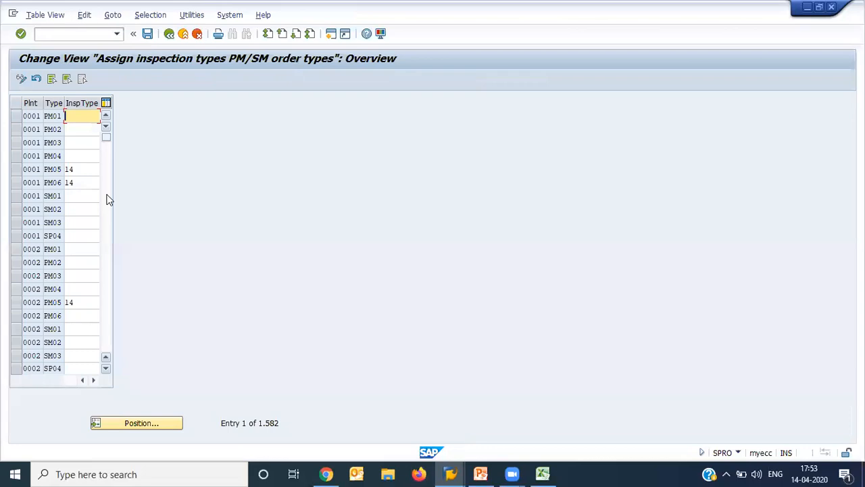
pyautogui.click(155, 425)
pyautogui.press('Down')
pyautogui.press('Down')
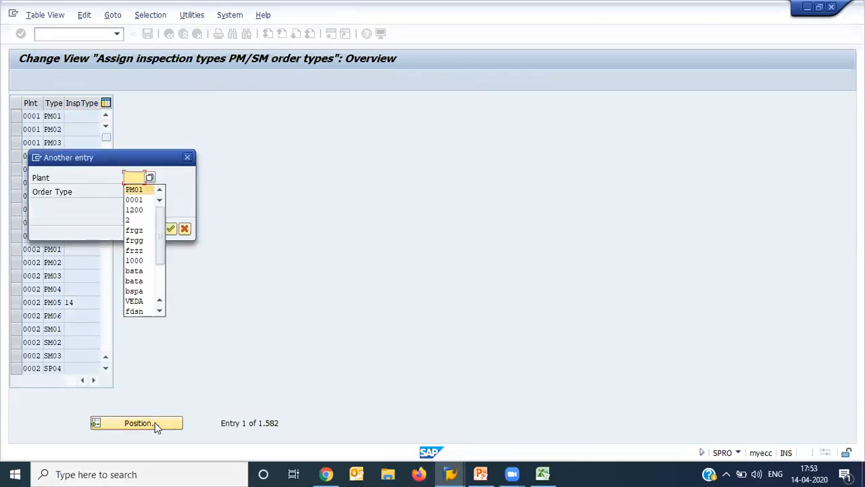
pyautogui.press('Return')
pyautogui.press('Return')
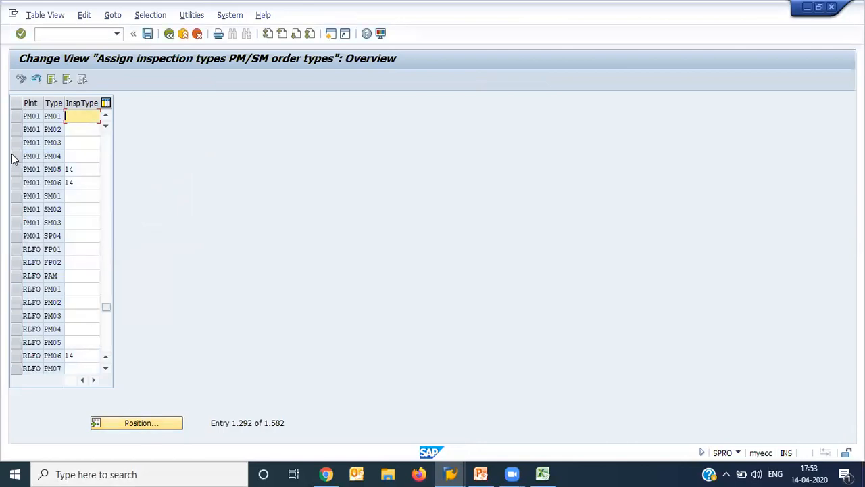
# - Mark the PM06 entry of plant PM01, clear the inspection type of order type PM05, and save the assignments
pyautogui.click(19, 183)
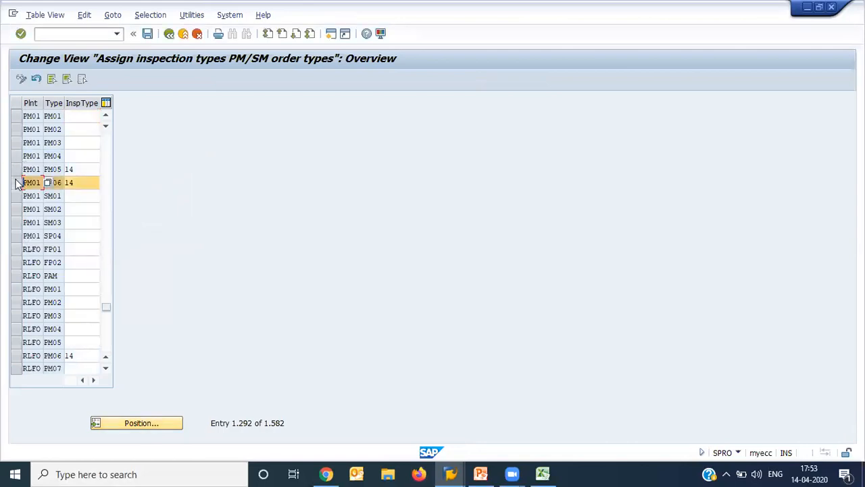
pyautogui.click(86, 184)
pyautogui.click(78, 170)
pyautogui.press('BackSpace')
pyautogui.press('BackSpace')
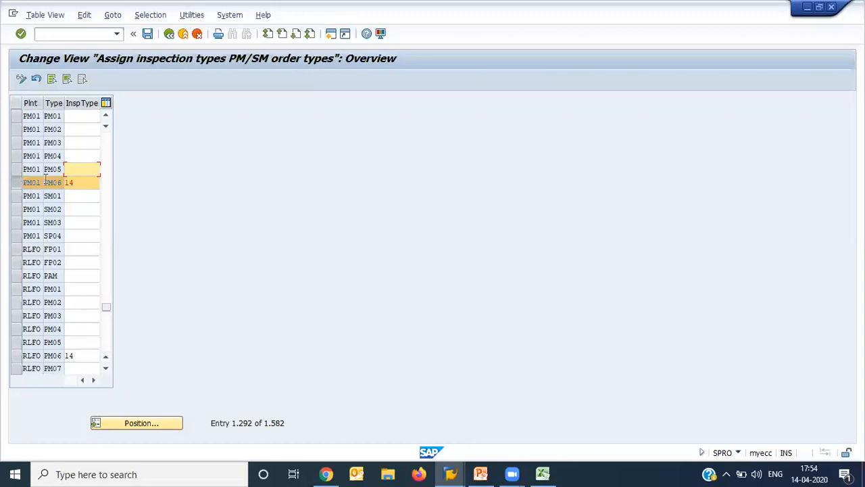
pyautogui.click(72, 182)
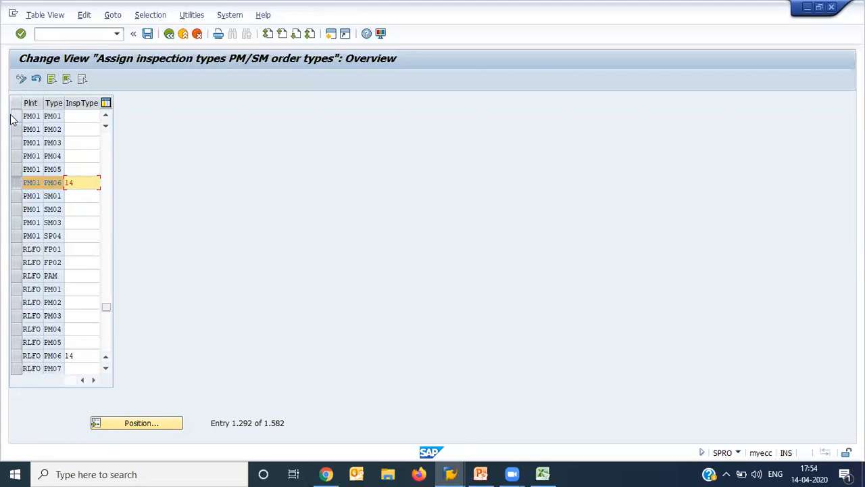
pyautogui.click(51, 129)
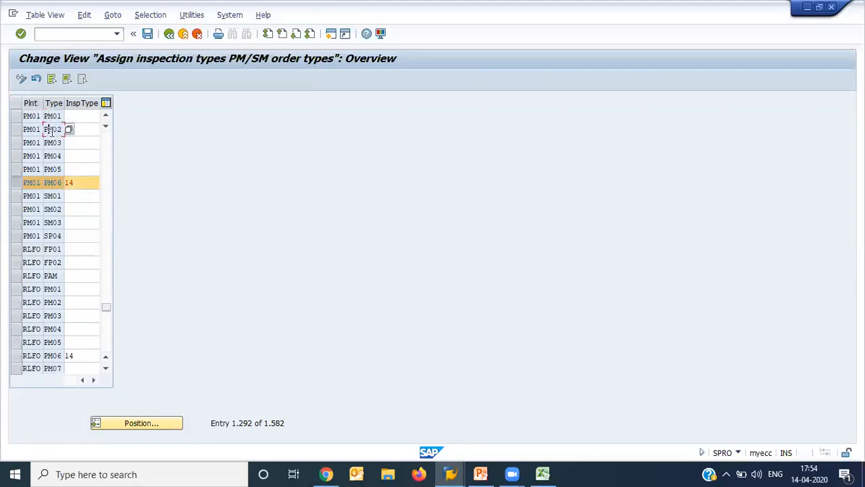
pyautogui.click(90, 114)
pyautogui.click(148, 34)
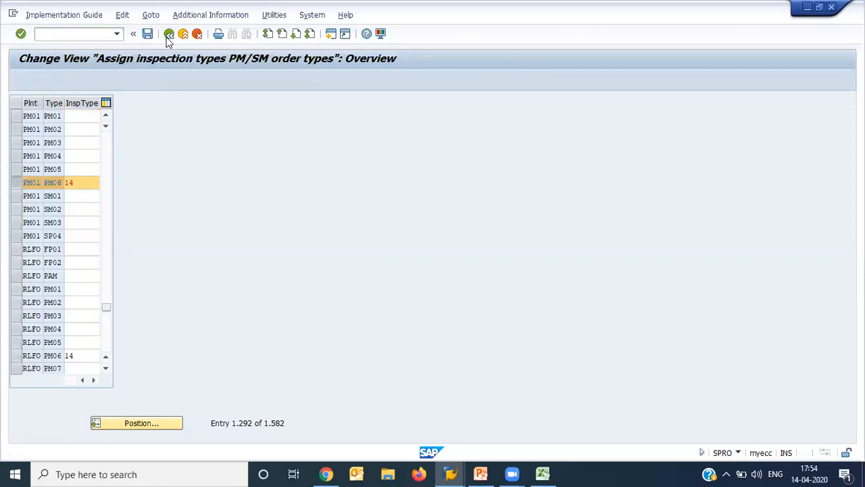
pyautogui.press('Return')
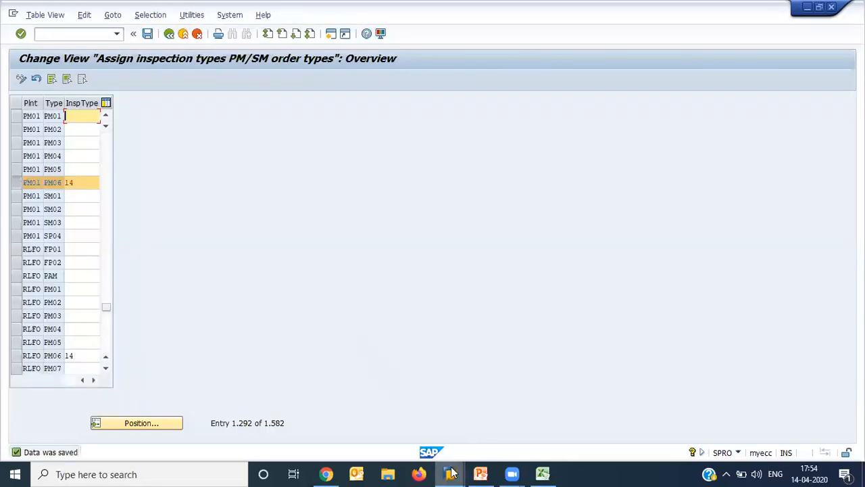
# - Switch back to the strategy plan being created and assign task list type A, group 82, counter 1 to the maintenance item
pyautogui.moveTo(450, 474)
pyautogui.click(465, 421)
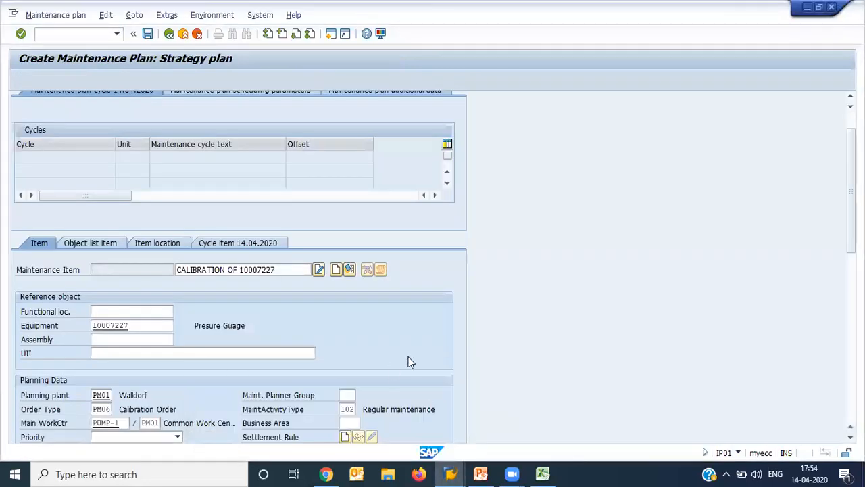
pyautogui.scroll(-10, 282, 304)
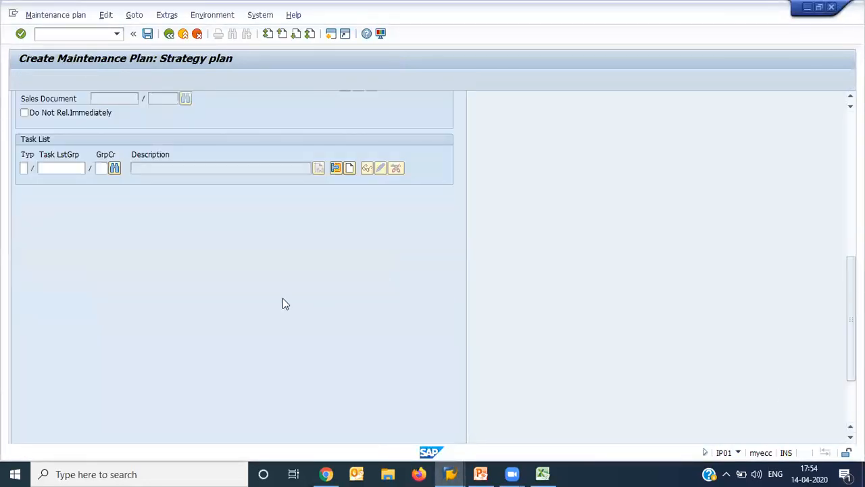
pyautogui.click(23, 169)
pyautogui.write('a')
pyautogui.press('Tab')
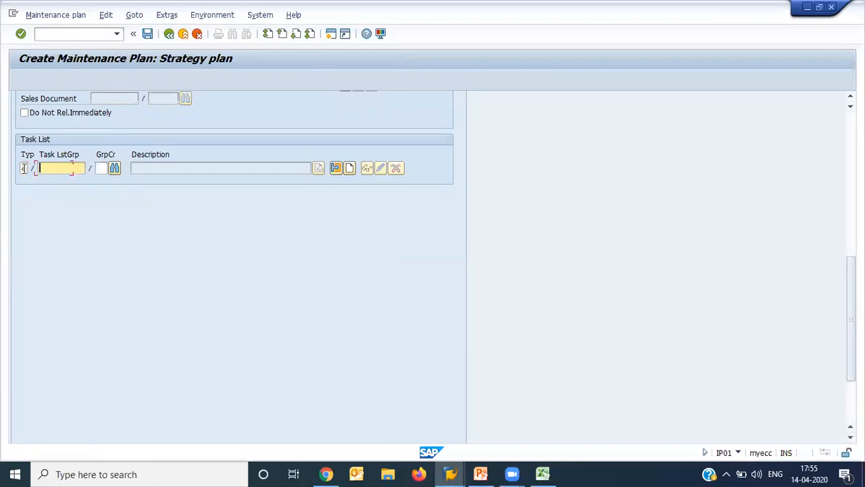
pyautogui.write('83')
pyautogui.press('BackSpace')
pyautogui.press('BackSpace')
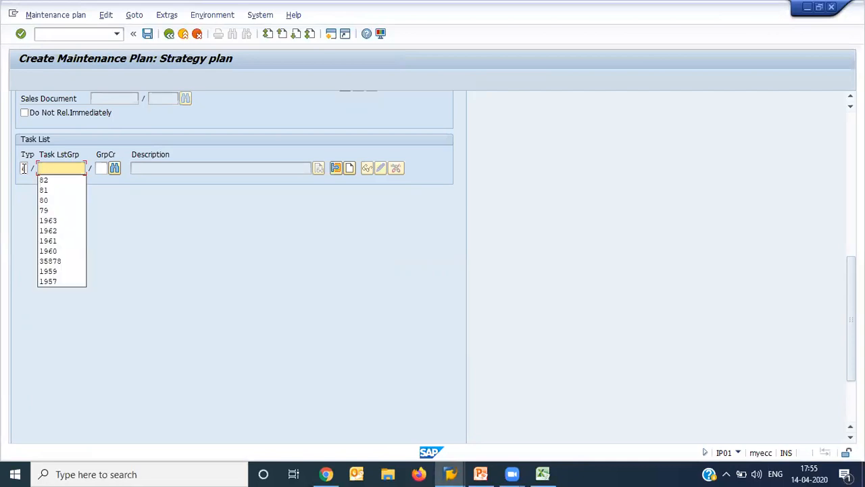
pyautogui.write('82')
pyautogui.press('Tab')
pyautogui.write('1')
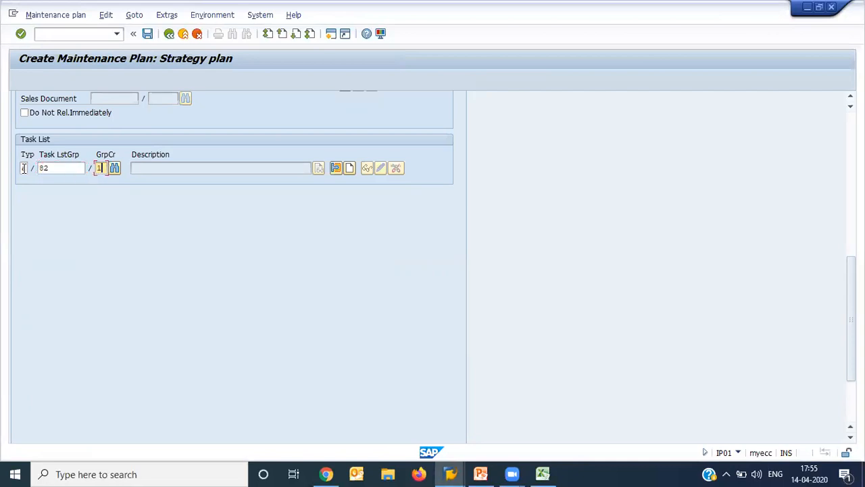
pyautogui.press('Return')
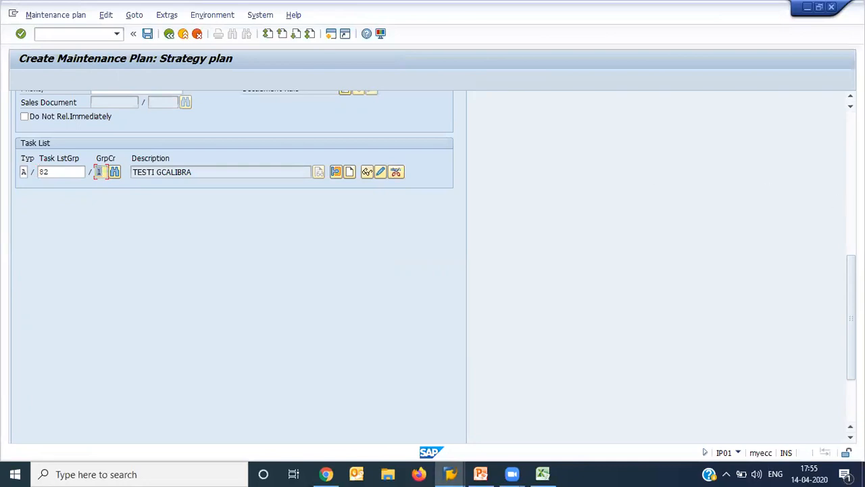
# - In the maintenance plan scheduling parameters, set the scheduling period to 1 yr and enable the completion requirement
pyautogui.click(851, 196)
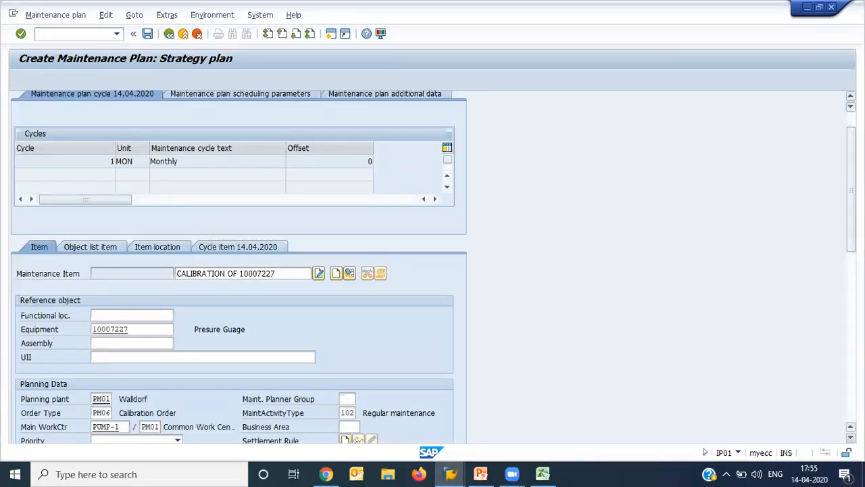
pyautogui.click(302, 94)
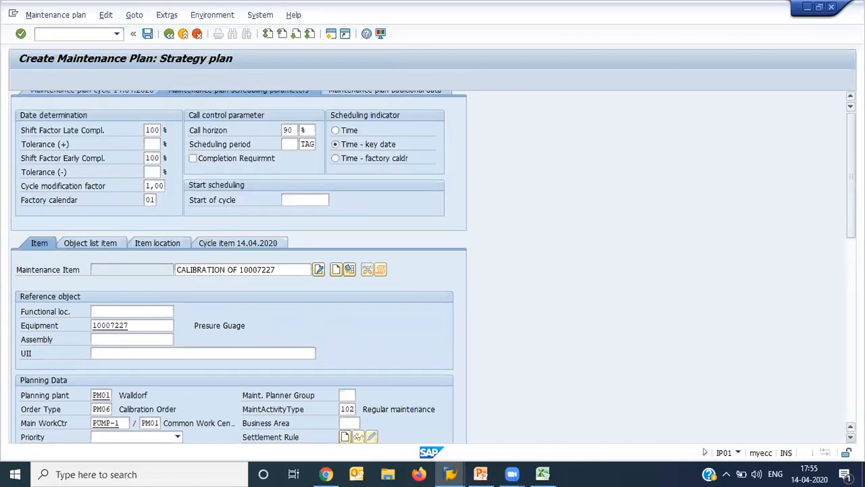
pyautogui.click(290, 186)
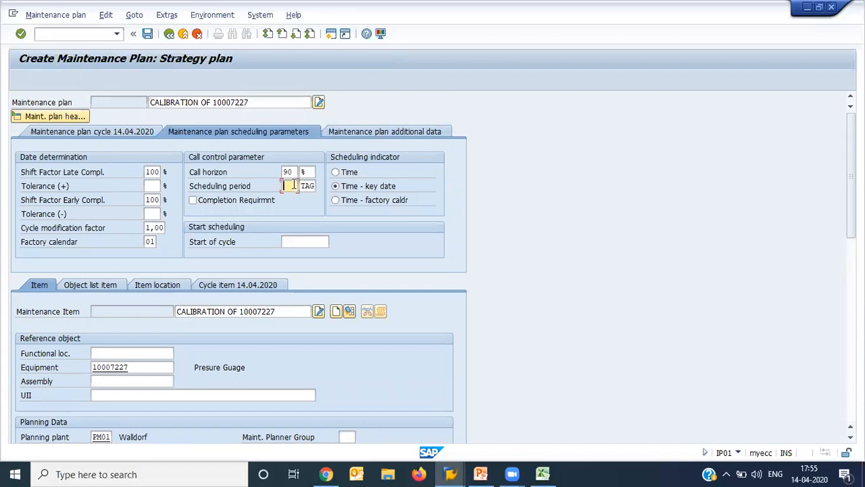
pyautogui.write('1')
pyautogui.press('Tab')
pyautogui.write('yr')
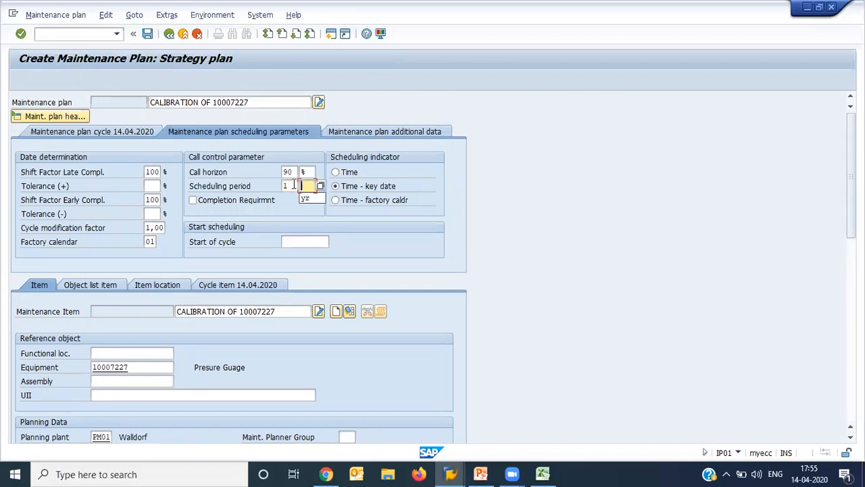
pyautogui.press('Tab')
pyautogui.press('space')
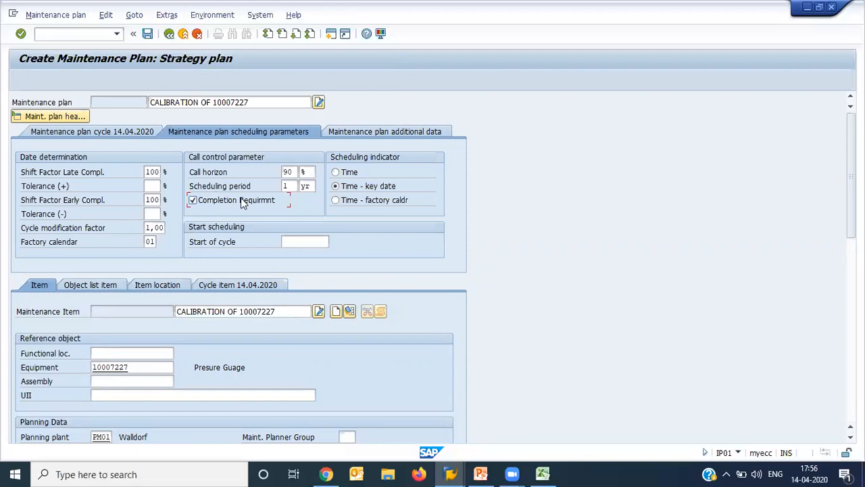
# - Save the strategy plan for equipment 10007227 with a cycle start of 14.03.2020
pyautogui.click(147, 34)
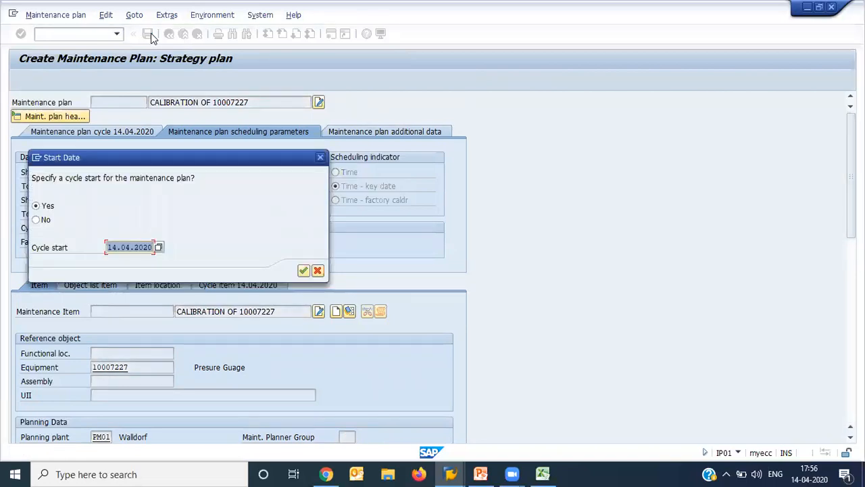
pyautogui.click(129, 247)
pyautogui.press('BackSpace')
pyautogui.write('3')
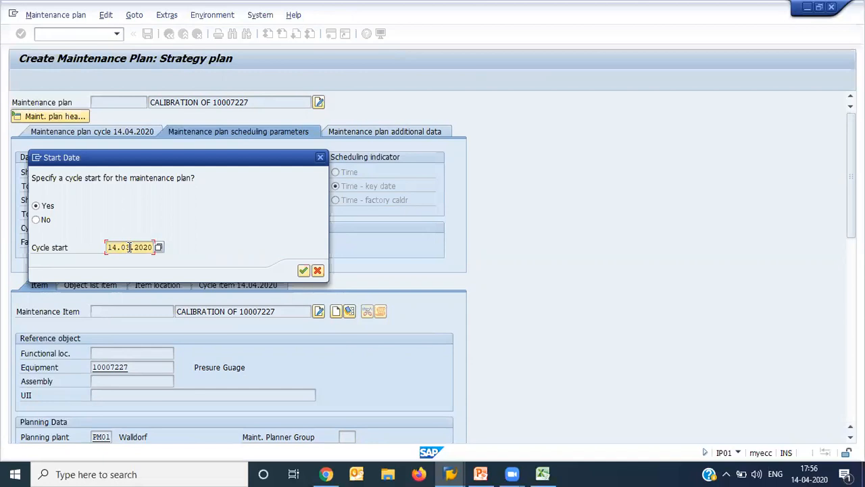
pyautogui.press('Return')
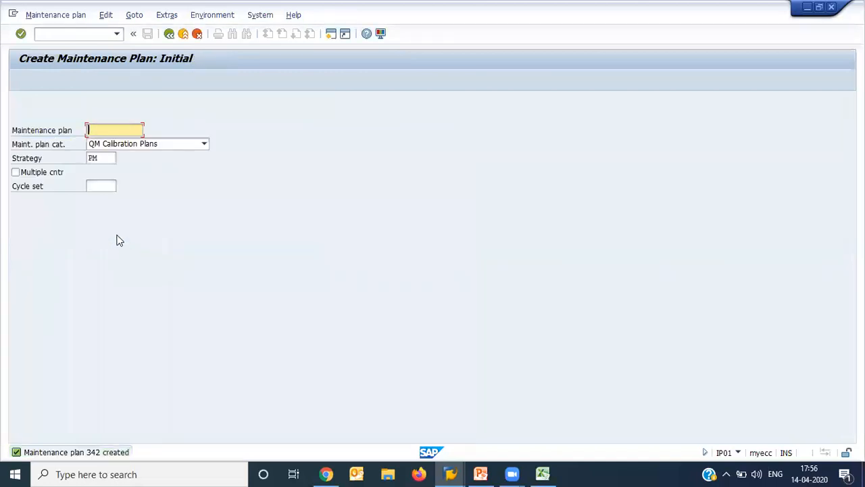
# - Open scheduling for the new maintenance plan 342 and start it with the cycle start 14.03.2020
pyautogui.click(57, 16)
pyautogui.click(77, 86)
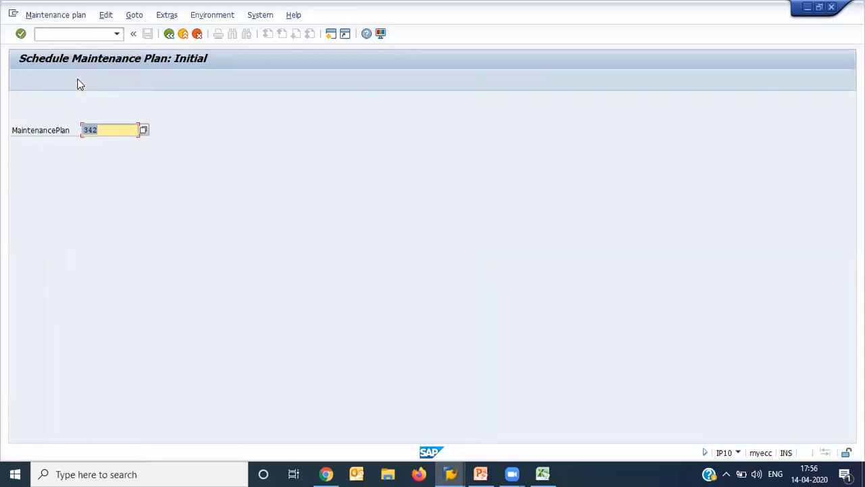
pyautogui.press('Return')
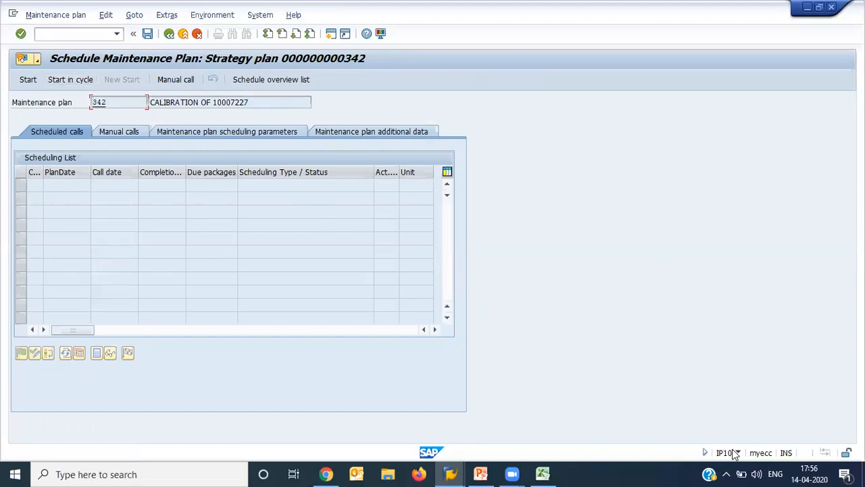
pyautogui.click(29, 84)
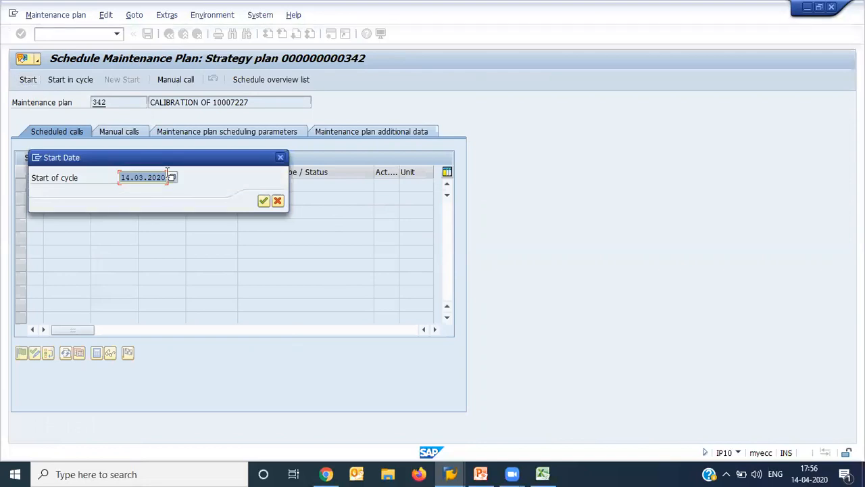
pyautogui.press('Return')
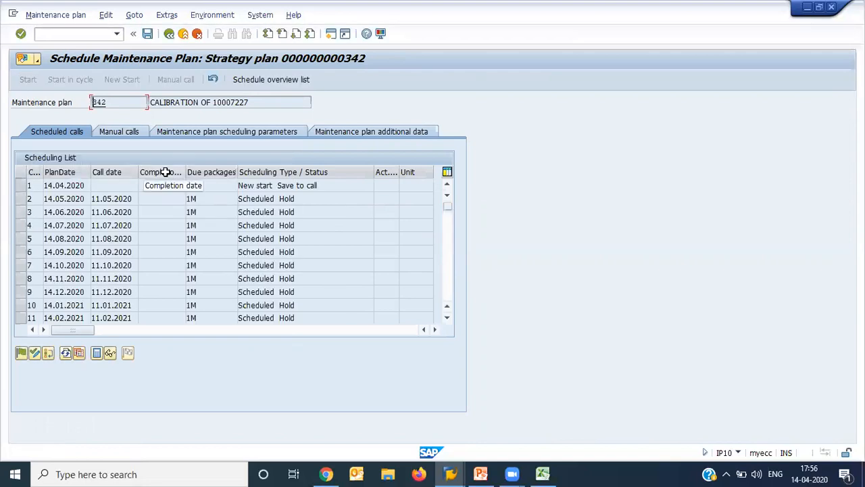
# - Review the scheduled calls of maintenance plan 342, save the schedule and leave the scheduling transaction
pyautogui.click(447, 319)
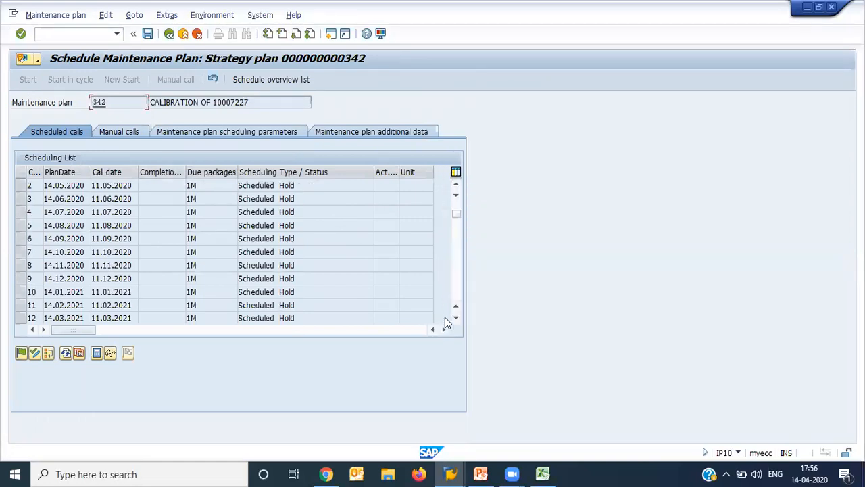
pyautogui.click(455, 318)
pyautogui.click(457, 207)
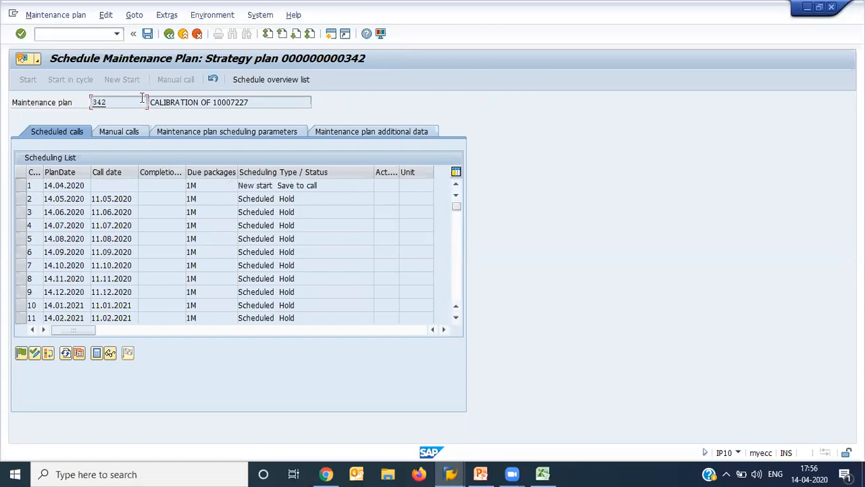
pyautogui.click(146, 35)
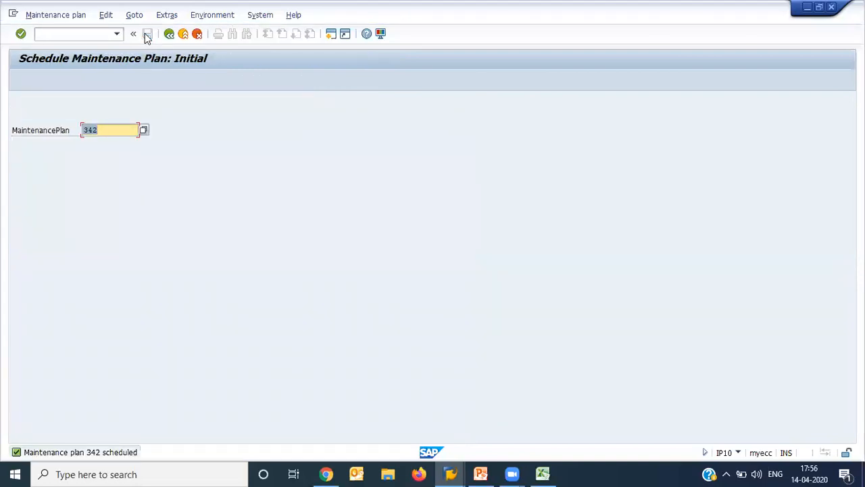
pyautogui.press('F3')
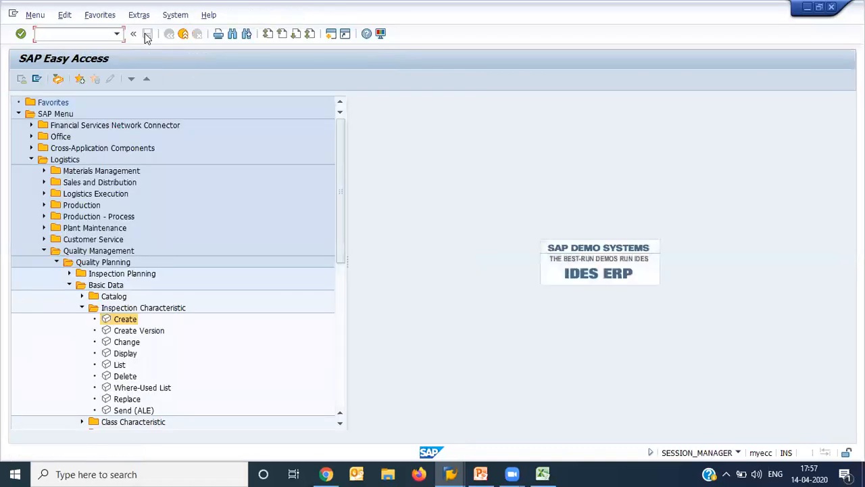
# - Open transaction IW38 and restrict the order selection to order type PM06
pyautogui.click(146, 37)
pyautogui.write('IW32')
pyautogui.press('Return')
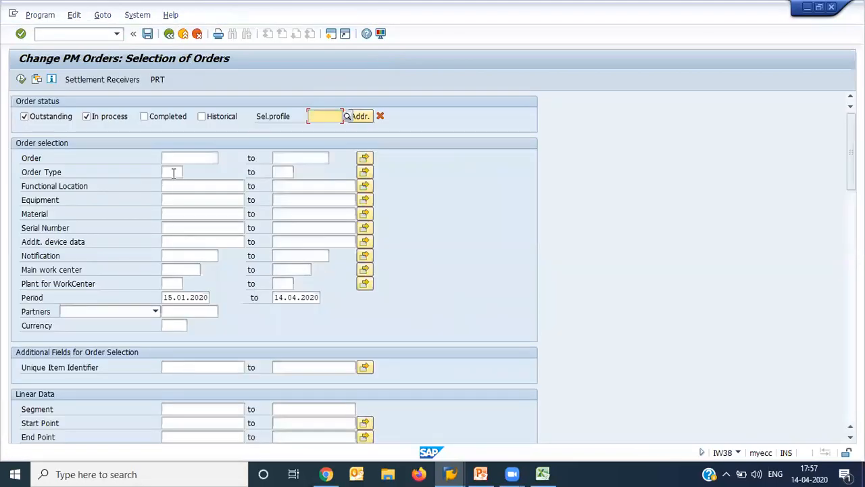
pyautogui.click(174, 172)
pyautogui.write('PM06')
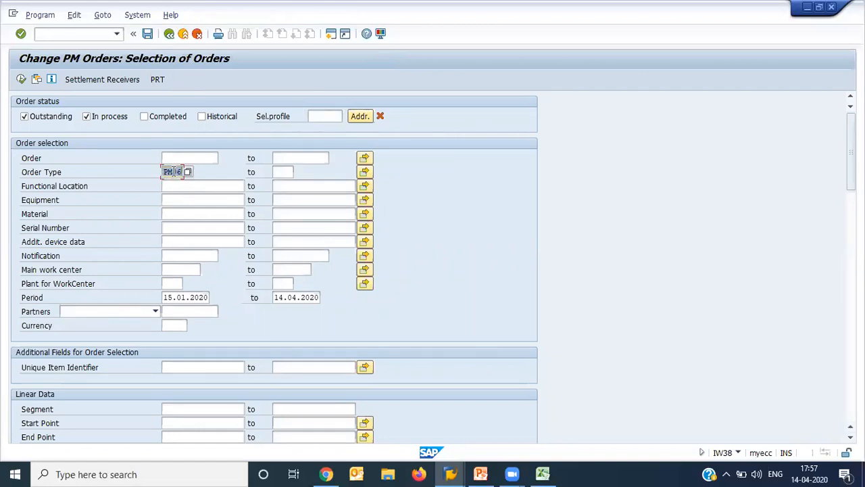
# - Restrict the selection to maintenance plant PM01 and run the order list
pyautogui.scroll(-10, 174, 171)
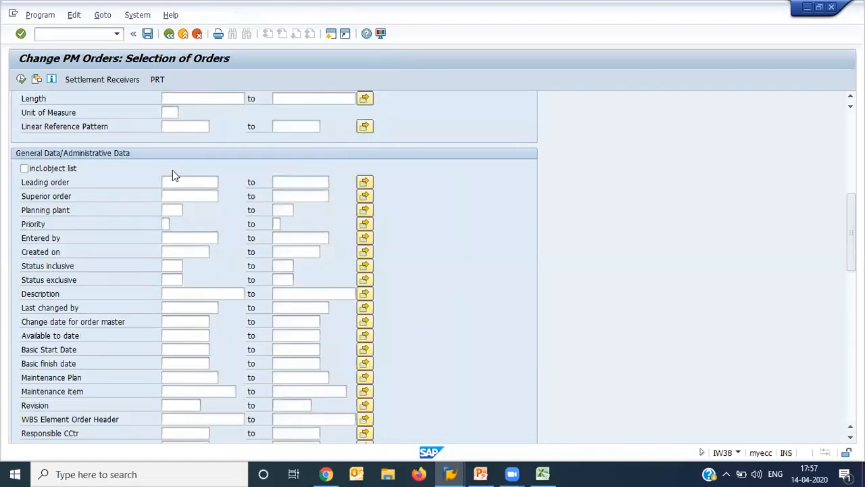
pyautogui.scroll(-10, 174, 174)
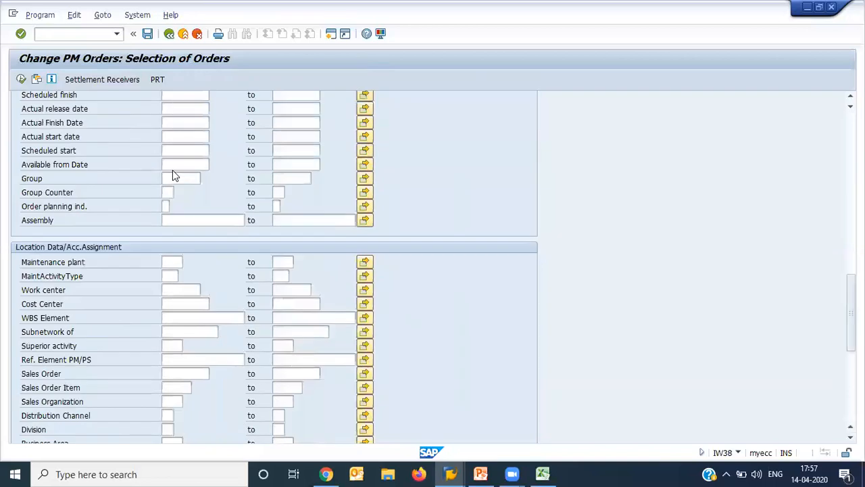
pyautogui.click(170, 262)
pyautogui.write('PM01')
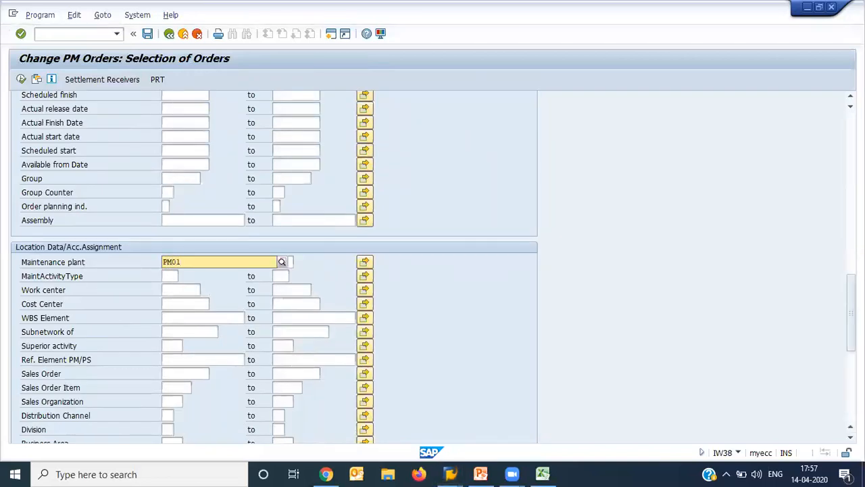
pyautogui.press('Return')
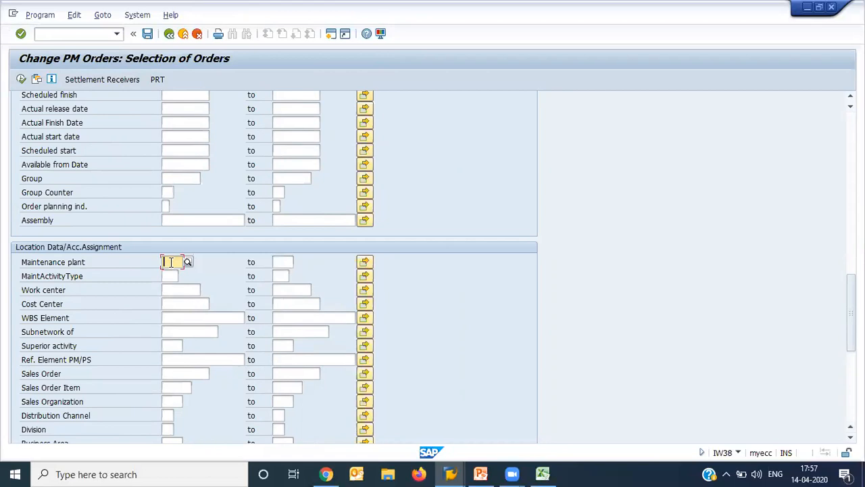
pyautogui.press('Down')
pyautogui.press('Down')
pyautogui.press('Return')
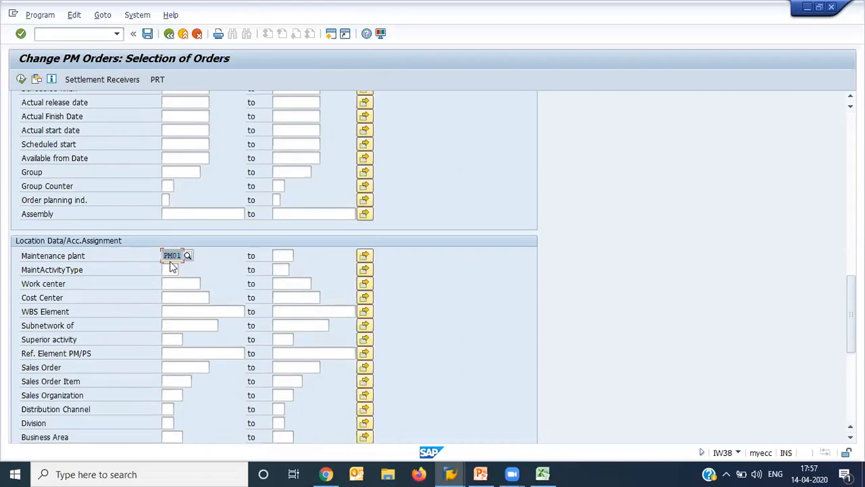
pyautogui.scroll(10, 170, 262)
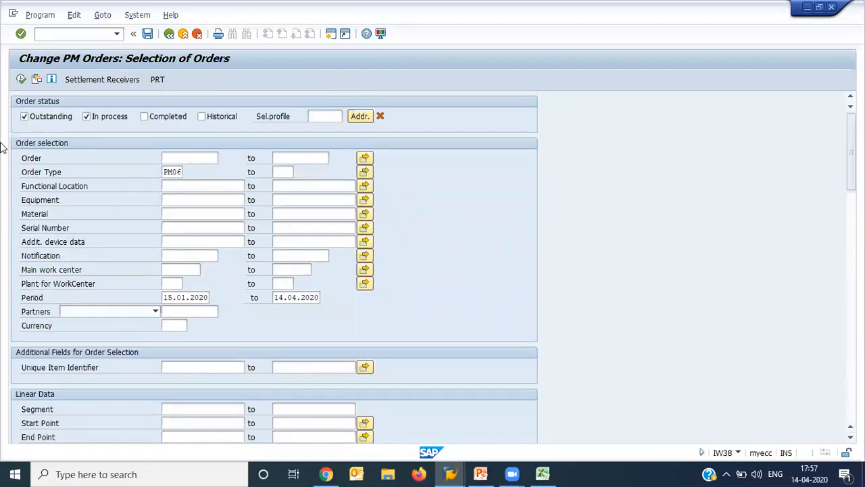
pyautogui.click(21, 79)
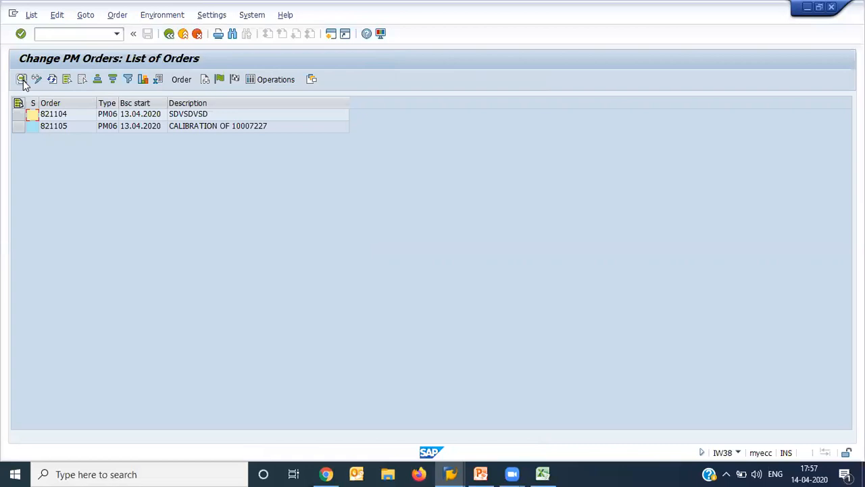
# - Check the PM and QM process outline in the Excel workbook, return to the order list and open the calibration order for 10007227
pyautogui.click(255, 130)
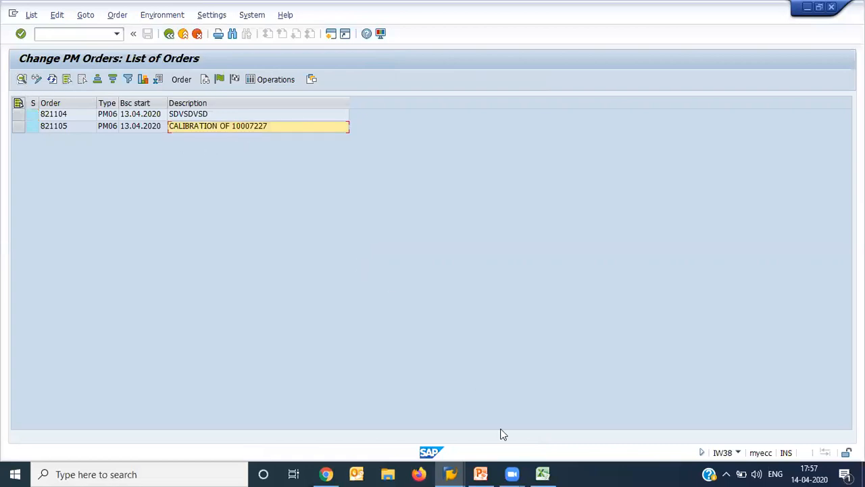
pyautogui.click(542, 473)
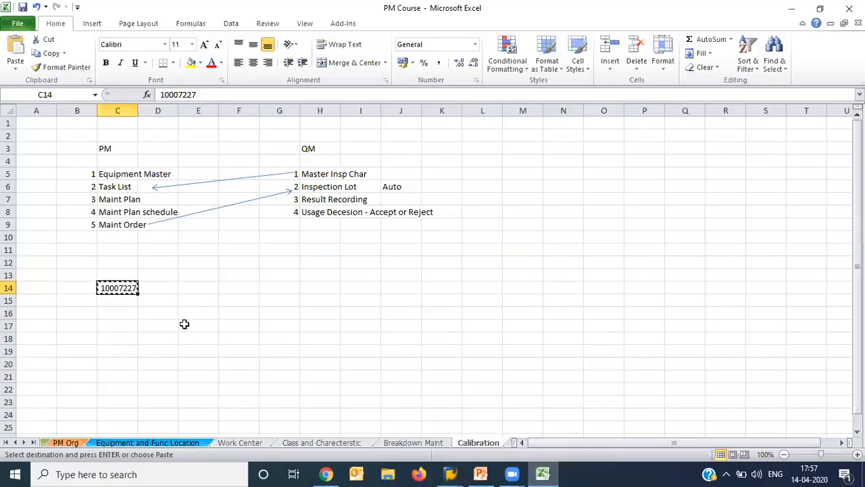
pyautogui.moveTo(452, 474)
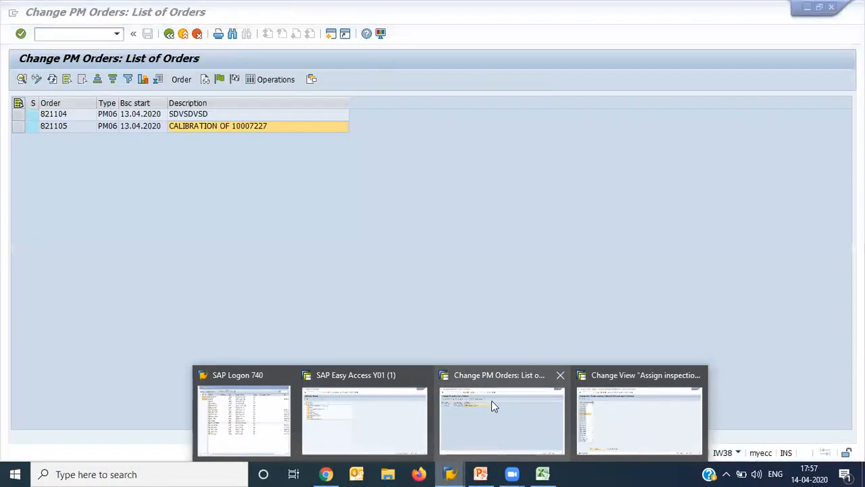
pyautogui.click(491, 400)
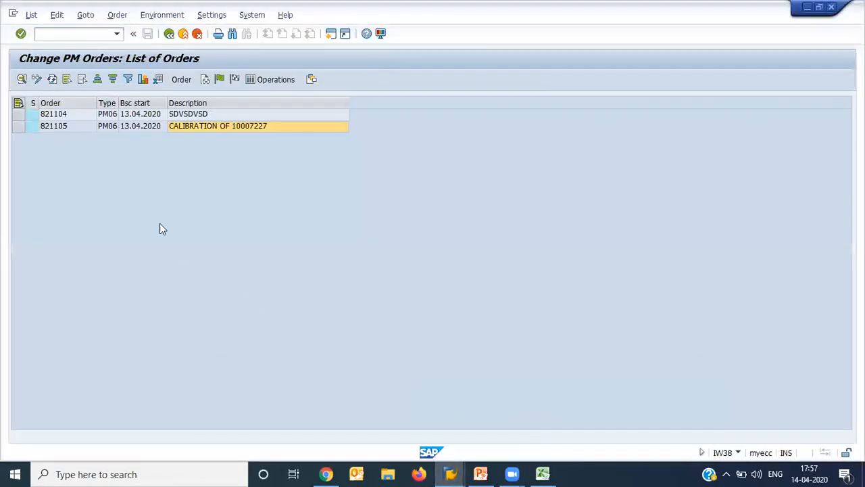
pyautogui.doubleClick(61, 127)
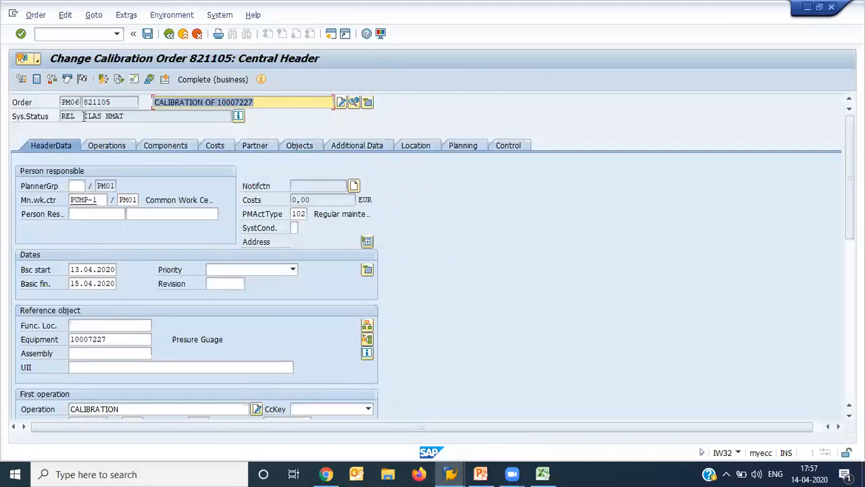
# - Examine the ILAS system status in the calibration order's status details and return to the order header
pyautogui.moveTo(84, 115); pyautogui.dragTo(105, 115)
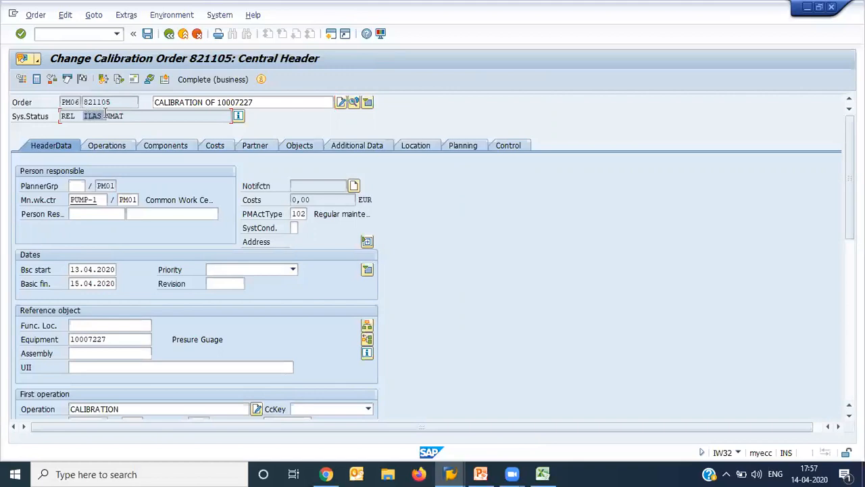
pyautogui.click(240, 117)
pyautogui.click(240, 116)
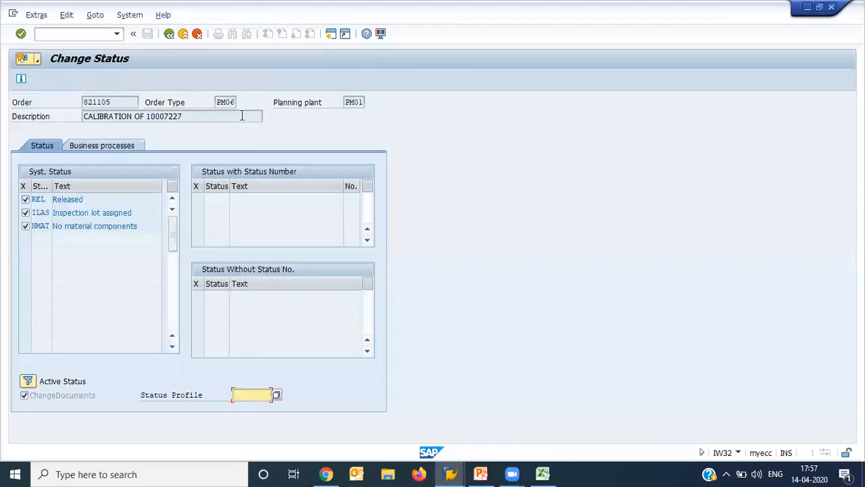
pyautogui.moveTo(139, 213); pyautogui.dragTo(46, 211)
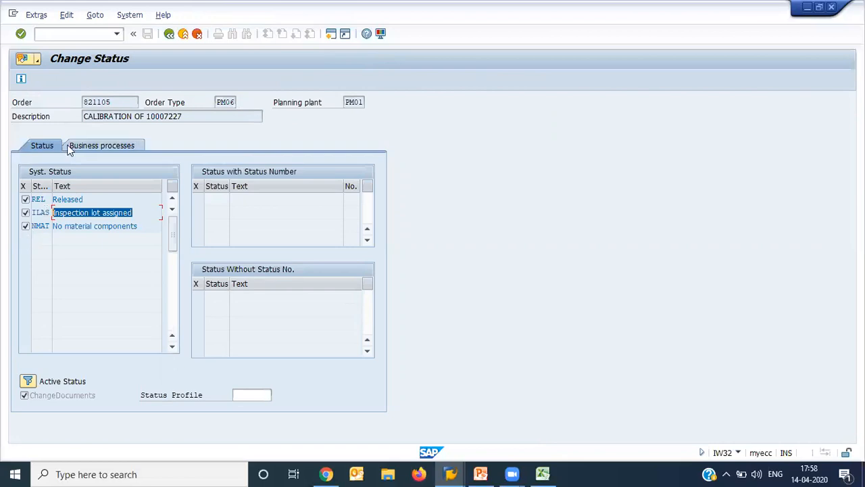
pyautogui.click(169, 38)
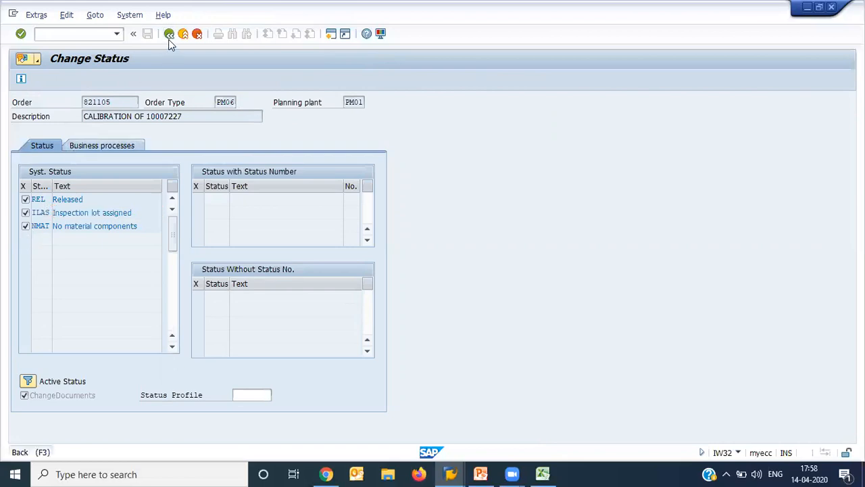
# - Display the inspection lot linked to the calibration order, examine its characteristics and return to the order
pyautogui.moveTo(115, 103); pyautogui.dragTo(83, 101)
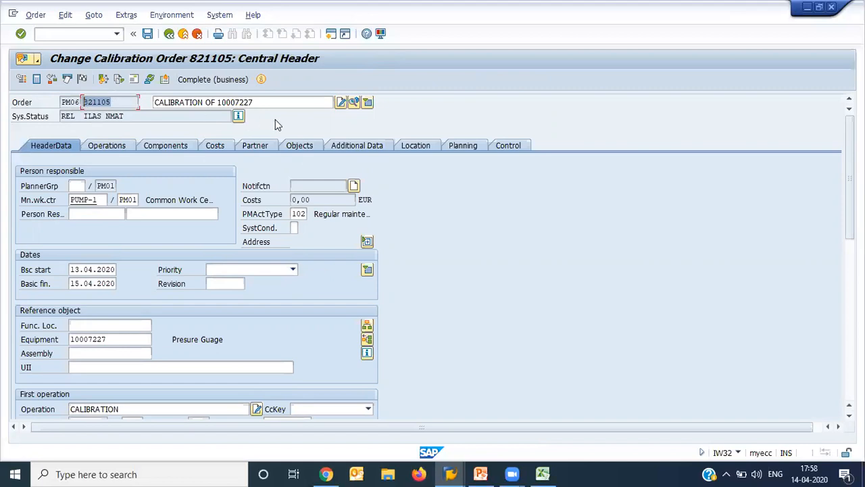
pyautogui.click(353, 103)
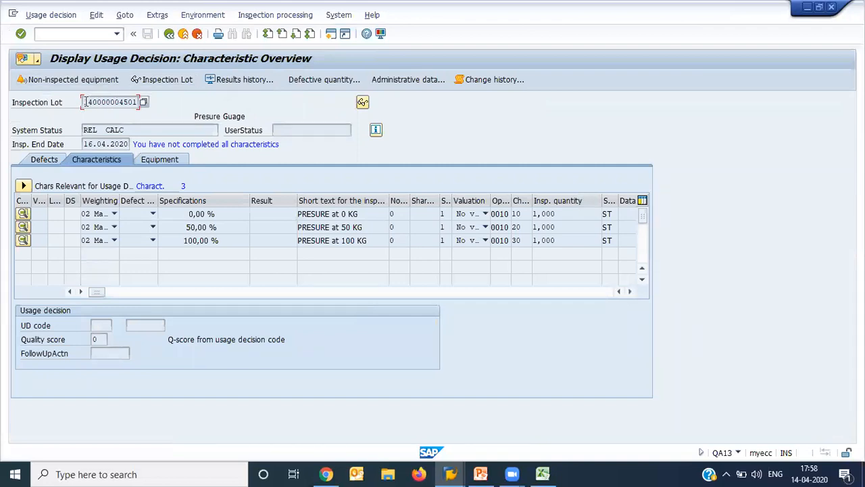
pyautogui.moveTo(84, 102); pyautogui.dragTo(197, 99)
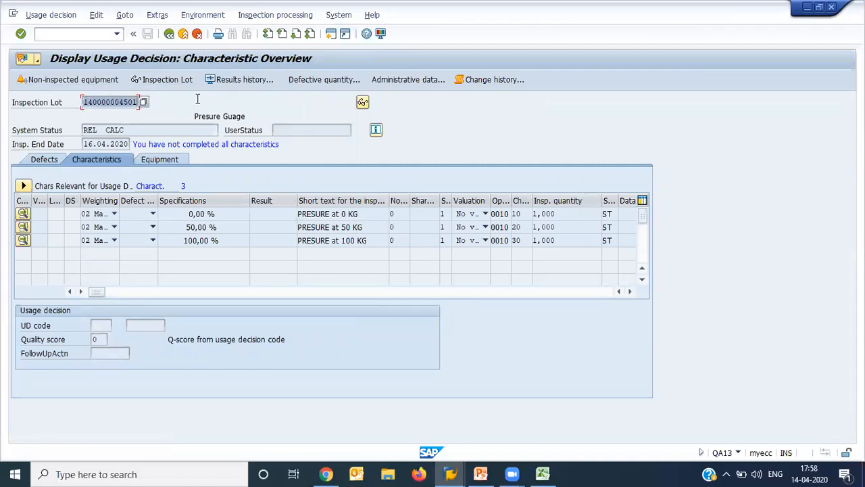
pyautogui.click(198, 99)
pyautogui.click(169, 34)
# - Leave the calibration order for the start screen and run transaction QA32 for inspection lot selection
pyautogui.click(148, 34)
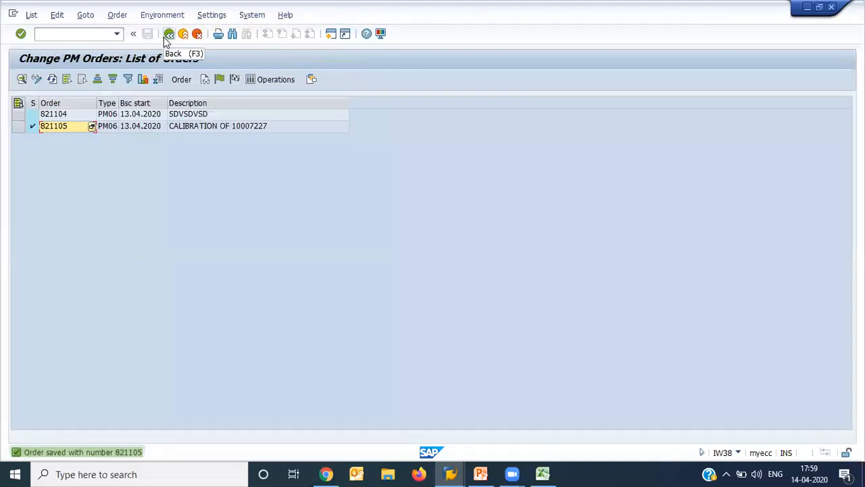
pyautogui.click(168, 38)
pyautogui.click(168, 39)
pyautogui.write('QA32')
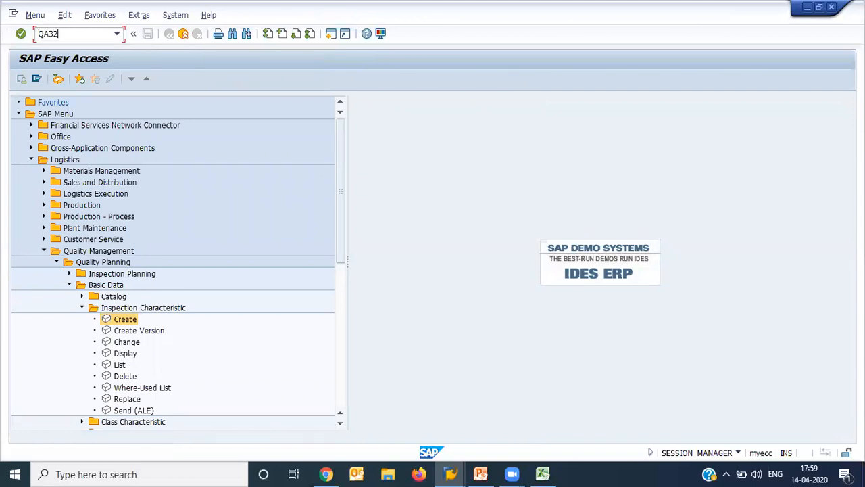
pyautogui.press('Return')
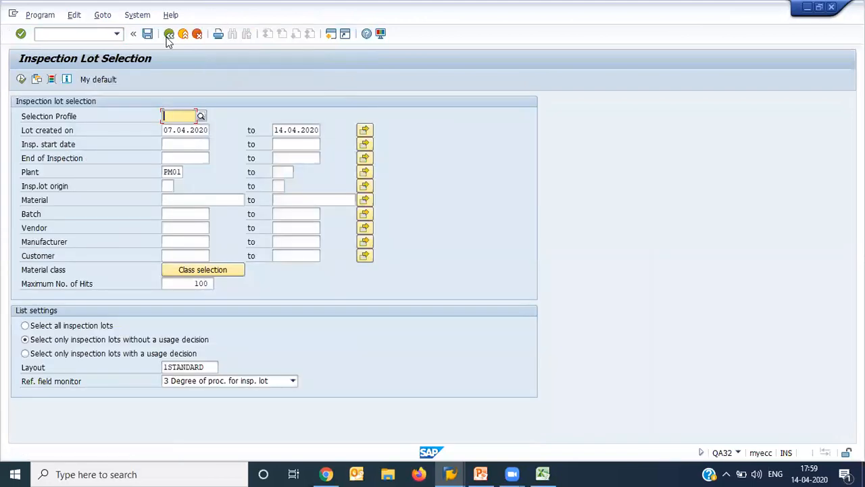
# - Restrict the selection to inspection lot origin 14 in plant PM01 and run the inspection lot worklist
pyautogui.click(167, 185)
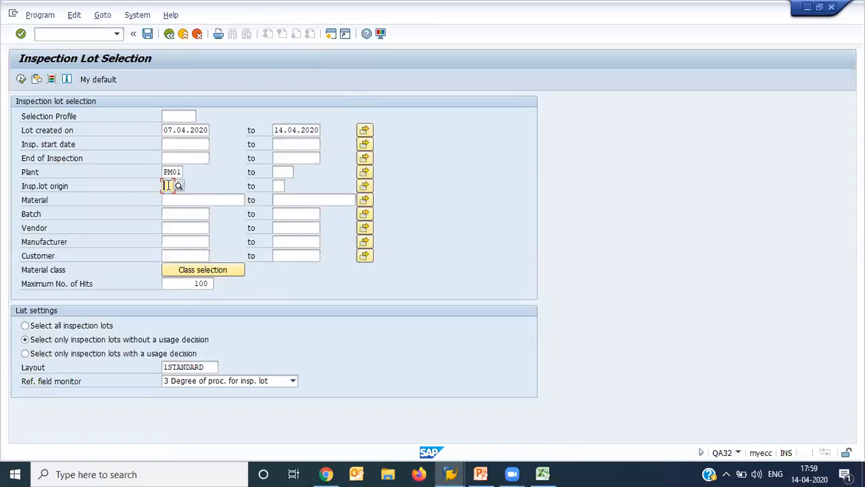
pyautogui.click(172, 172)
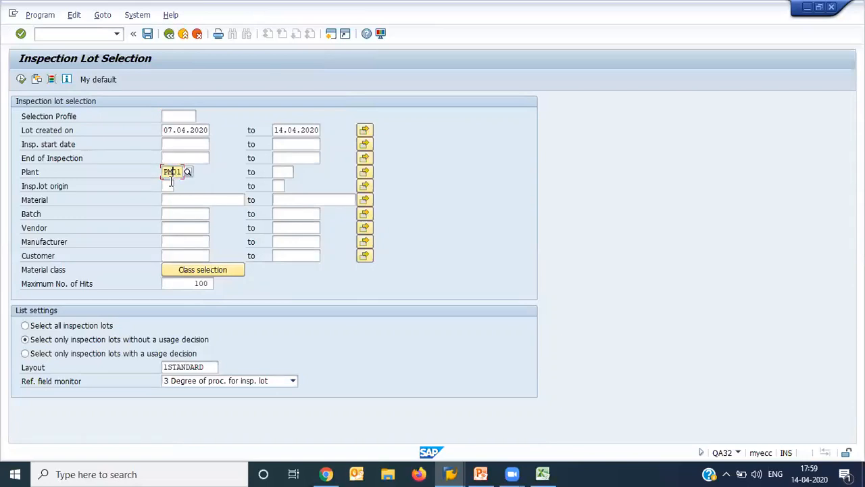
pyautogui.click(169, 185)
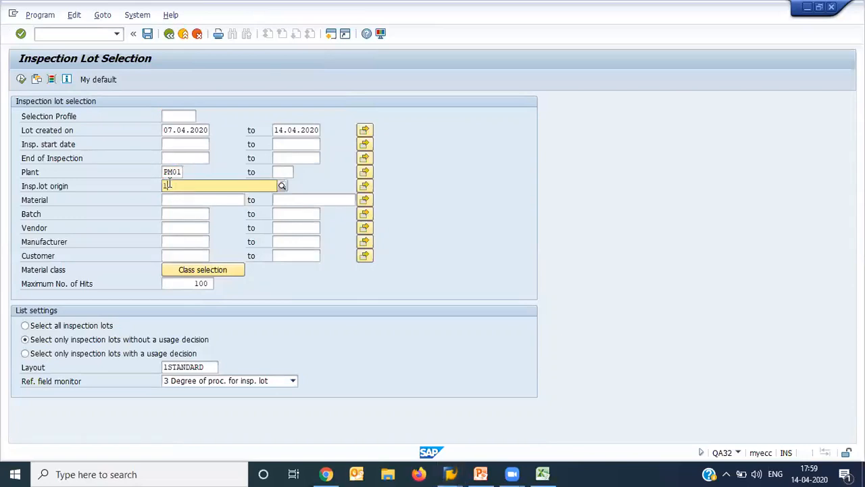
pyautogui.write('14')
pyautogui.press('Return')
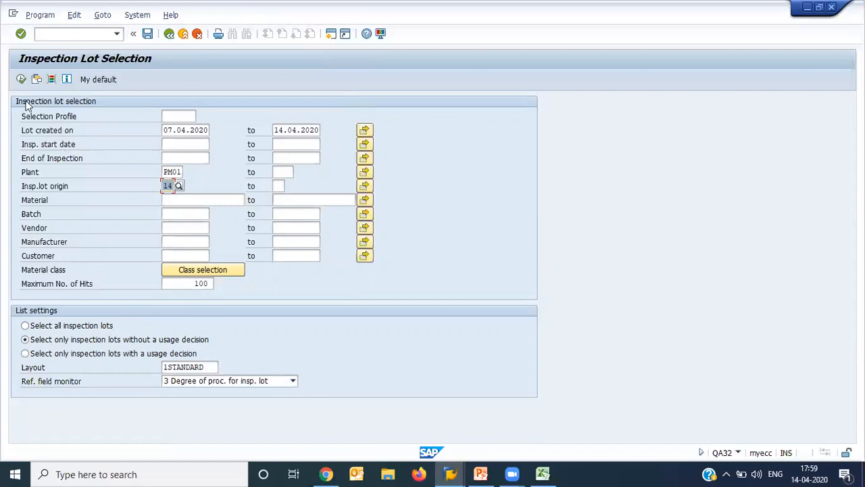
pyautogui.click(21, 80)
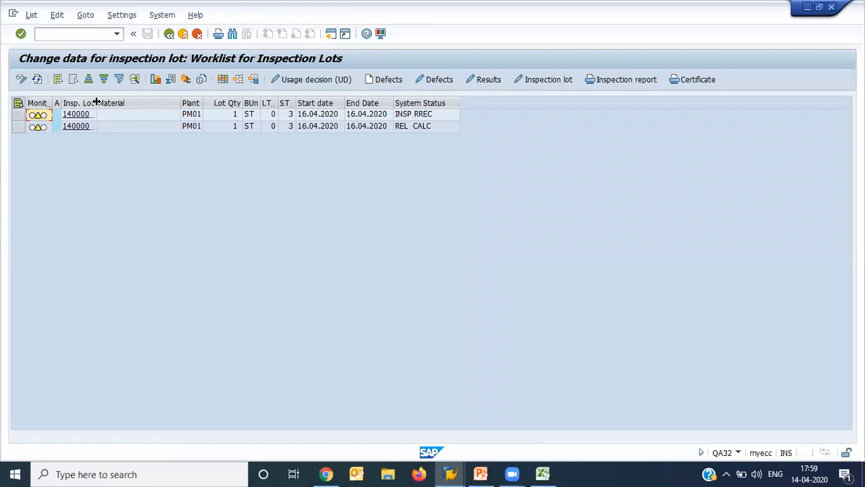
pyautogui.moveTo(97, 102); pyautogui.dragTo(151, 102)
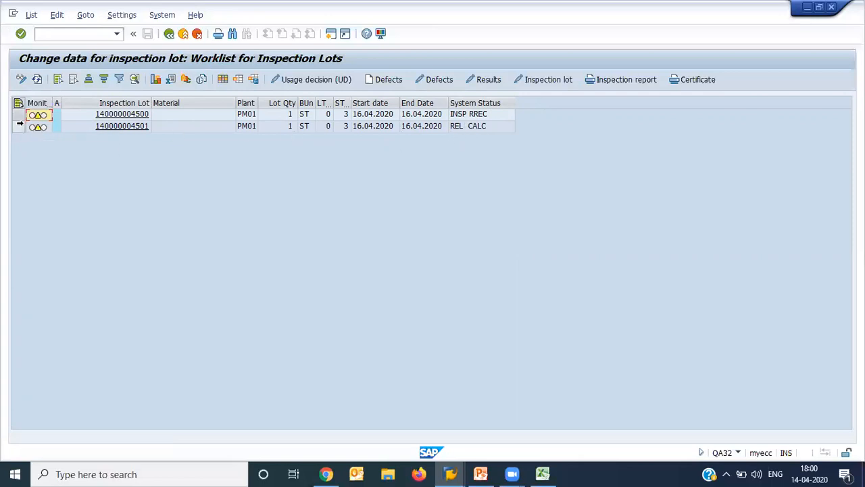
pyautogui.click(19, 127)
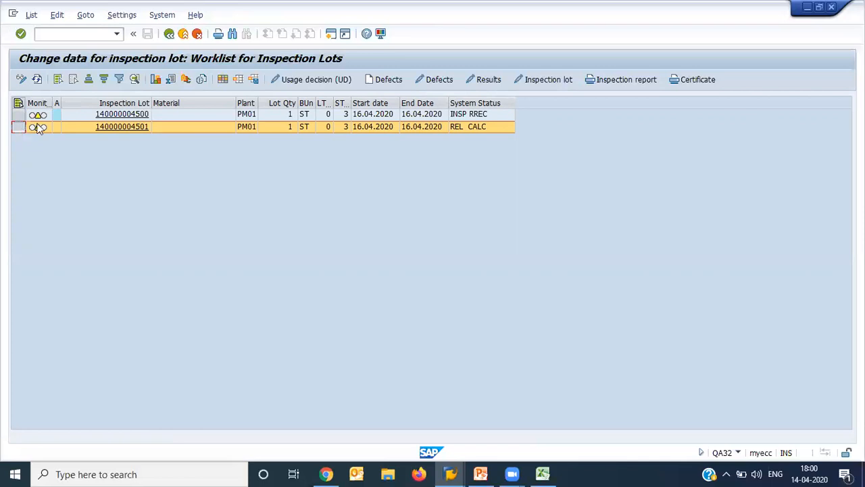
pyautogui.click(487, 81)
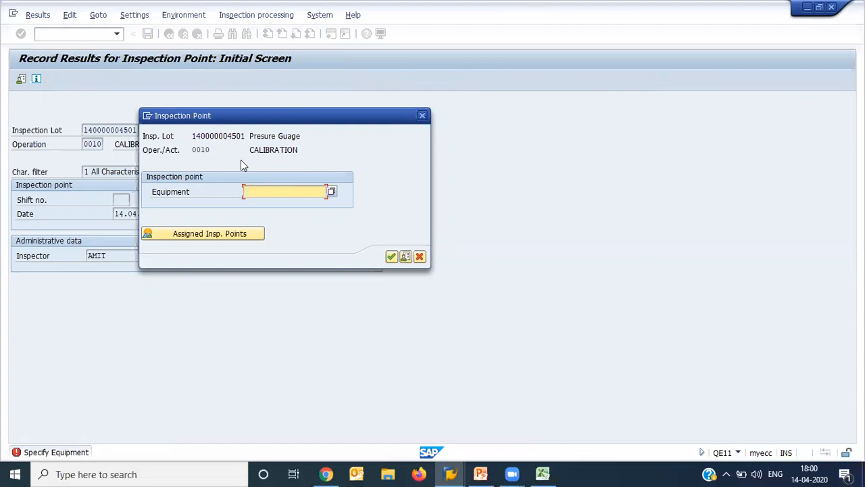
# - Choose equipment 10007227 as the inspection point for the calibration operation and open its characteristics
pyautogui.click(331, 191)
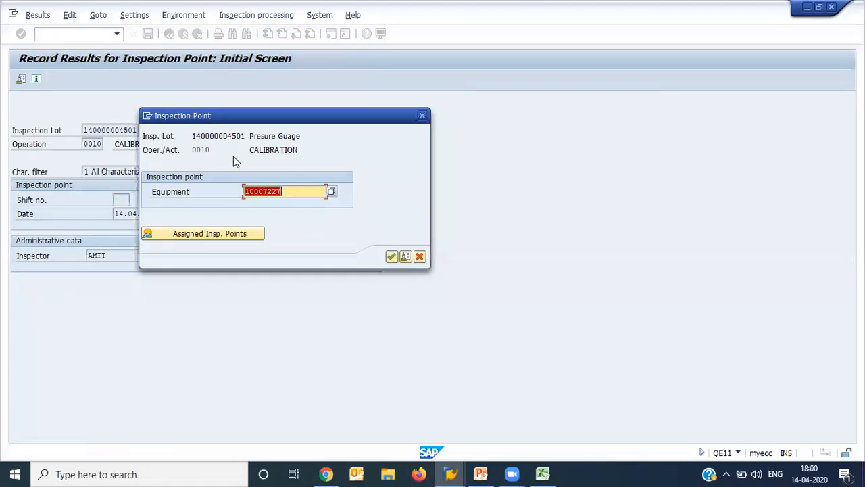
pyautogui.click(224, 136)
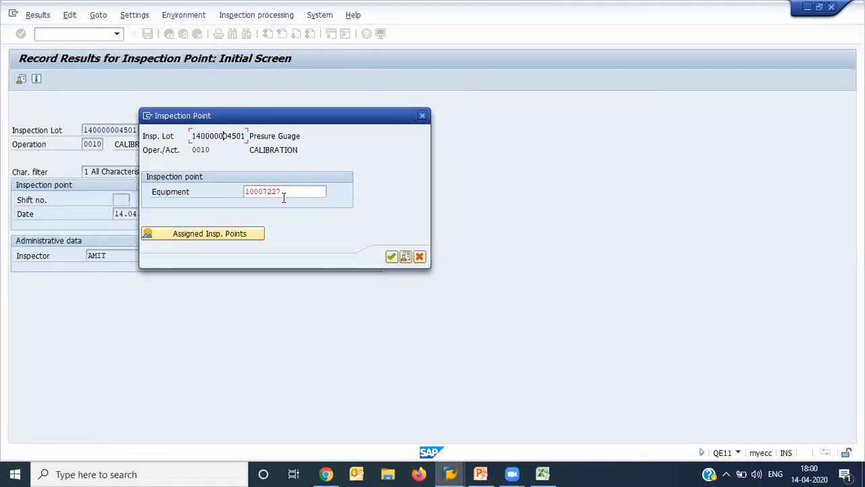
pyautogui.click(284, 196)
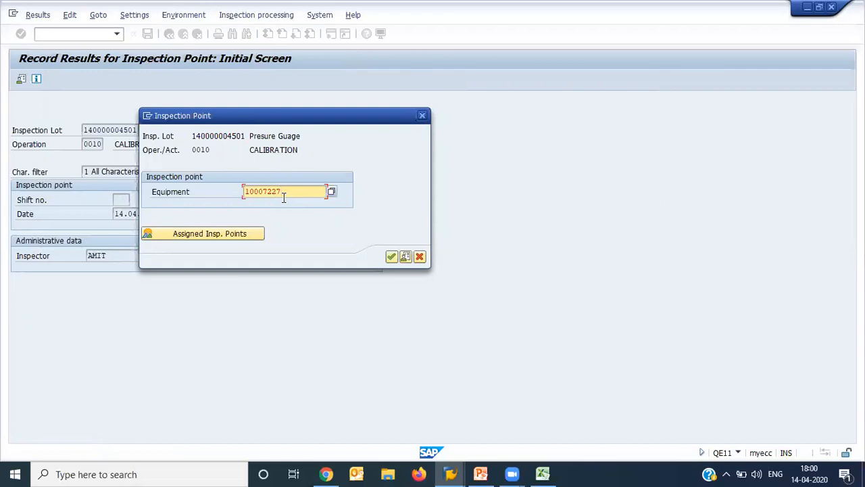
pyautogui.press('Return')
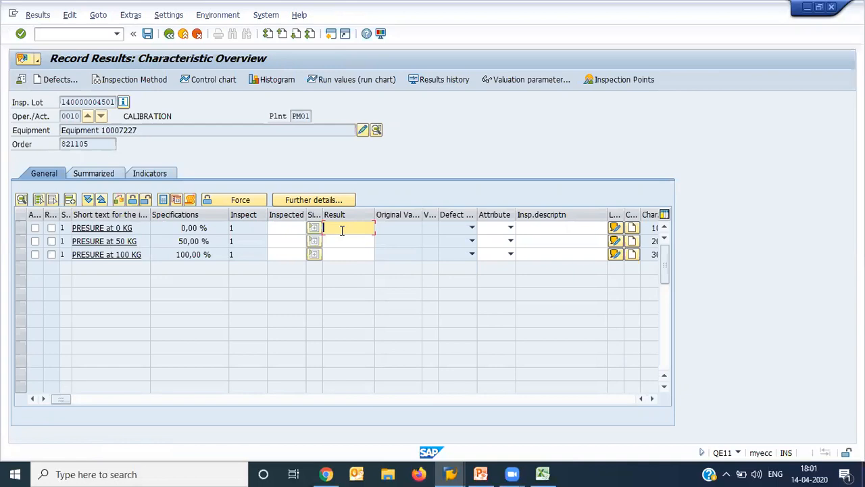
# - Enter the results 0, 50 and 100 for the pressure characteristics at 0, 50 and 100 KG
pyautogui.write('0')
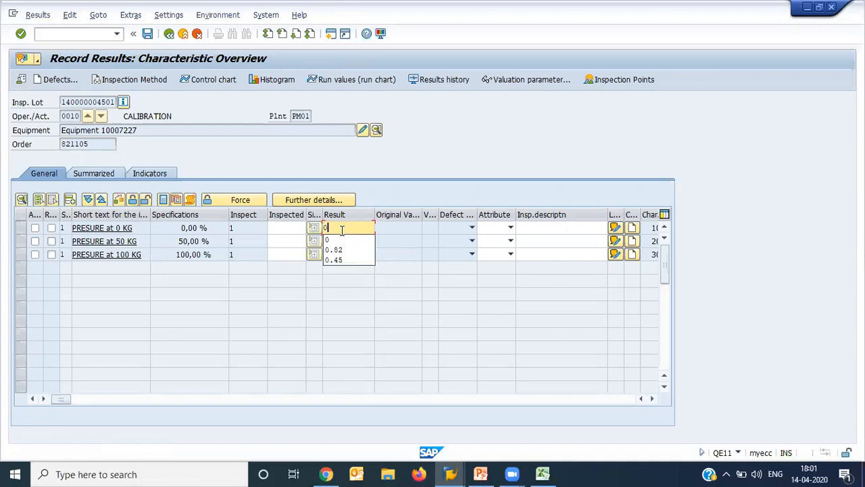
pyautogui.click(342, 230)
pyautogui.click(342, 239)
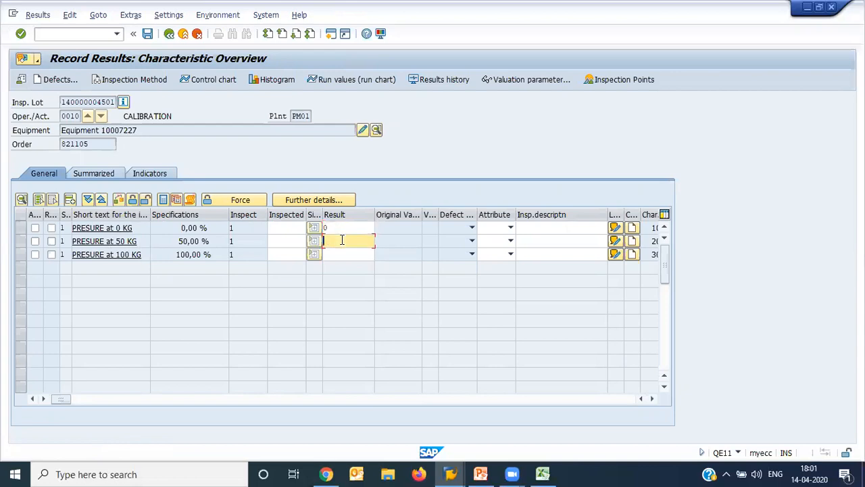
pyautogui.write('50')
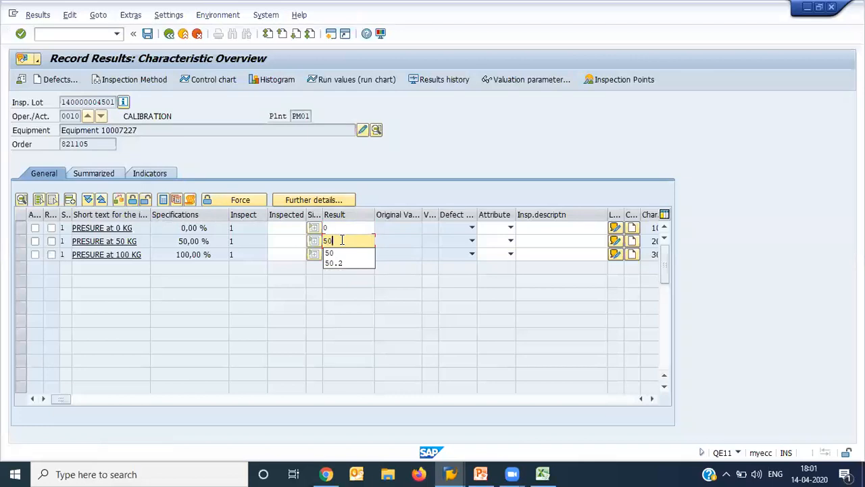
pyautogui.click(210, 242)
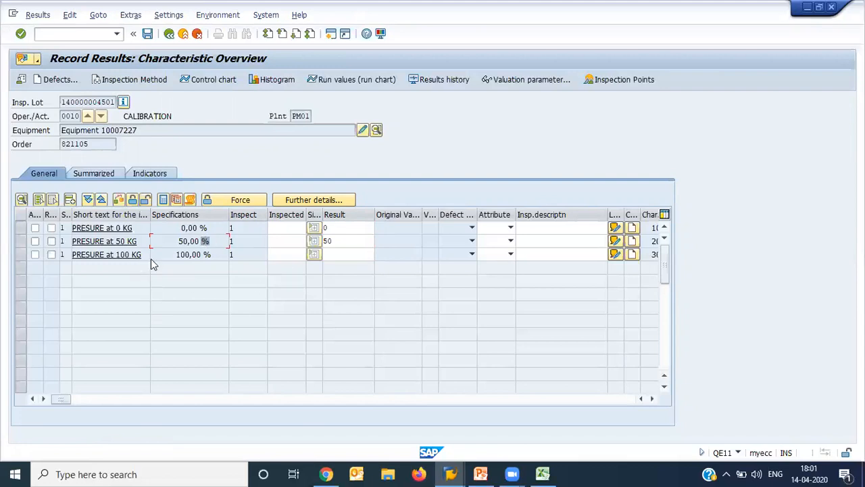
pyautogui.click(340, 256)
pyautogui.write('100')
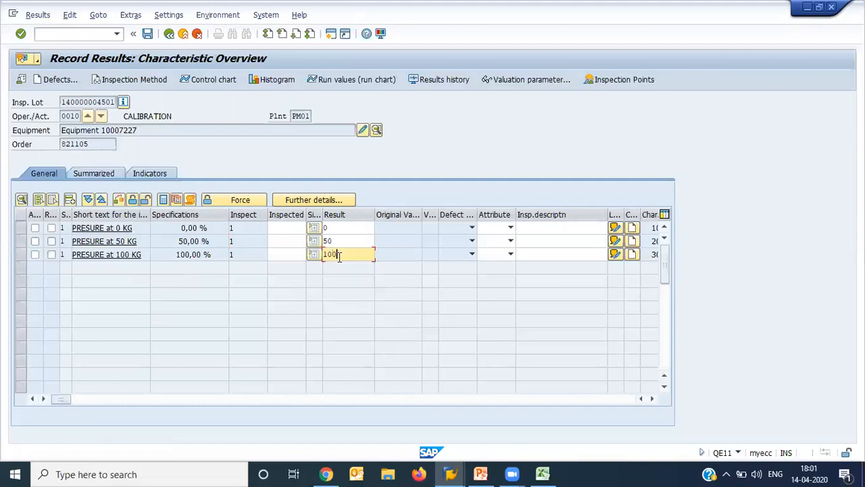
pyautogui.press('Return')
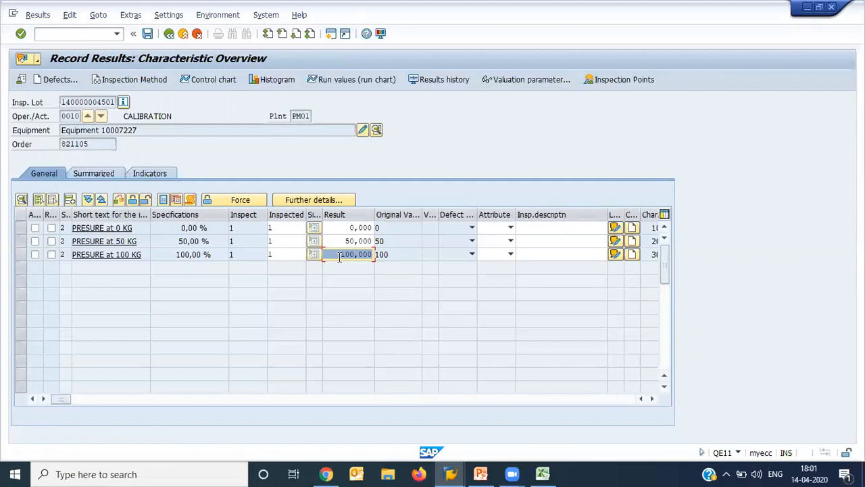
# - Close all three pressure characteristics, valuating each one as Accept
pyautogui.click(39, 200)
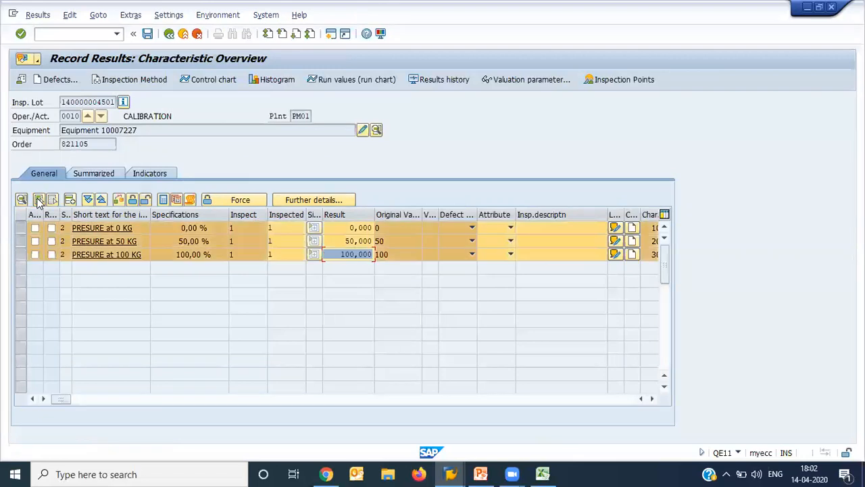
pyautogui.click(133, 202)
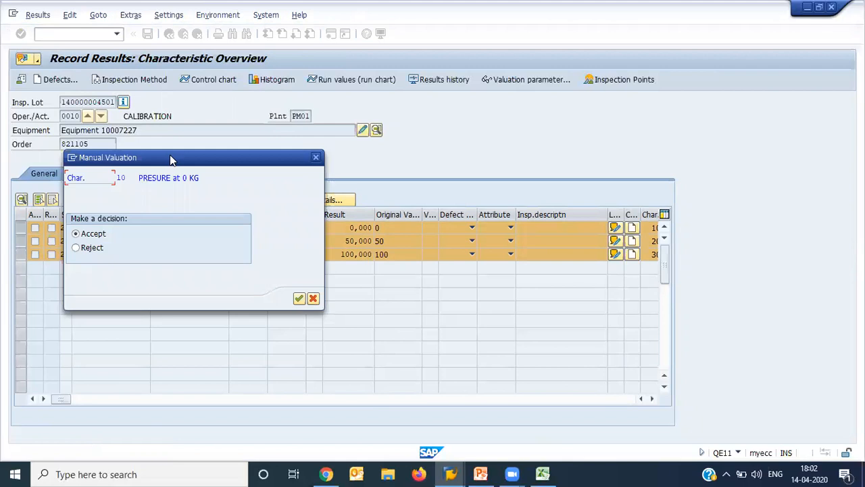
pyautogui.moveTo(171, 161); pyautogui.dragTo(596, 141)
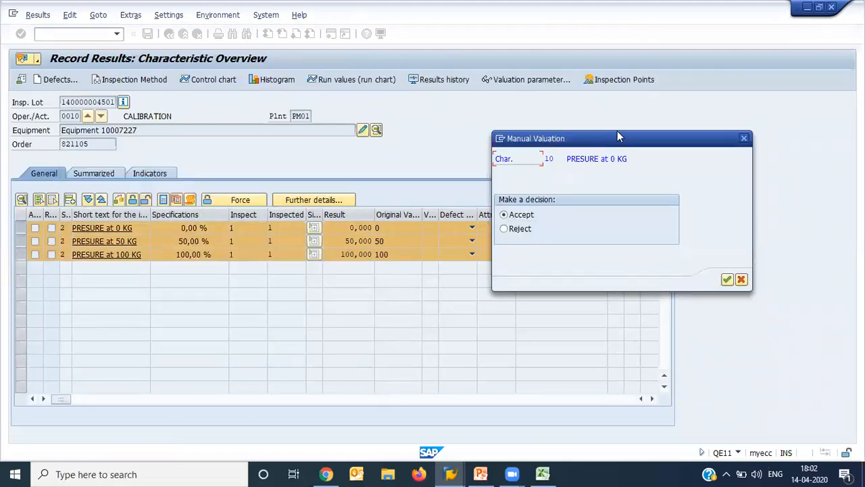
pyautogui.click(519, 229)
pyautogui.click(531, 218)
pyautogui.press('Return')
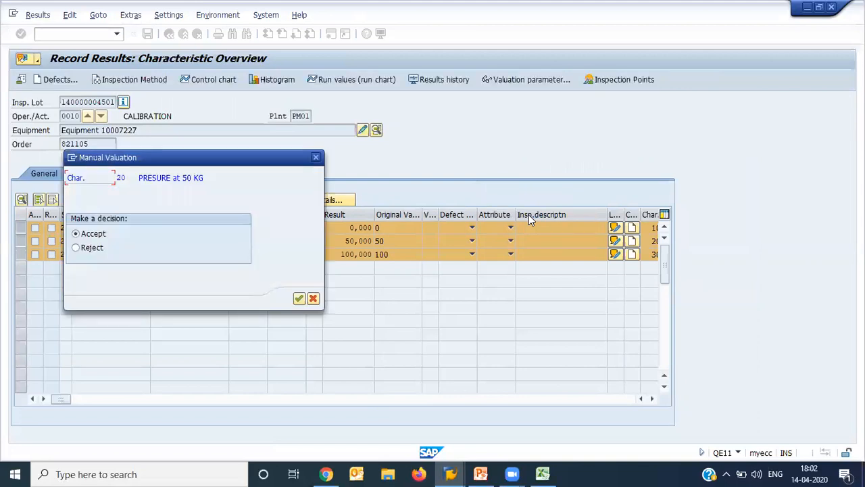
pyautogui.press('Return')
pyautogui.press('Return')
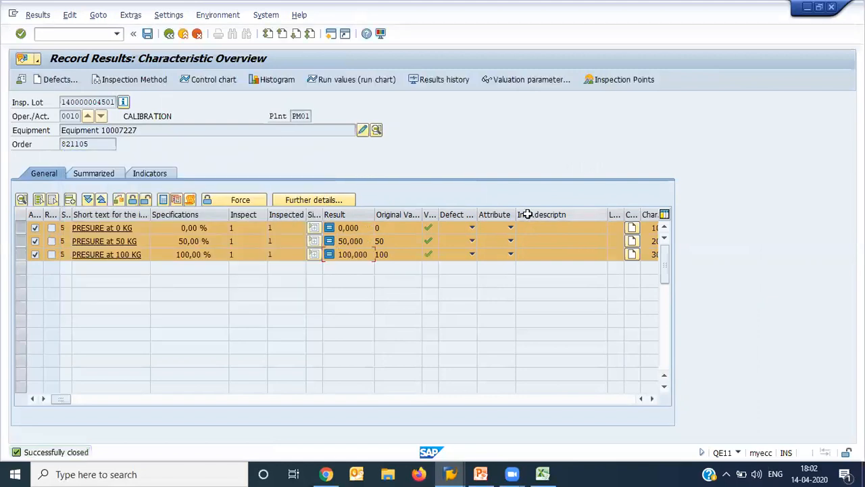
# - Save the results with the inspection point valuation Usable with Standard Follow-Up Activity and refresh the worklist
pyautogui.click(148, 37)
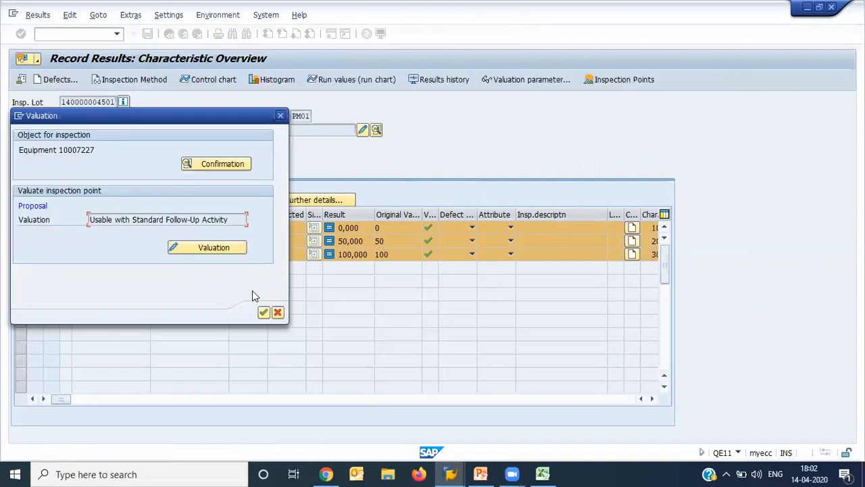
pyautogui.click(264, 311)
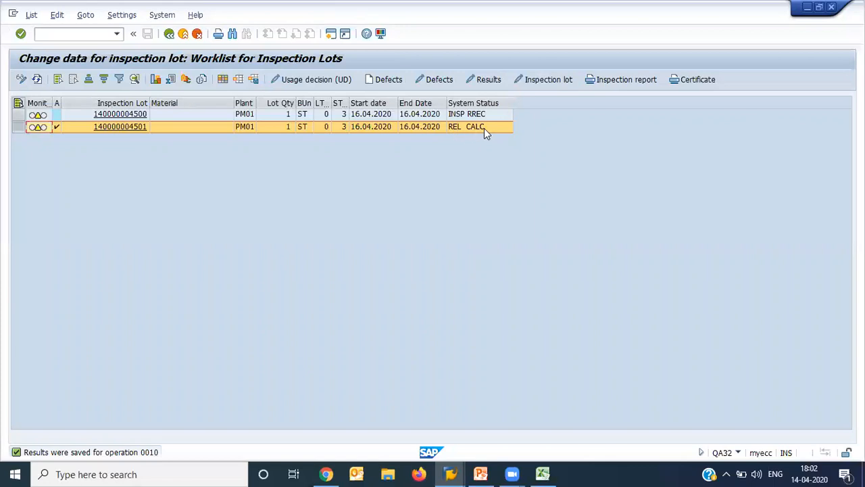
pyautogui.click(37, 80)
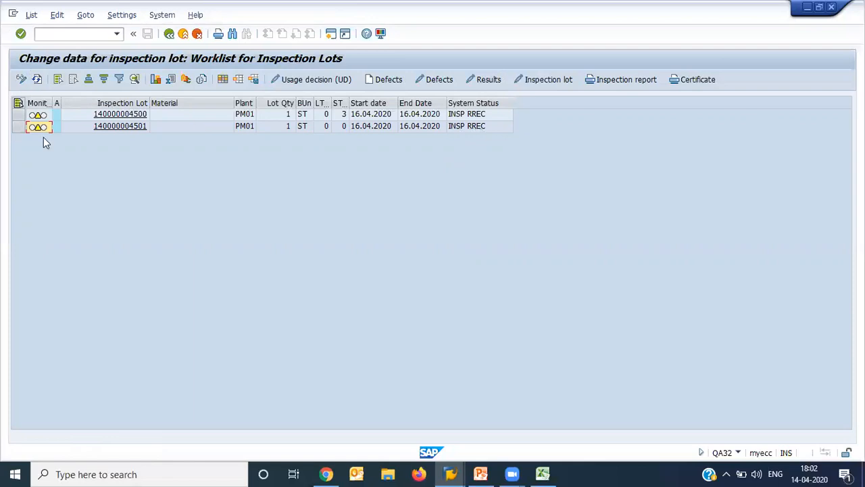
pyautogui.click(19, 128)
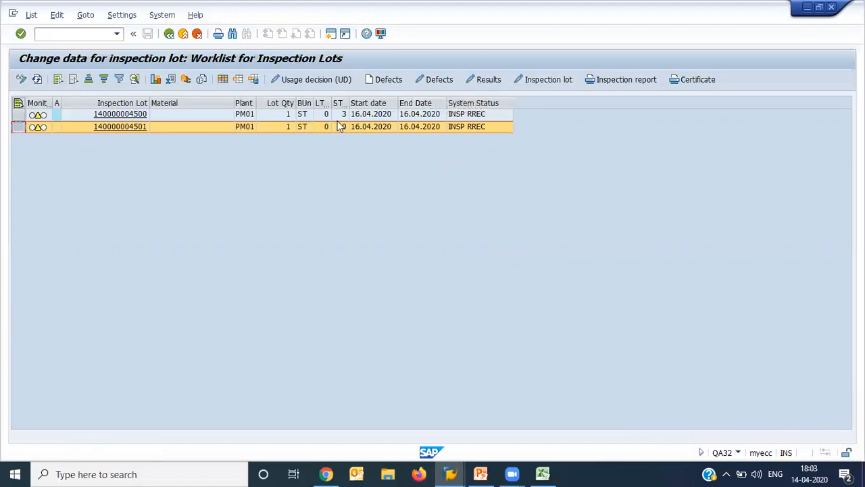
pyautogui.click(330, 81)
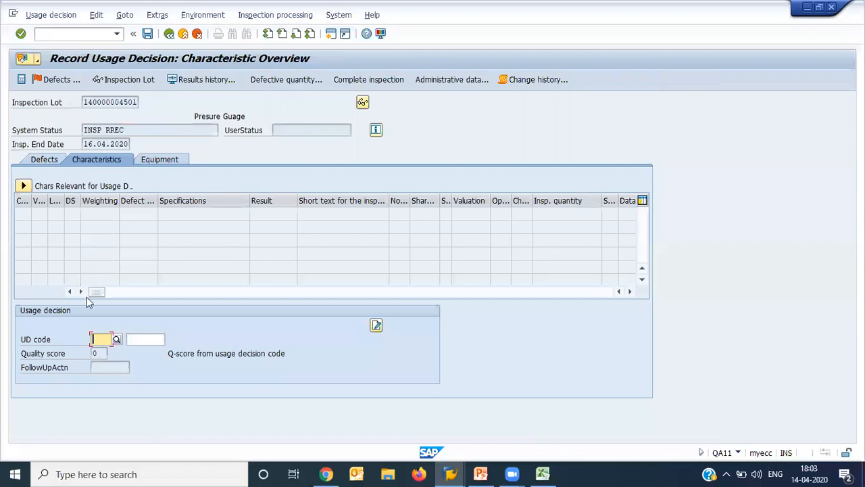
pyautogui.write('A')
pyautogui.click(115, 339)
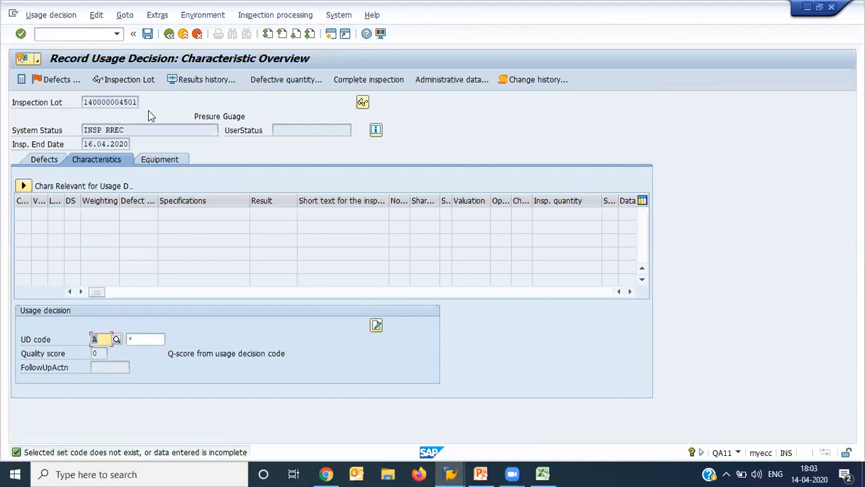
pyautogui.click(147, 33)
pyautogui.click(183, 33)
pyautogui.click(222, 233)
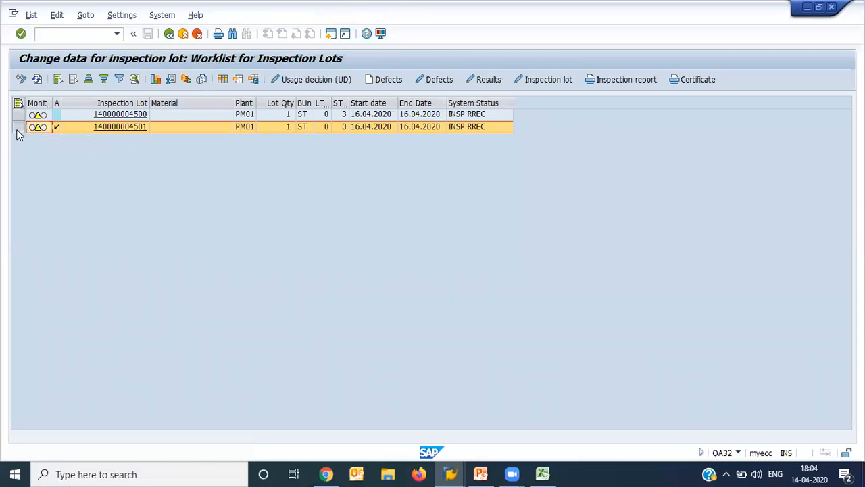
pyautogui.click(617, 81)
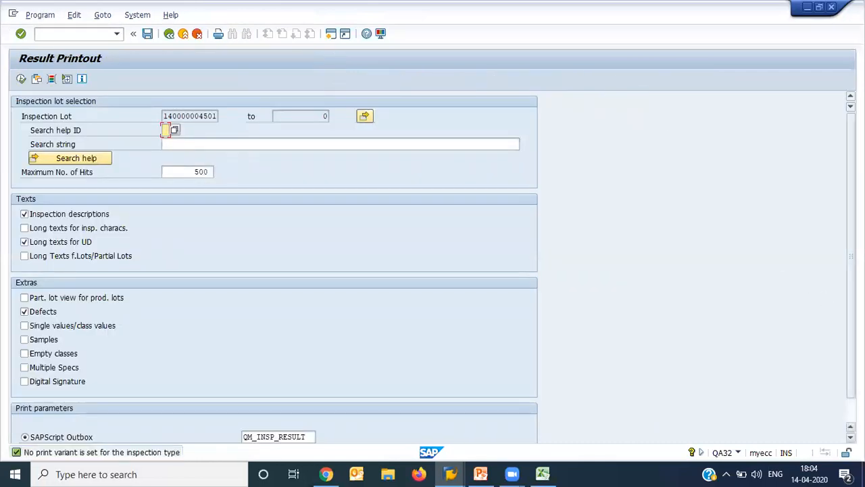
pyautogui.click(293, 437)
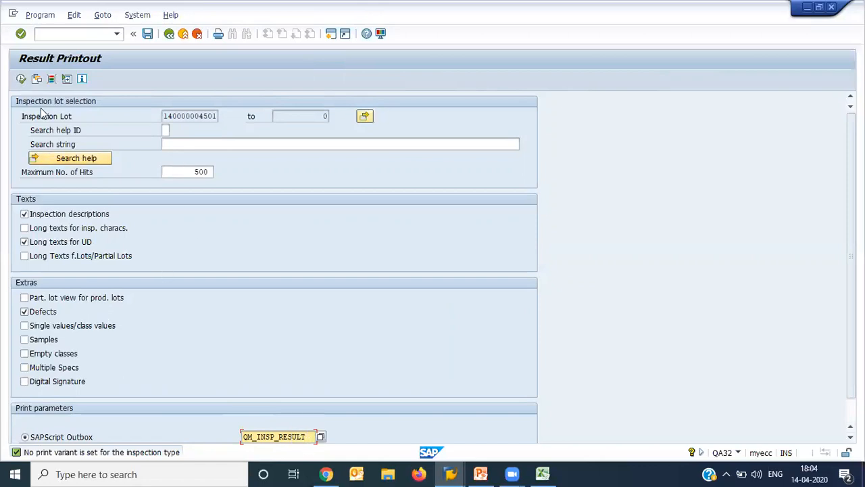
pyautogui.click(22, 80)
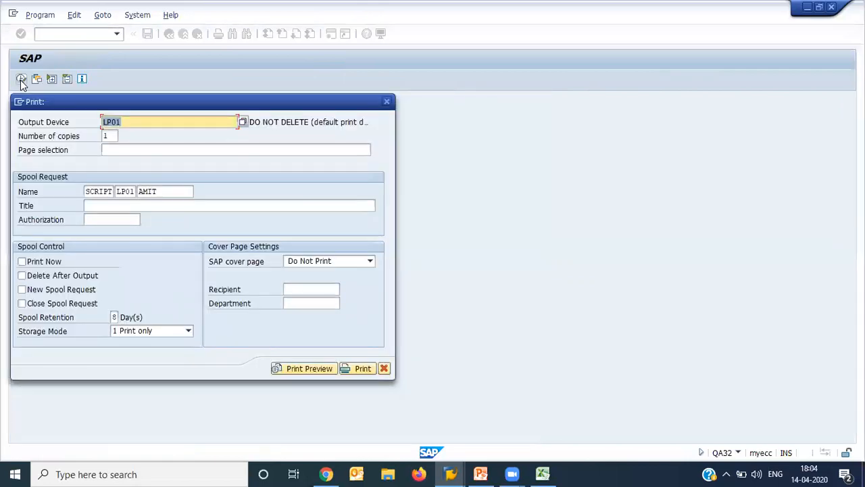
pyautogui.click(311, 369)
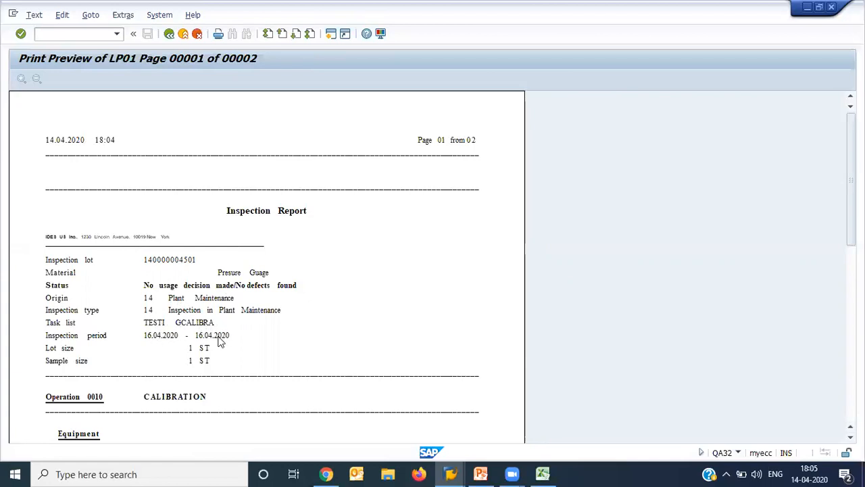
pyautogui.scroll(-4, 219, 342)
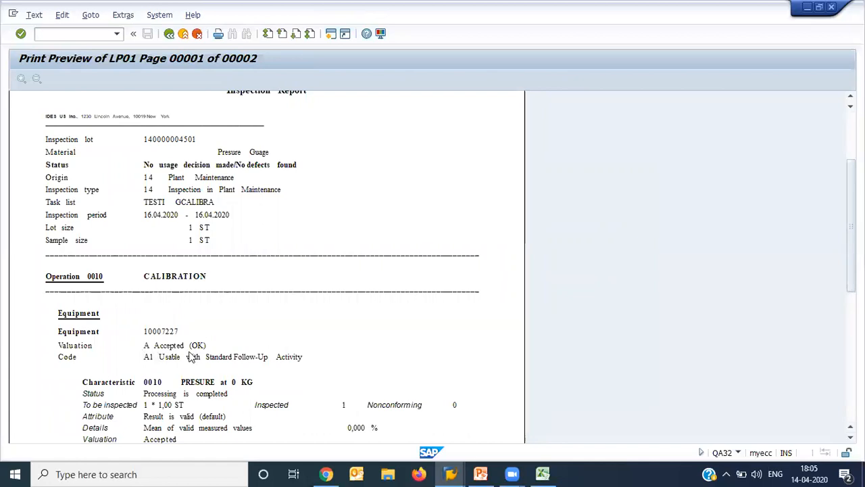
pyautogui.scroll(-5, 191, 356)
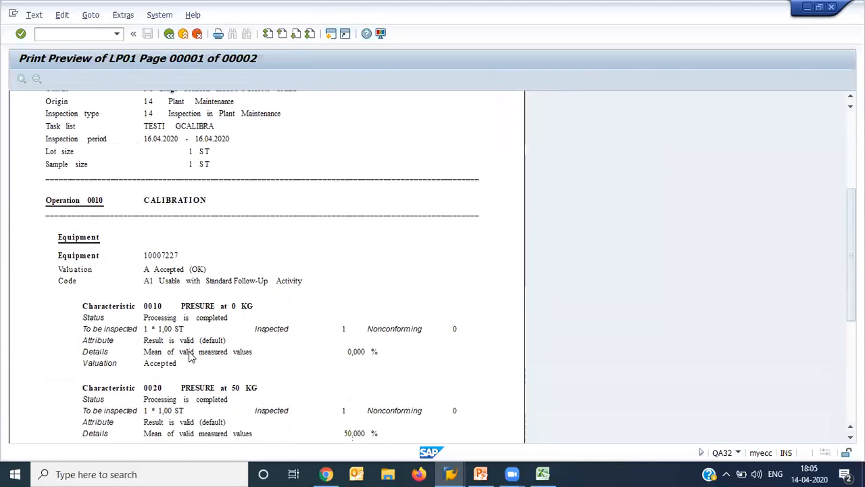
pyautogui.scroll(-3, 191, 357)
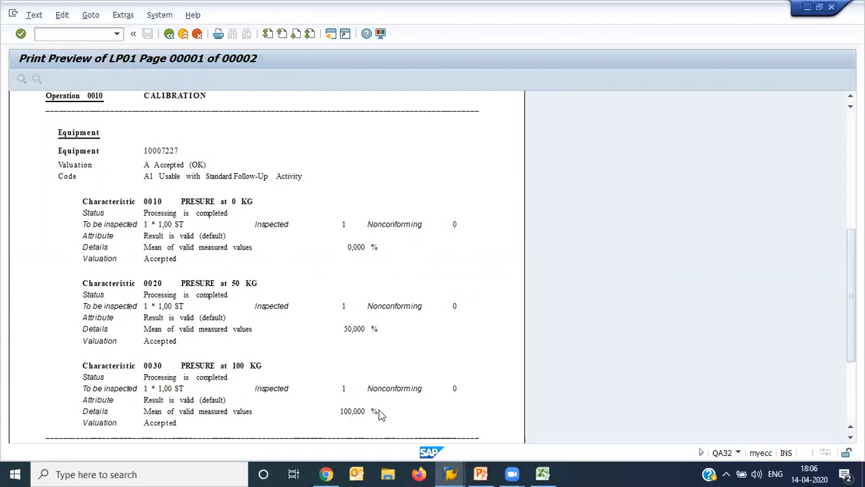
pyautogui.scroll(-3, 380, 415)
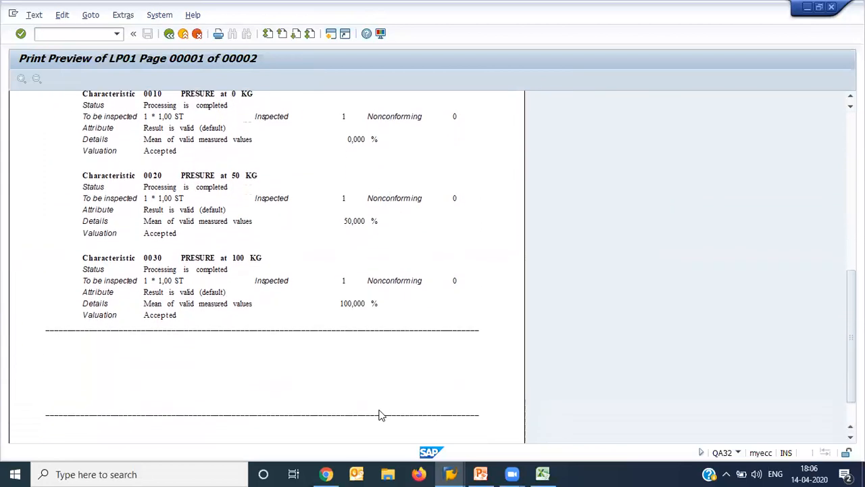
pyautogui.scroll(3, 379, 415)
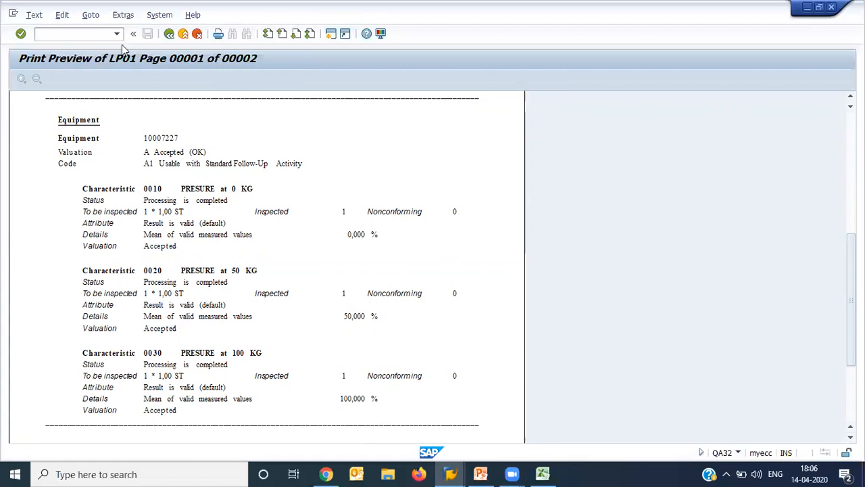
# - Close the report preview and result printout, refresh the inspection lot worklist and return to the SAP Easy Access screen
pyautogui.click(169, 35)
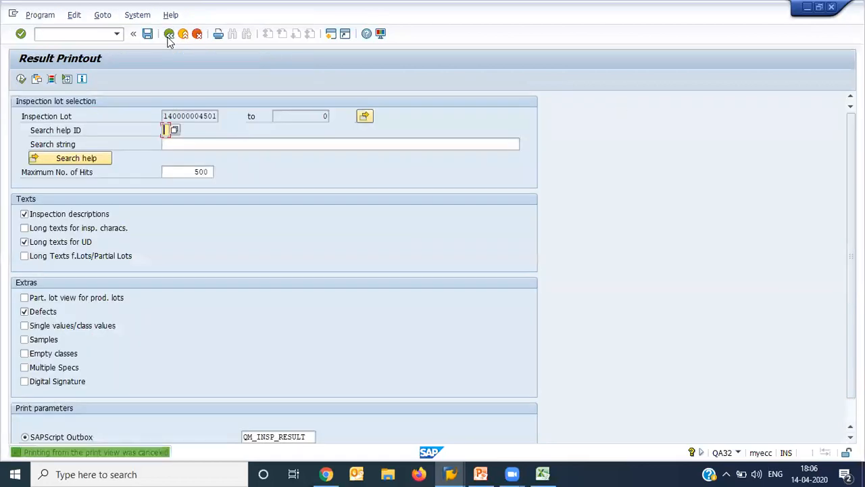
pyautogui.click(147, 34)
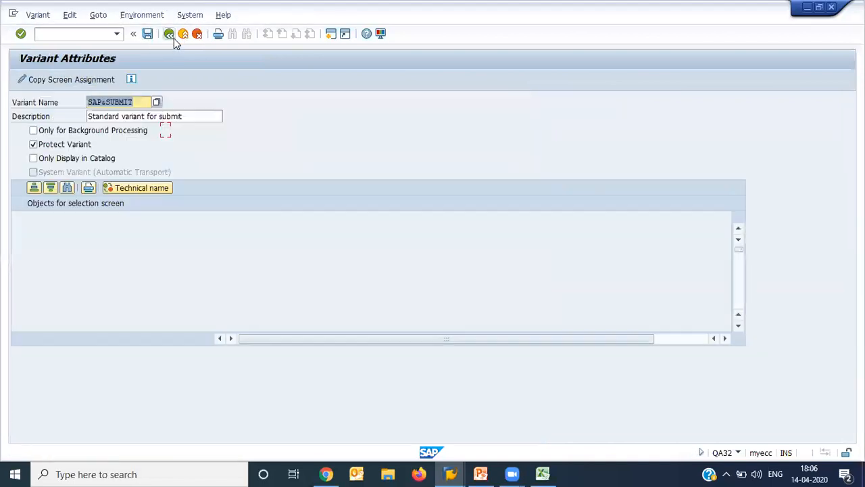
pyautogui.click(172, 38)
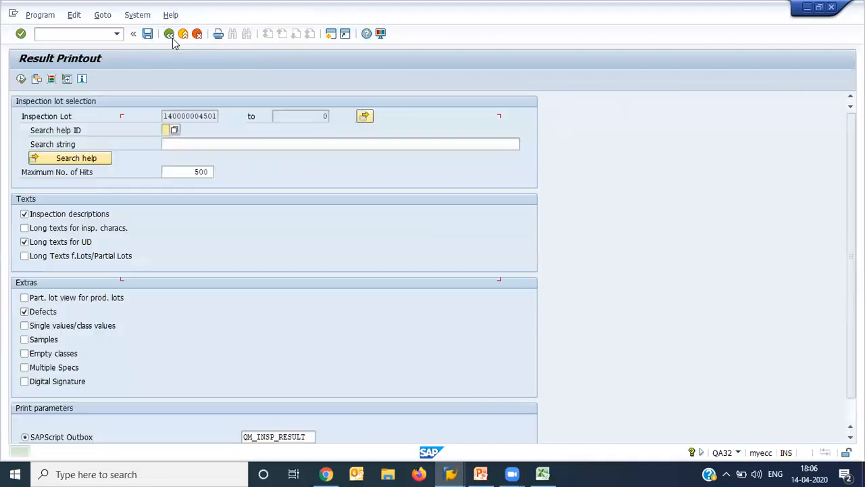
pyautogui.click(173, 38)
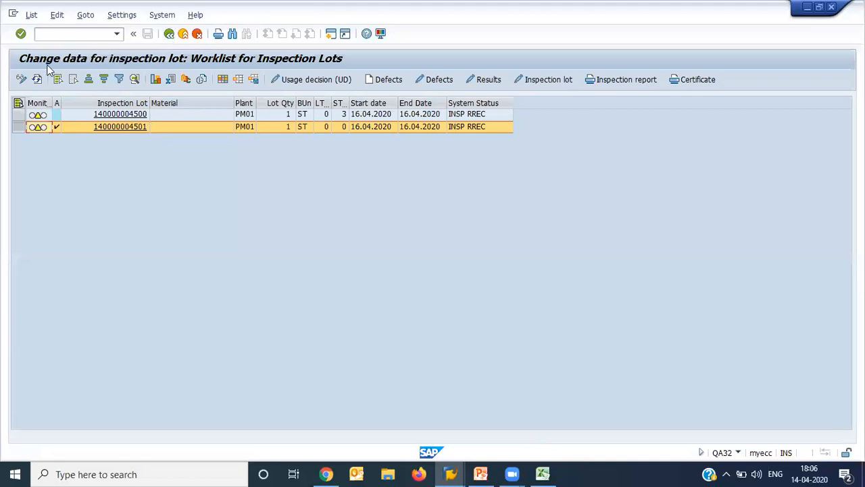
pyautogui.click(38, 80)
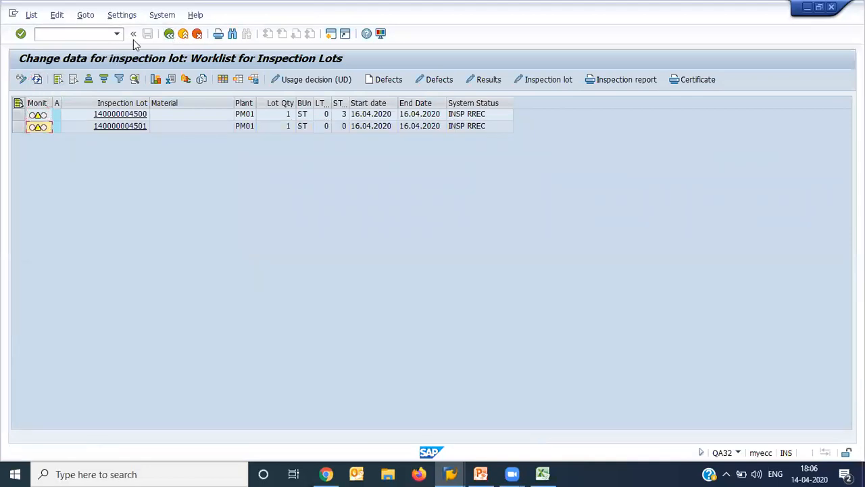
pyautogui.click(169, 38)
pyautogui.click(169, 38)
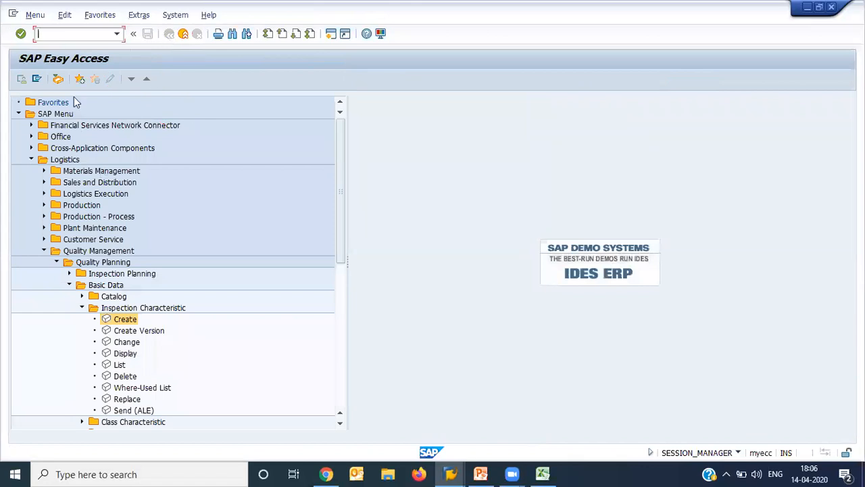
# - Run transaction IW38 to list the maintenance orders of order type PM06 in maintenance plant PM01
pyautogui.write('IW38')
pyautogui.press('Return')
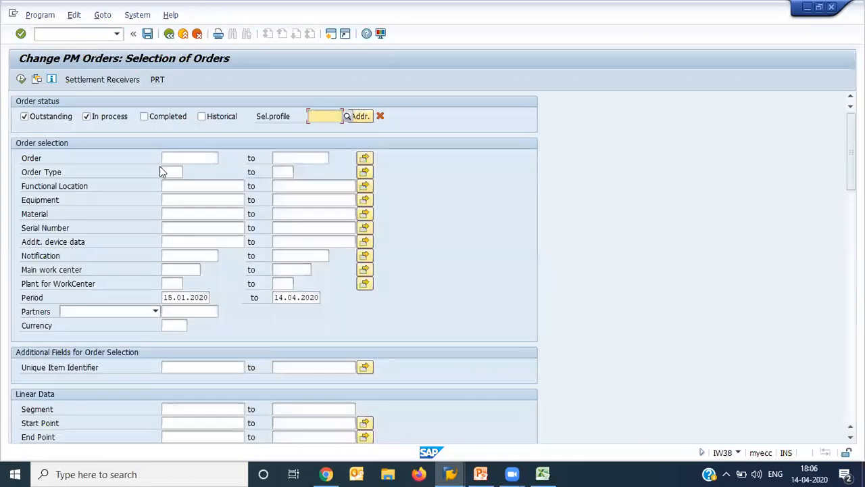
pyautogui.click(162, 171)
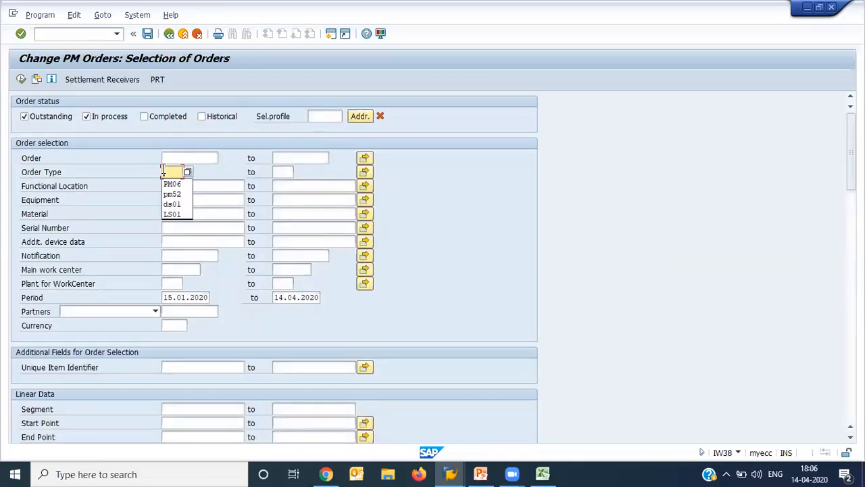
pyautogui.scroll(-15, 162, 173)
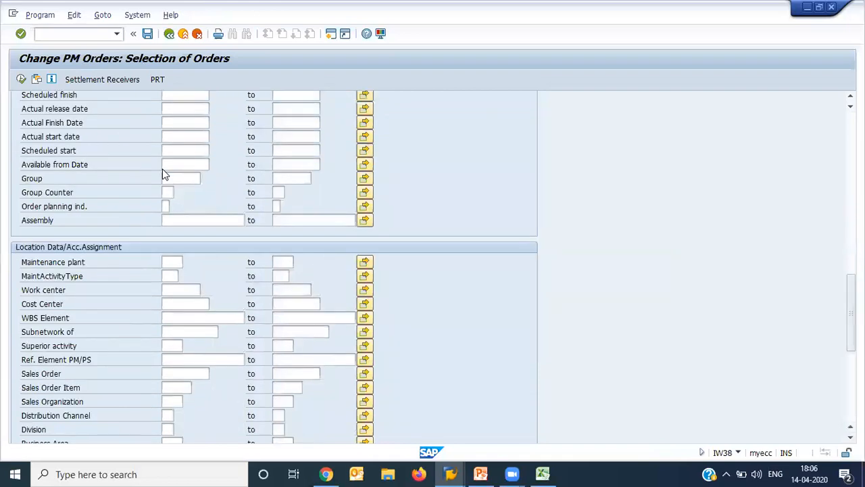
pyautogui.click(175, 259)
pyautogui.press('Down')
pyautogui.press('Return')
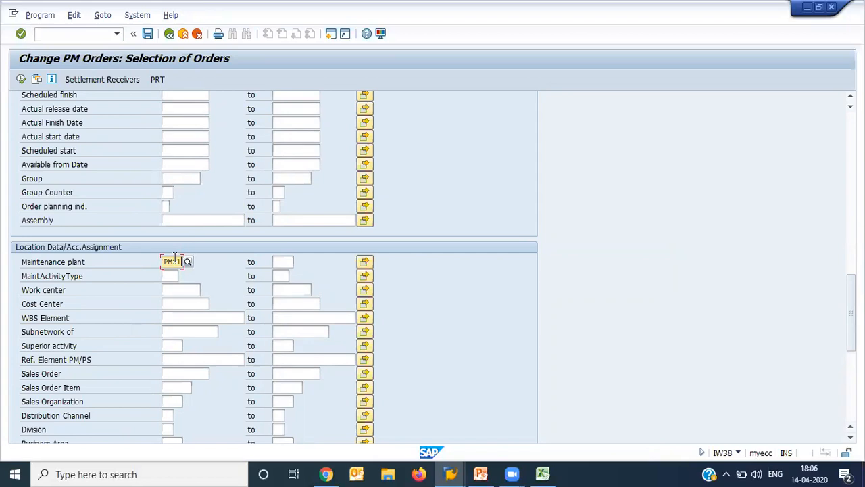
pyautogui.scroll(15, 175, 260)
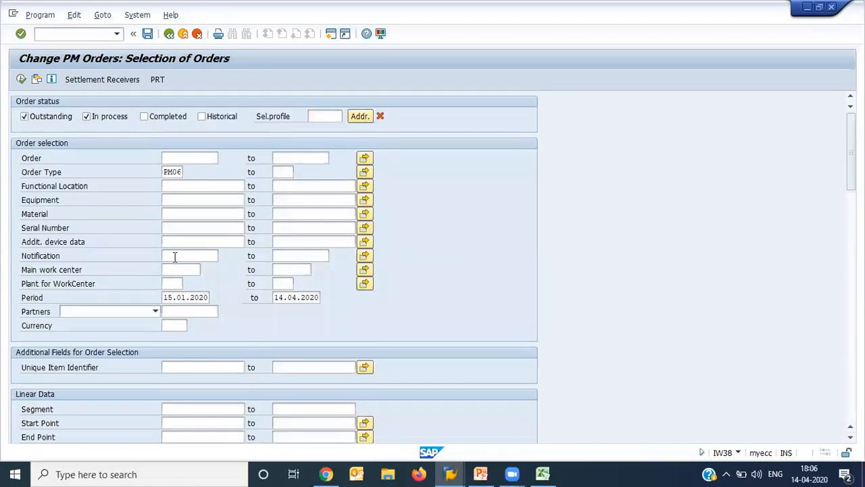
pyautogui.click(20, 79)
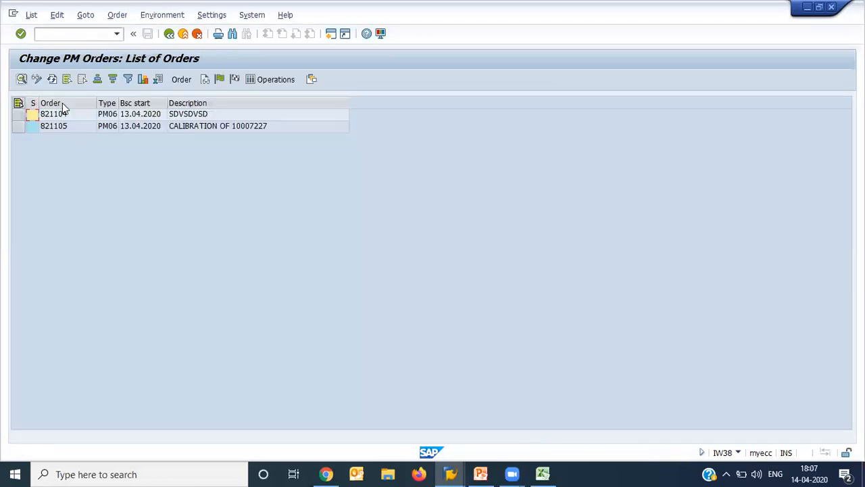
# - Open the order described as CALIBRATION OF 10007227 from the list and look through its header data
pyautogui.click(24, 127)
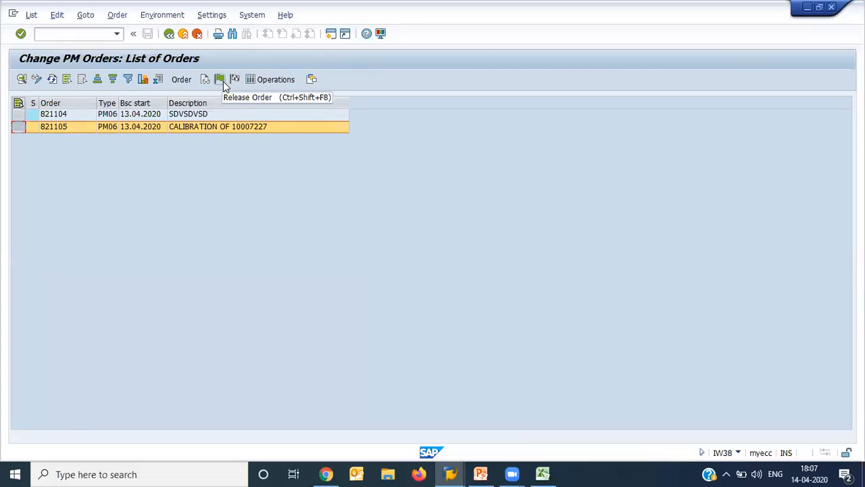
pyautogui.click(73, 126)
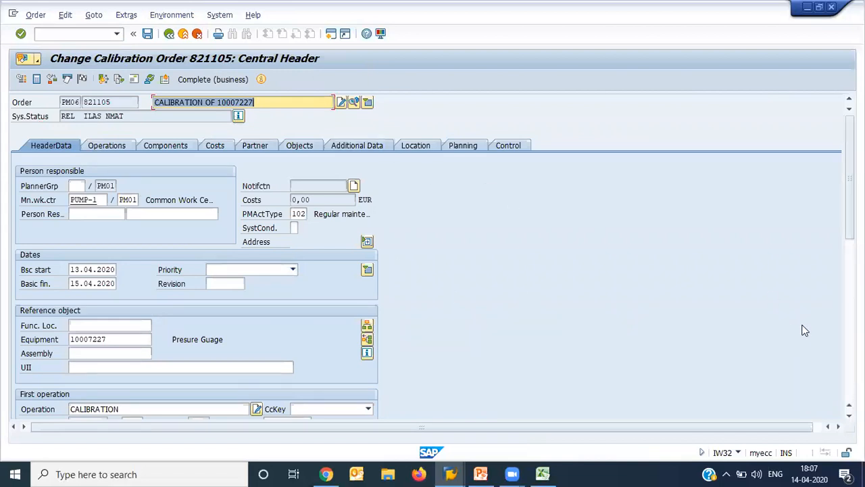
pyautogui.click(850, 386)
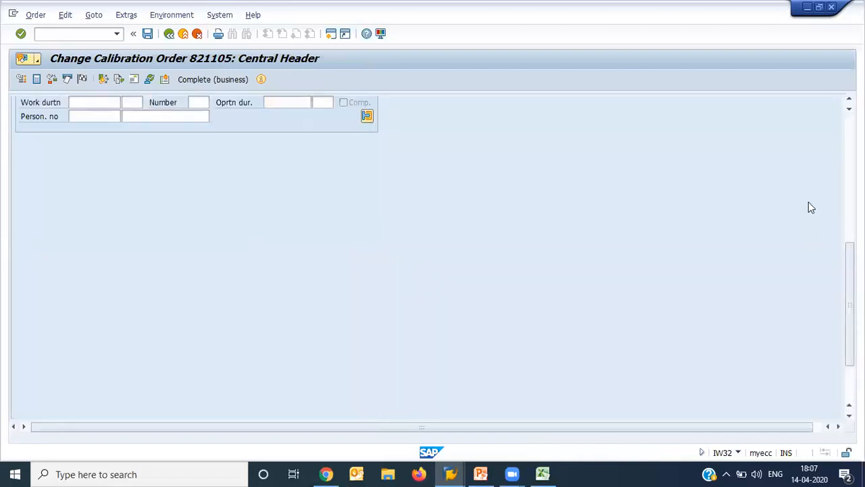
pyautogui.click(850, 196)
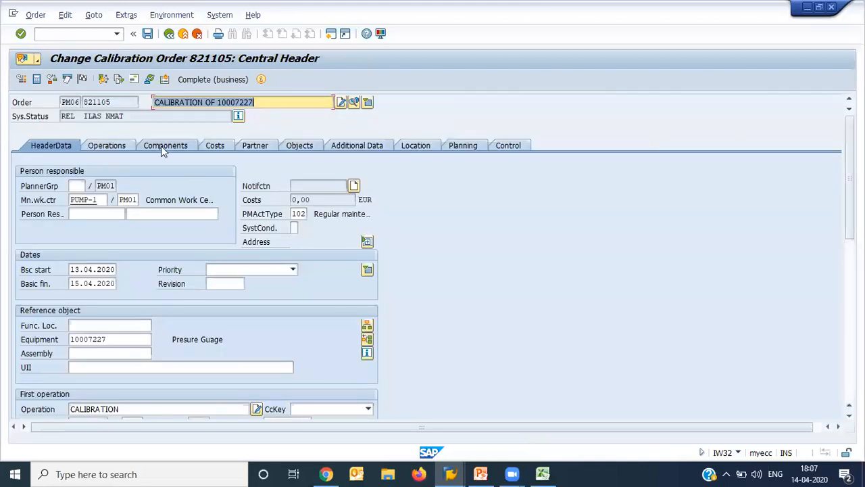
# - Add operation 0020 with the short text REPAIR WORK and control key PM01 to the calibration order
pyautogui.click(111, 146)
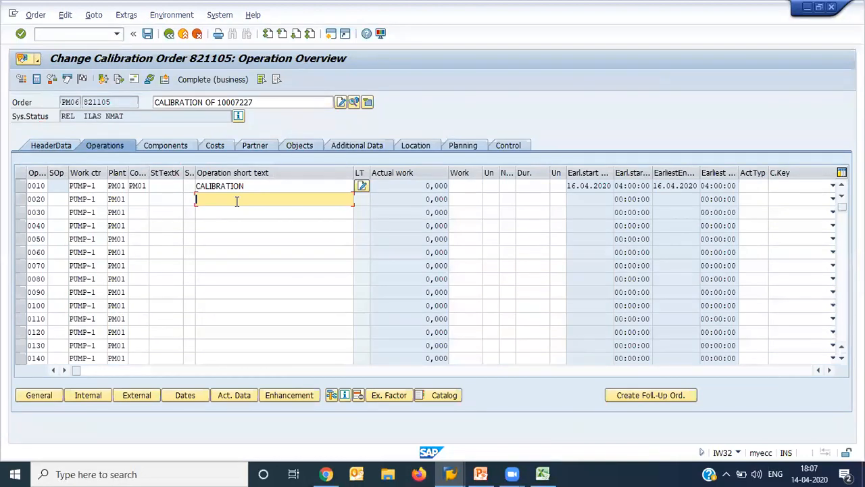
pyautogui.write('REPAIR WORK')
pyautogui.press('Return')
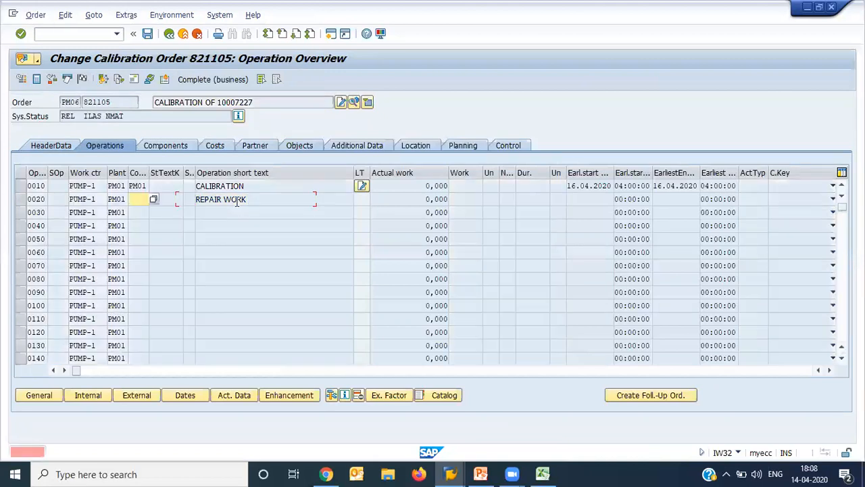
pyautogui.press('Down')
pyautogui.press('Down')
pyautogui.press('Down')
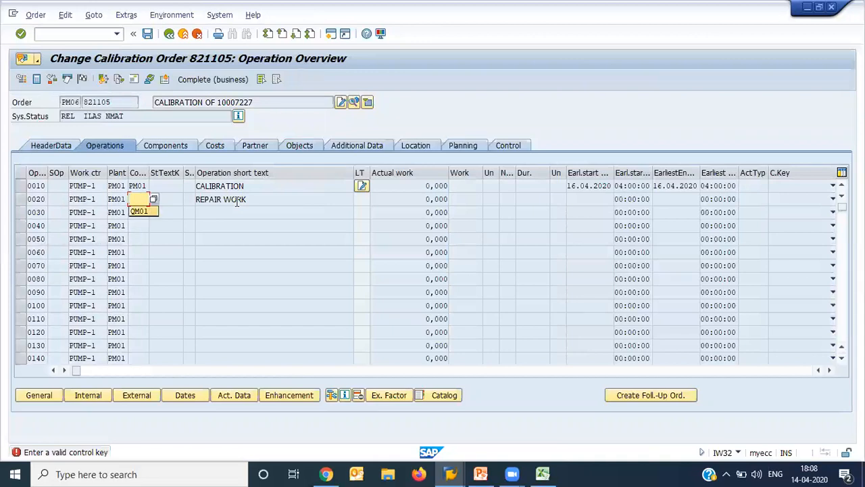
pyautogui.write('PM01')
pyautogui.press('Return')
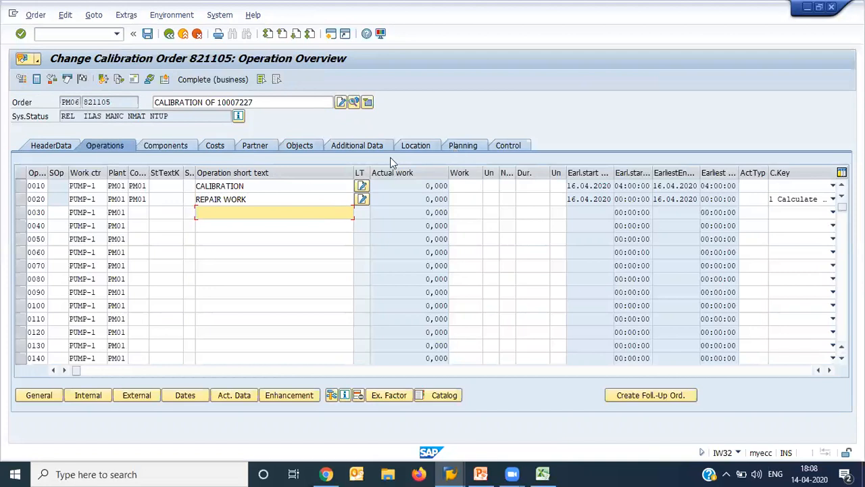
# - Examine the calibration order's planning data, checking the maintenance plan and maintenance item that generated the order
pyautogui.click(470, 147)
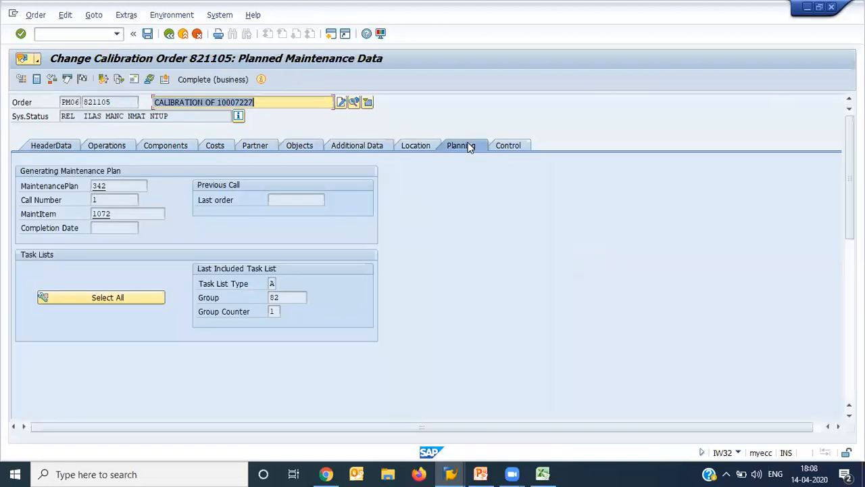
pyautogui.click(122, 185)
pyautogui.moveTo(116, 185); pyautogui.dragTo(69, 181)
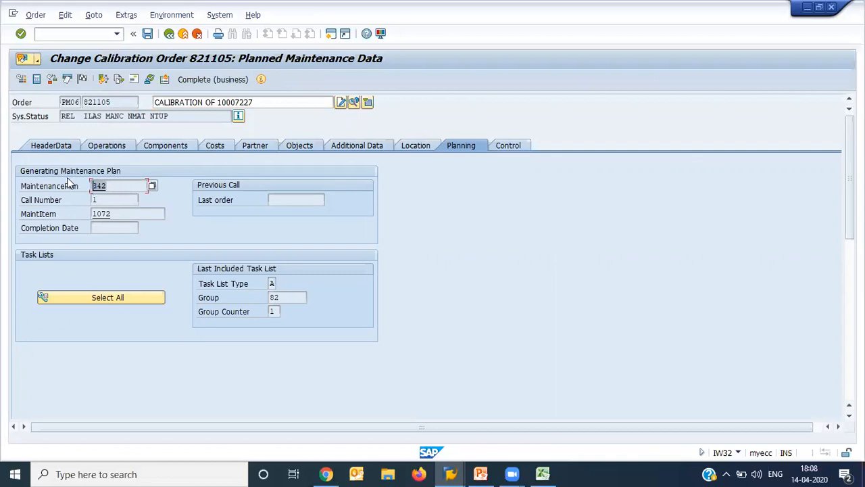
pyautogui.click(120, 102)
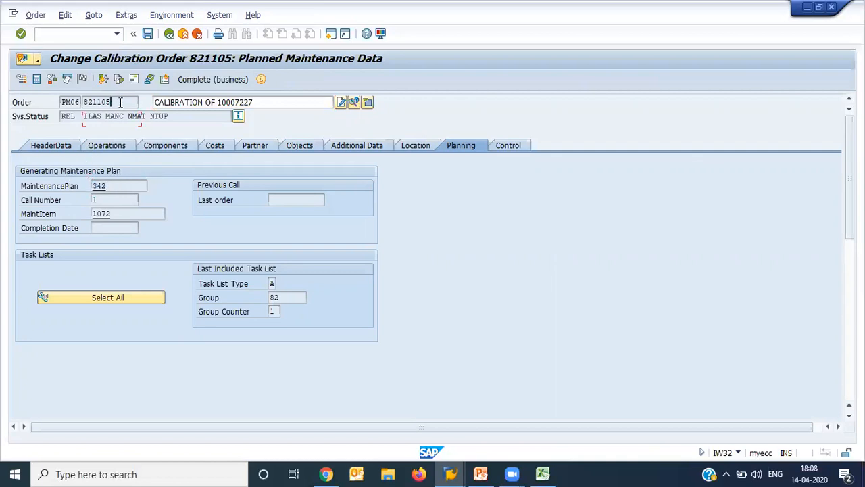
pyautogui.moveTo(120, 103); pyautogui.dragTo(77, 102)
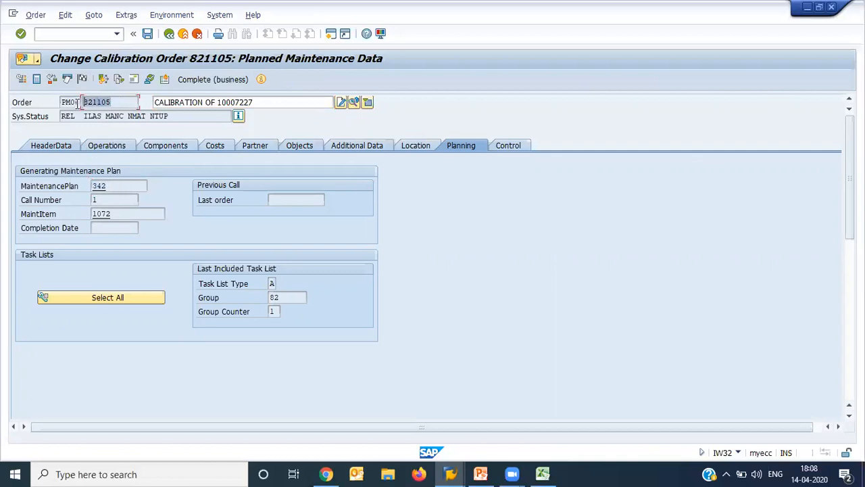
pyautogui.click(120, 184)
pyautogui.moveTo(119, 183); pyautogui.dragTo(86, 185)
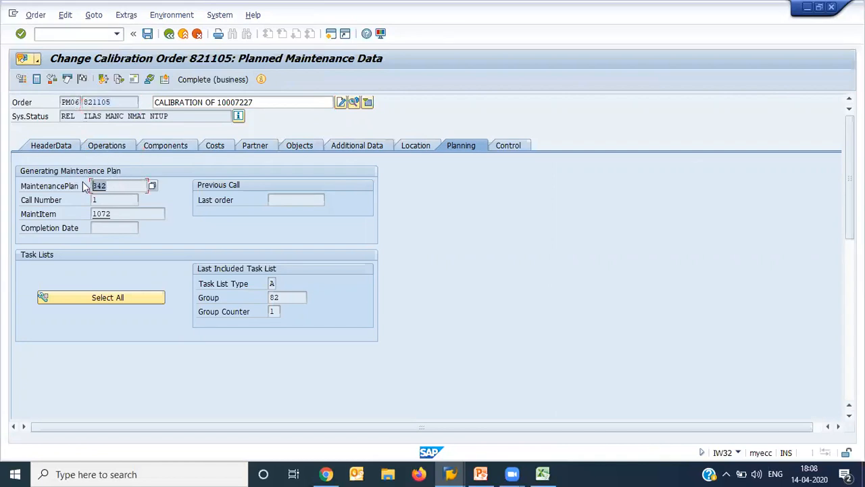
pyautogui.click(122, 214)
pyautogui.moveTo(122, 213); pyautogui.dragTo(79, 216)
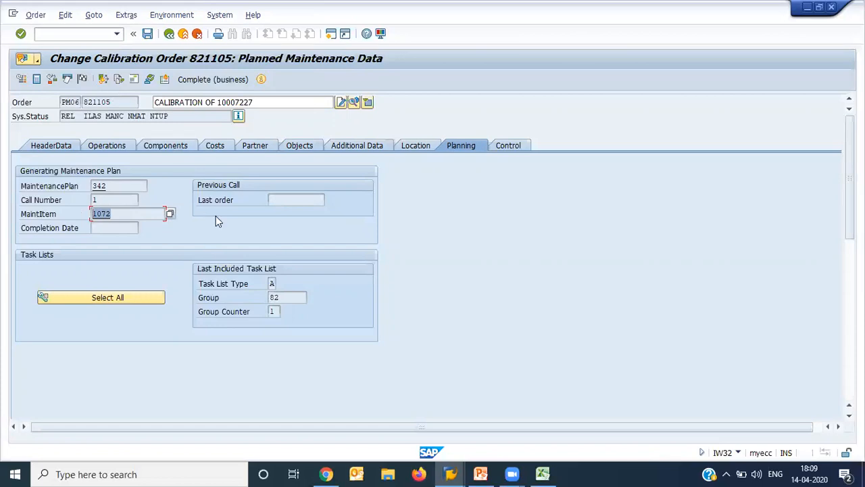
# - Examine the type, group and group counter of the task list last included in the calibration order
pyautogui.click(285, 301)
pyautogui.moveTo(284, 302); pyautogui.dragTo(250, 300)
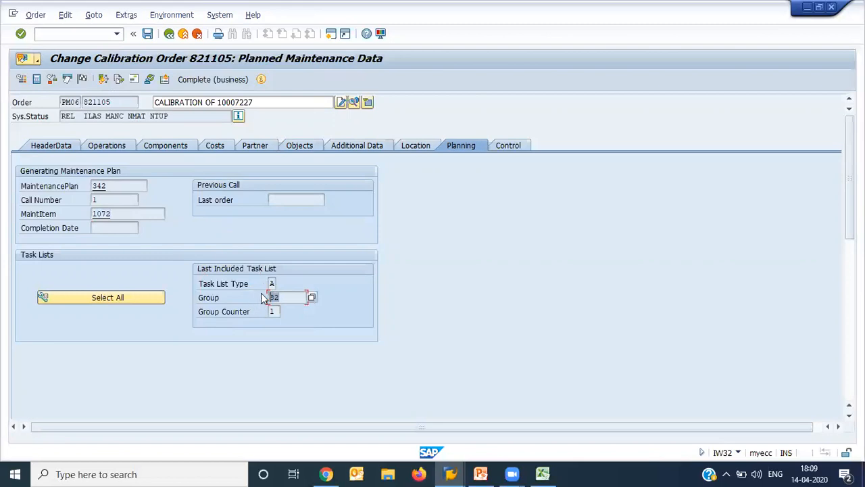
pyautogui.click(271, 284)
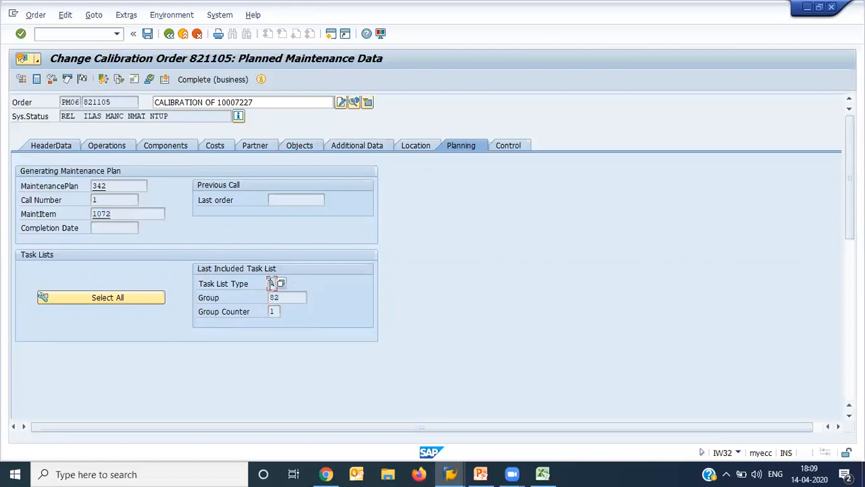
pyautogui.click(273, 312)
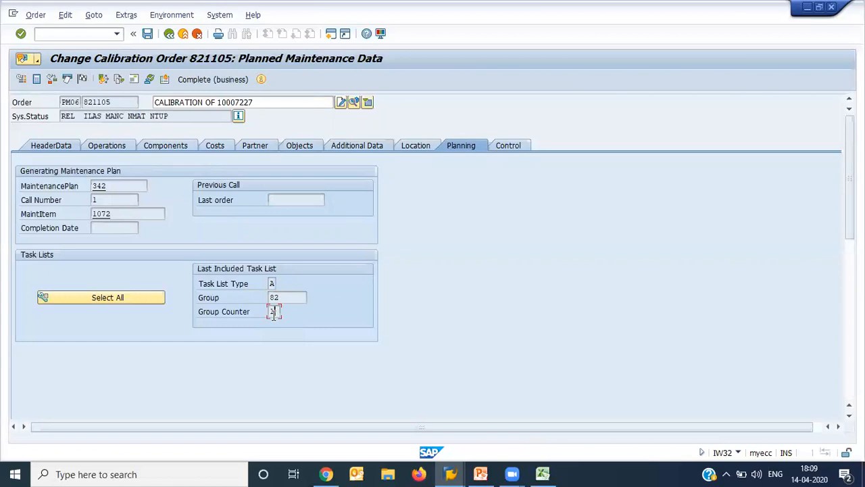
# - Maintain the calibration order's settlement rule with category CTR and the LAM Cost Center as receiver at 100 percent
pyautogui.click(65, 147)
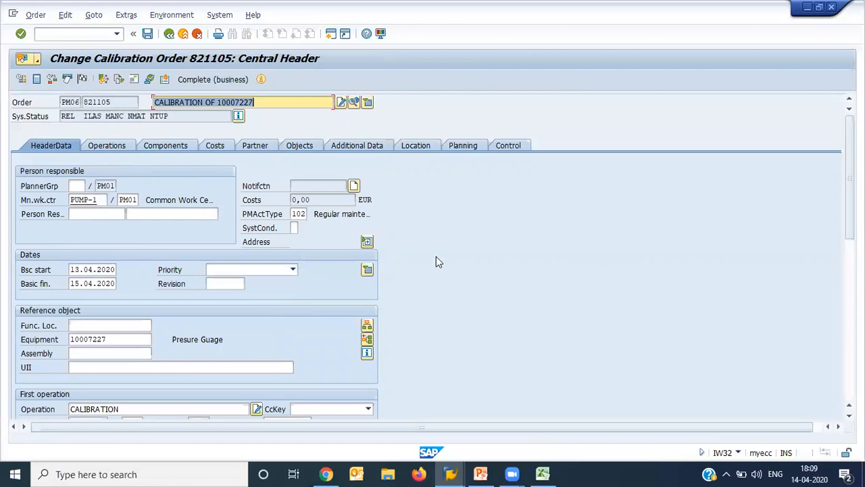
pyautogui.click(81, 80)
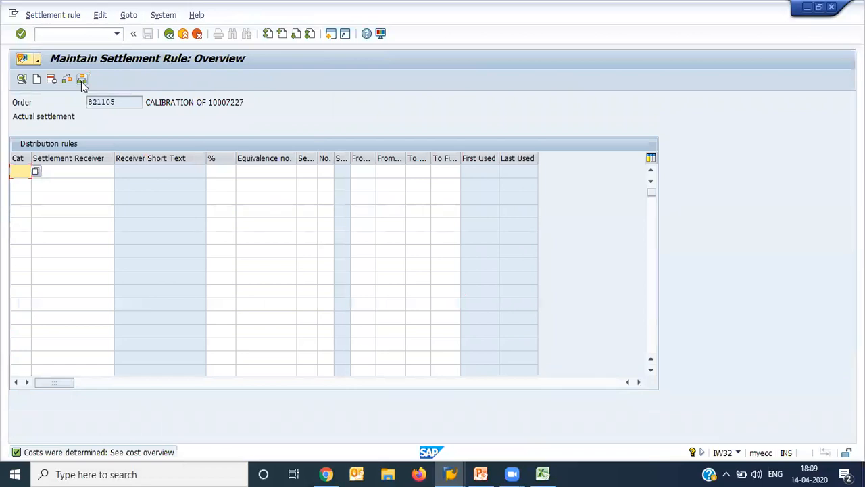
pyautogui.press('BackSpace')
pyautogui.write('CTR')
pyautogui.press('Tab')
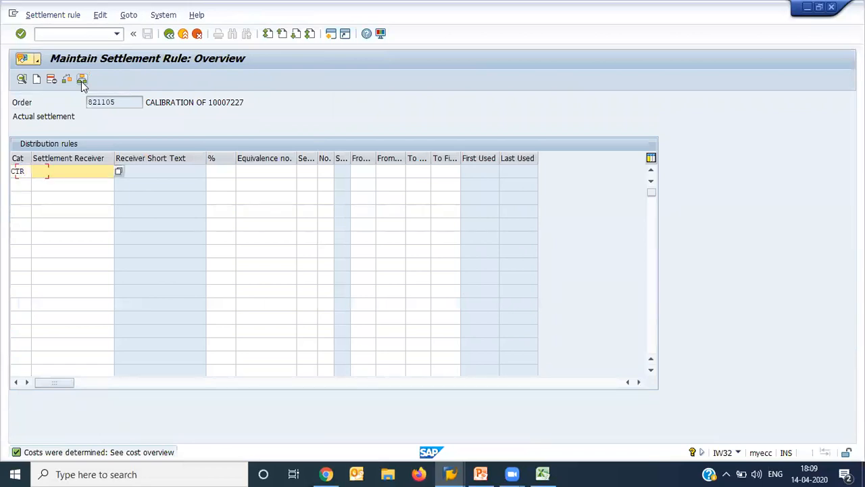
pyautogui.press('BackSpace')
pyautogui.press('Down')
pyautogui.press('Return')
pyautogui.press('Tab')
pyautogui.press('BackSpace')
pyautogui.press('Down')
pyautogui.press('Return')
pyautogui.press('Return')
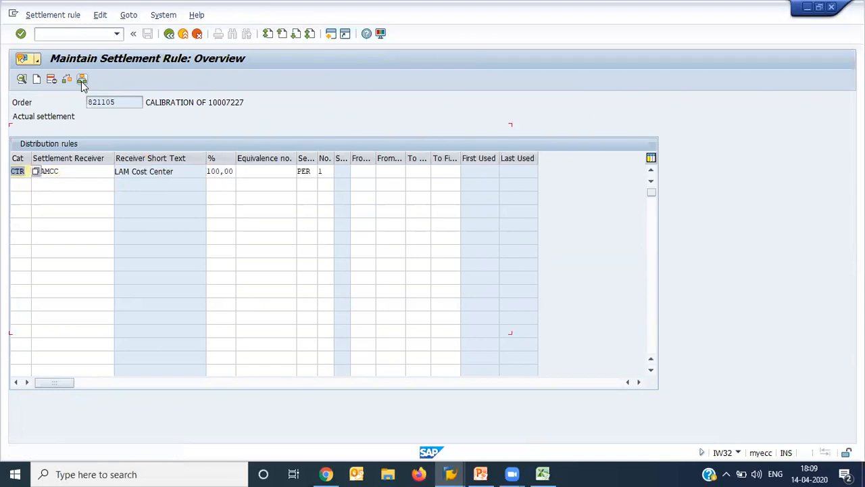
# - Return to the order header and technically complete the order with reference date 14.04.2020, completing its notifications too
pyautogui.click(169, 34)
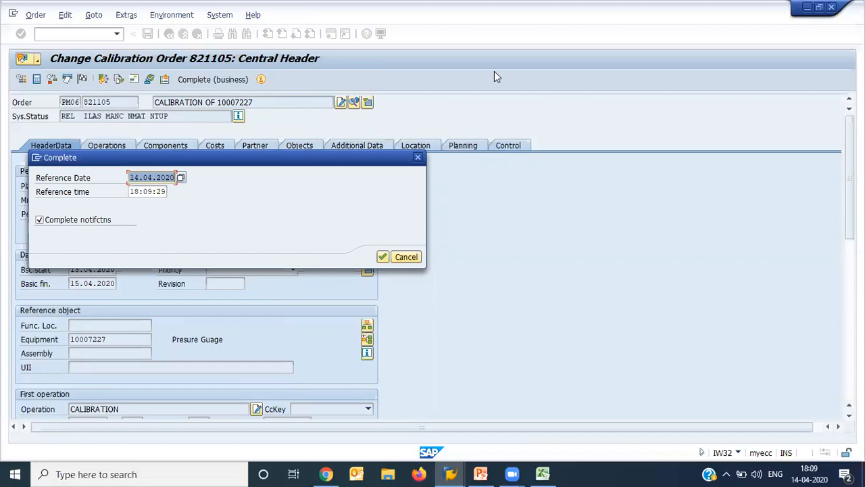
pyautogui.press('Return')
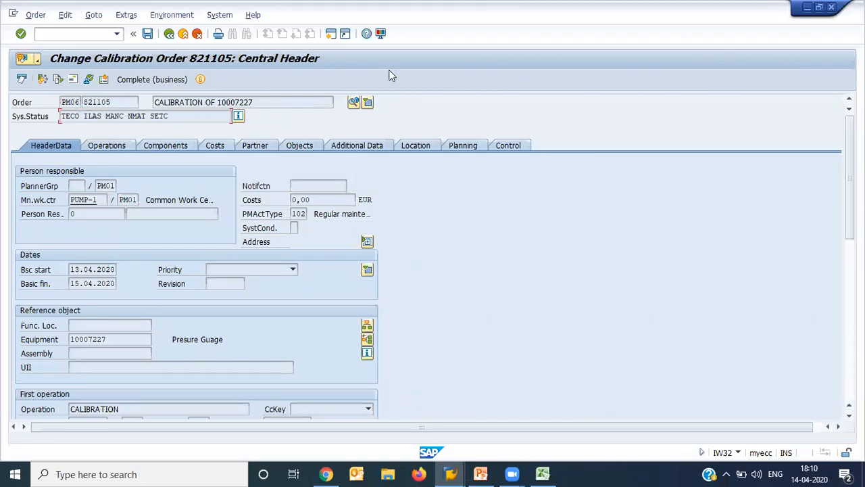
# - Switch to the PM Course workbook in Excel and review the PM calibration steps from Equipment Master to Maint Plan schedule
pyautogui.click(543, 472)
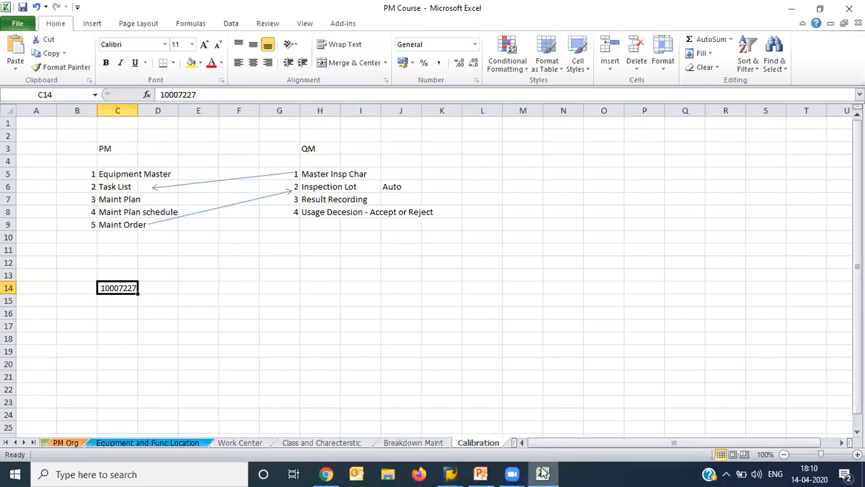
pyautogui.click(424, 272)
pyautogui.click(102, 149)
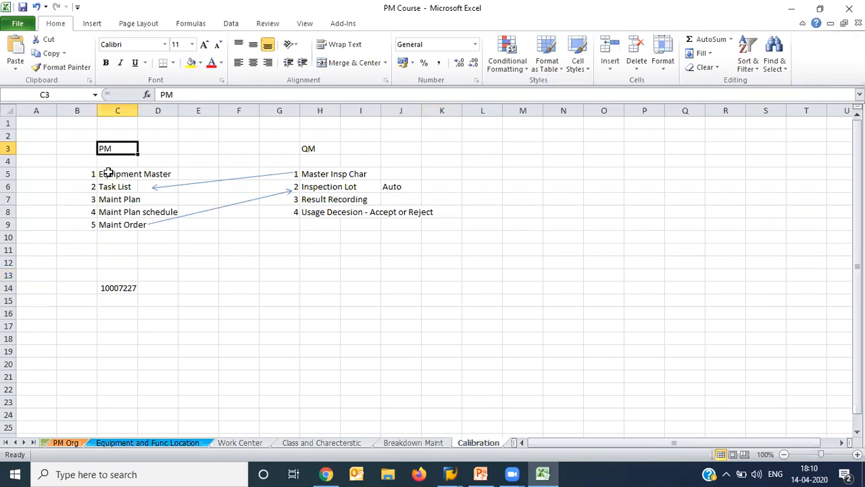
pyautogui.click(108, 173)
pyautogui.press('Down')
pyautogui.press('Down')
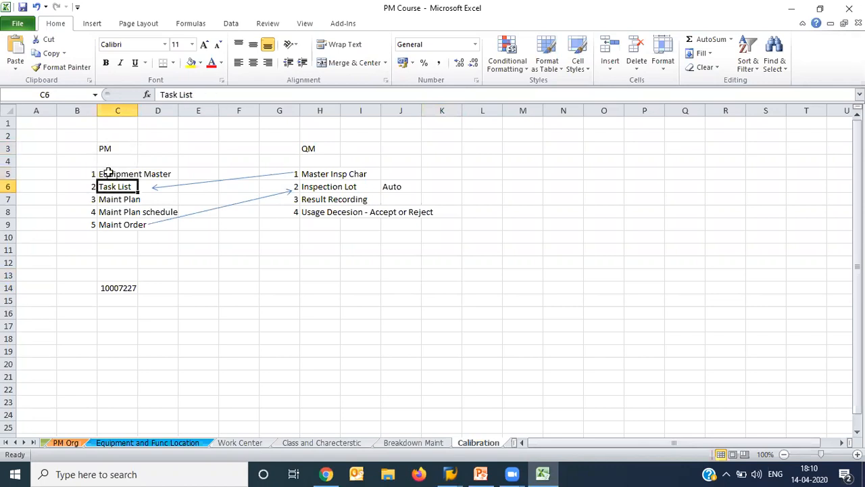
pyautogui.press('Down')
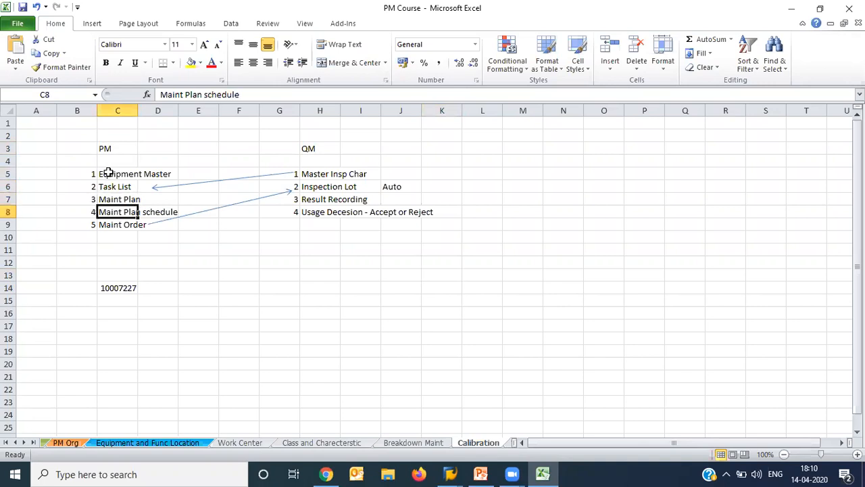
# - Review the QM steps Master Insp Char and Inspection Lot in the calibration process overview
pyautogui.press('Right')
pyautogui.press('Right')
pyautogui.press('Right')
pyautogui.press('Right')
pyautogui.press('Right')
pyautogui.press('Up')
# - Go back to the PM steps in the overview and walk through them down to Maint Order
pyautogui.press('Up')
pyautogui.press('Up')
pyautogui.press('Down')
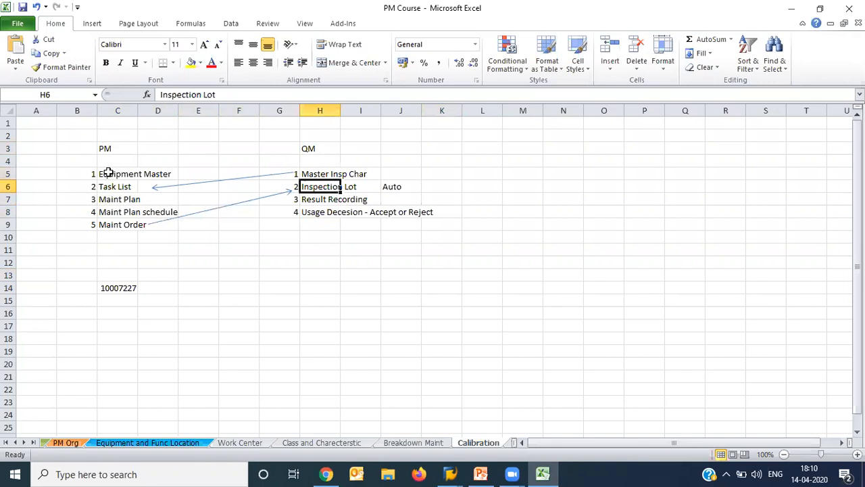
pyautogui.press('Up')
pyautogui.press('Left')
pyautogui.press('Left')
pyautogui.press('Left')
pyautogui.press('Left')
pyautogui.press('Left')
pyautogui.press('Down')
pyautogui.press('Down')
pyautogui.press('Down')
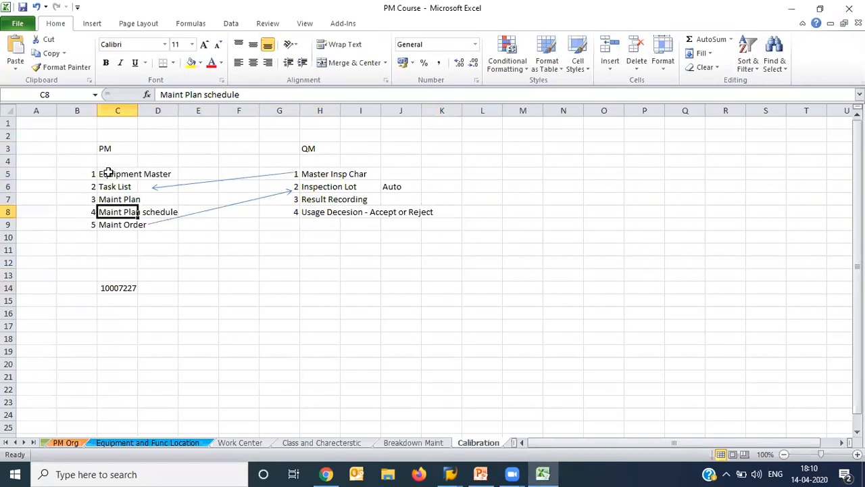
pyautogui.press('Down')
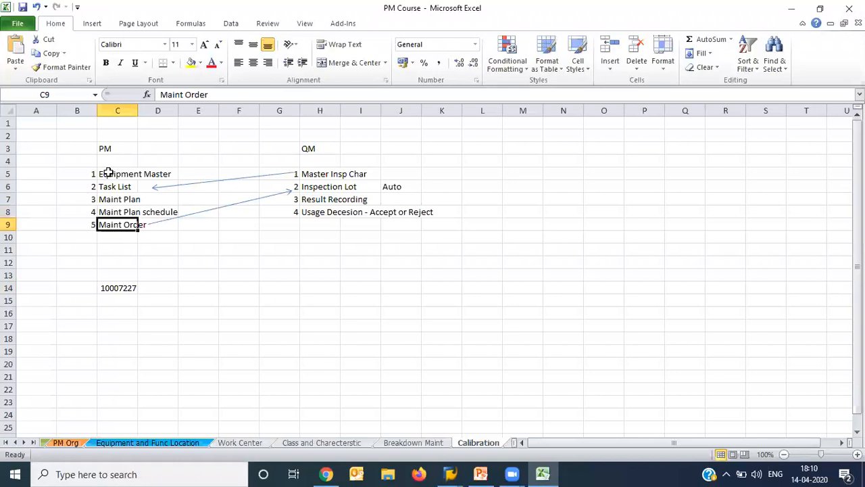